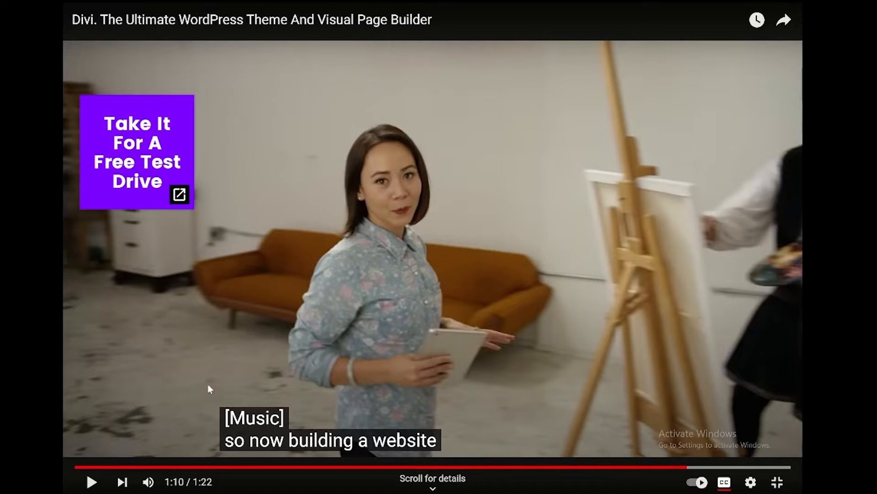
- Leave the full-screen video and minimise the browser and the notes window to reveal the desktop
key("Escape")
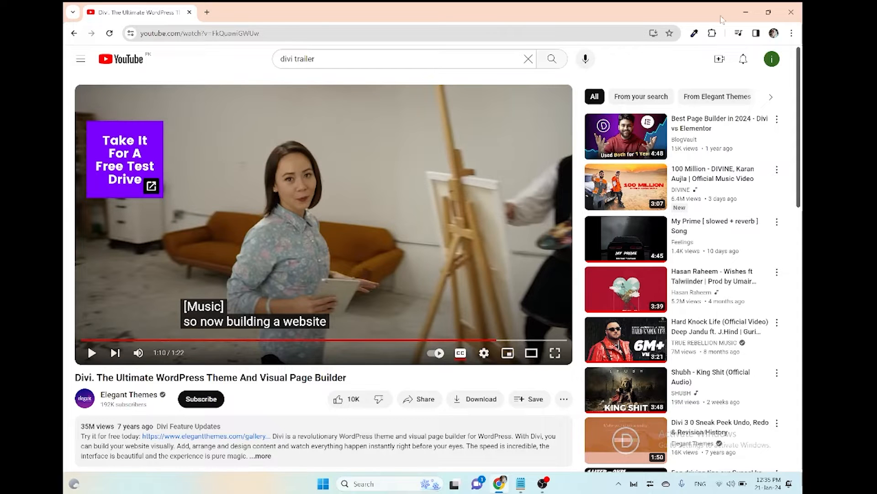
left_click(745, 12)
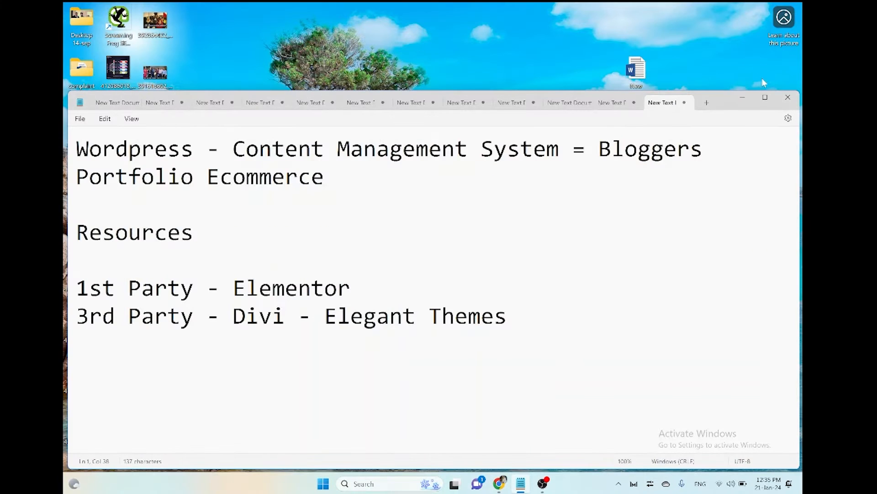
left_click(743, 94)
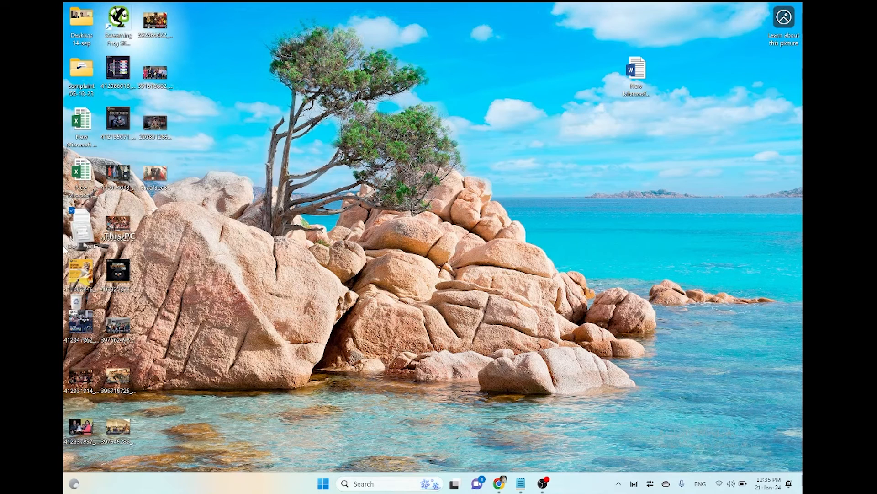
- Launch the xampp-control application from the xampp folder on Local Disk (C:)
double_click(81, 231)
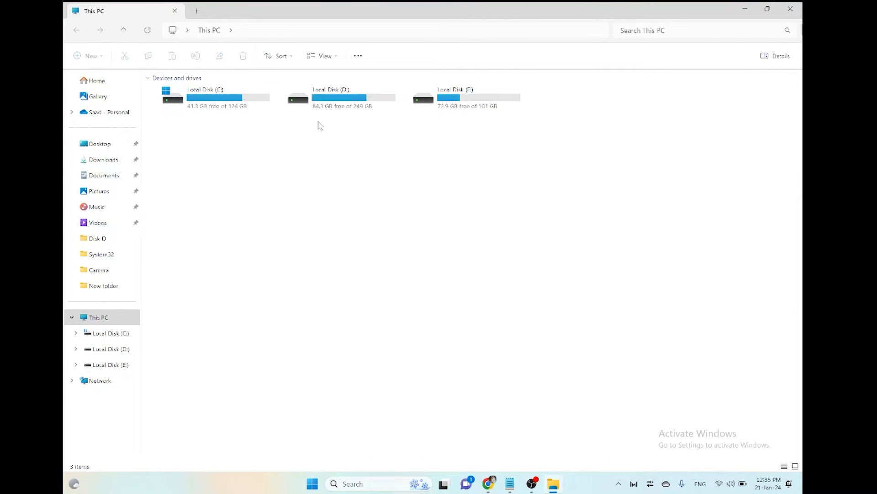
double_click(215, 107)
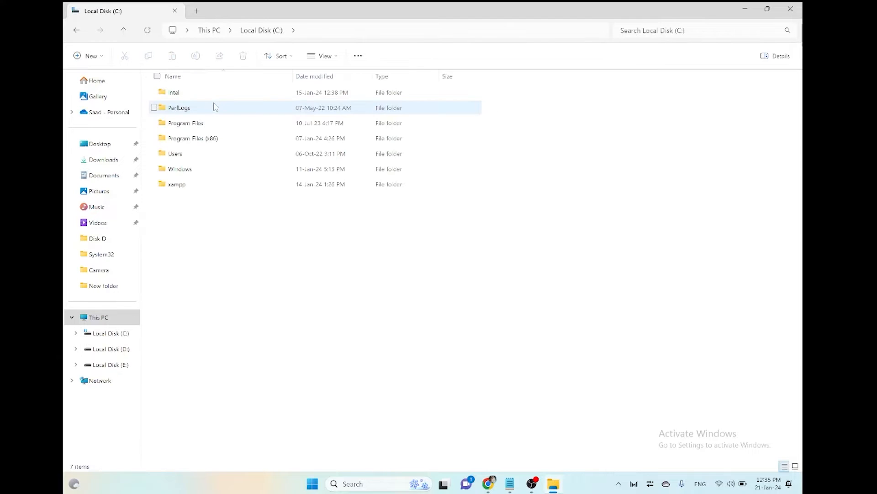
double_click(191, 186)
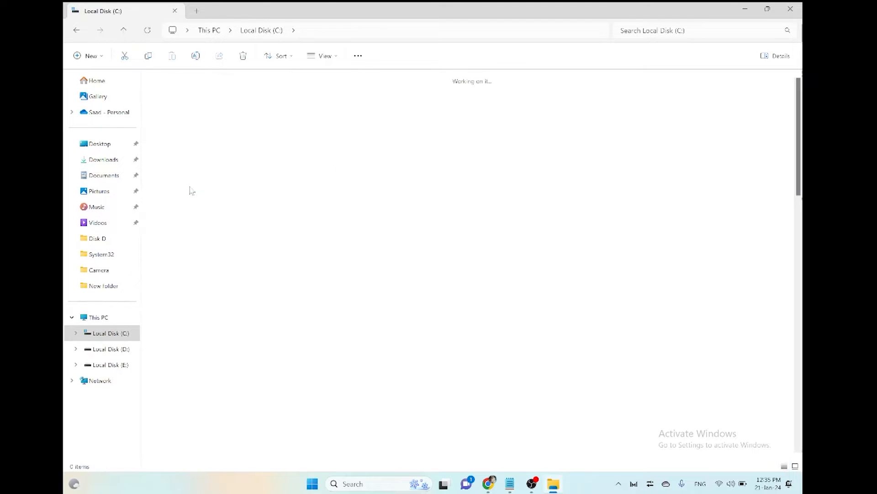
scroll(285, 231, "down", 15)
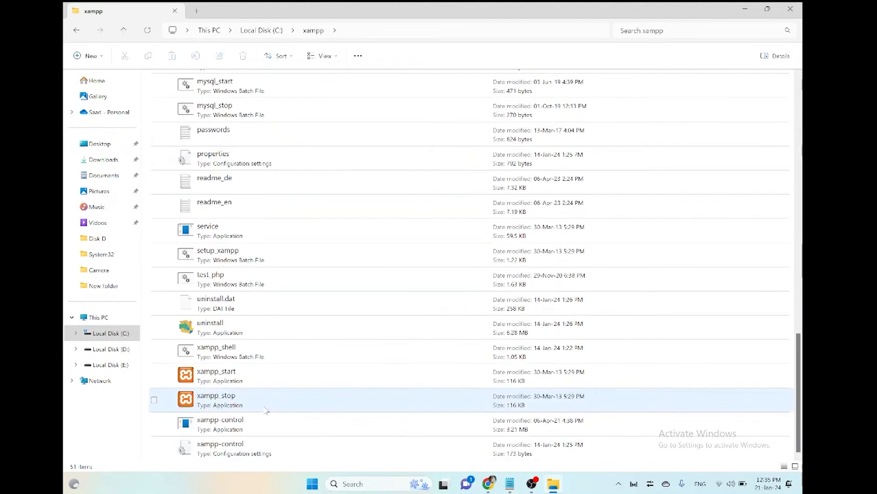
double_click(247, 429)
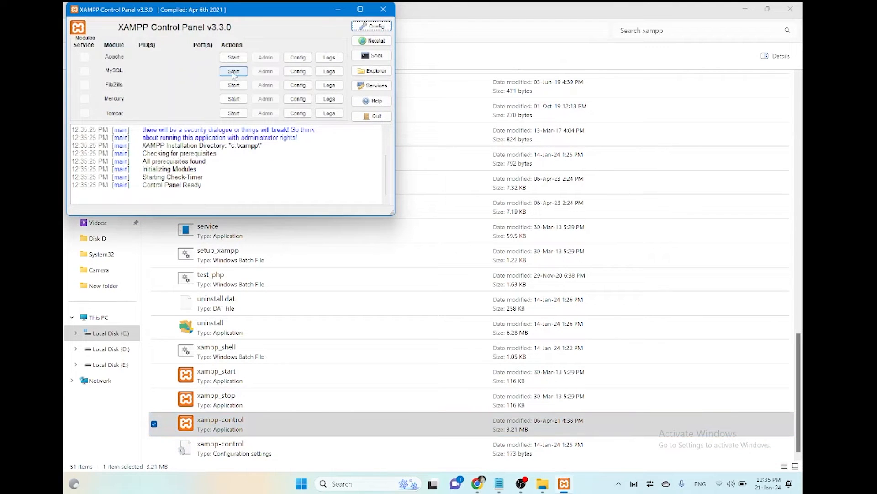
- Start the Apache and MySQL modules and close the control panel and the xampp folder window
left_click(238, 57)
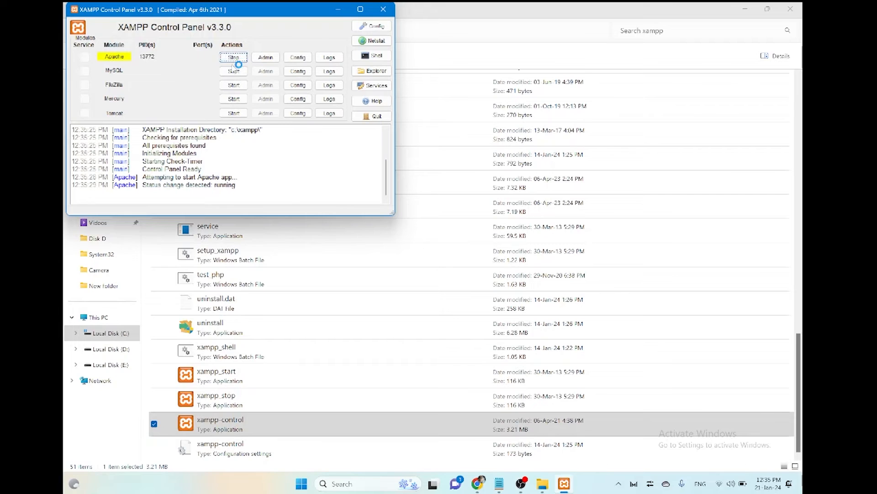
left_click(236, 70)
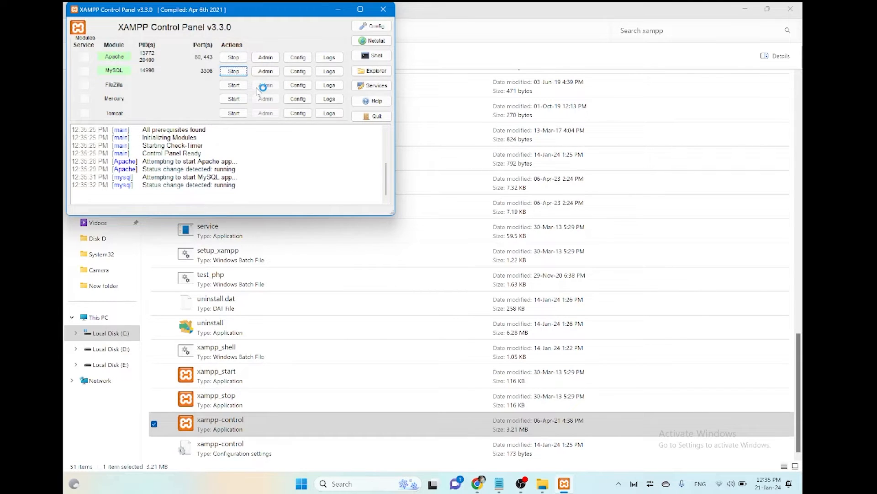
left_click(386, 9)
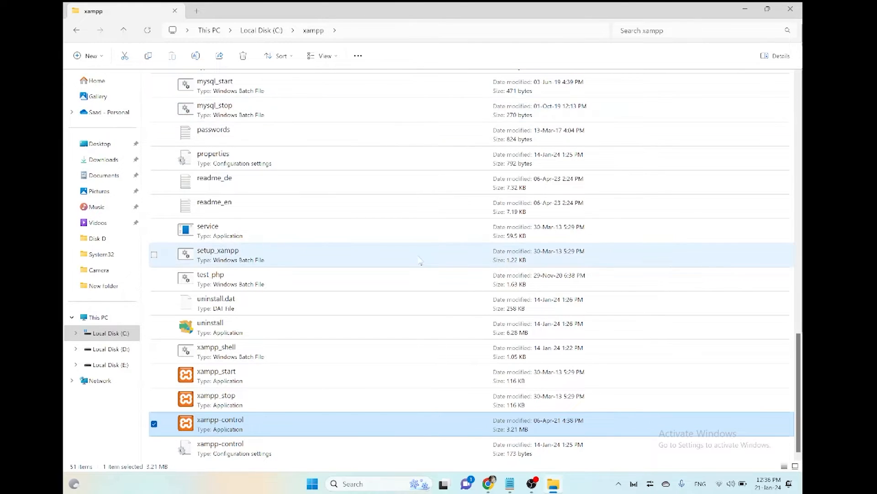
mouse_move(565, 488)
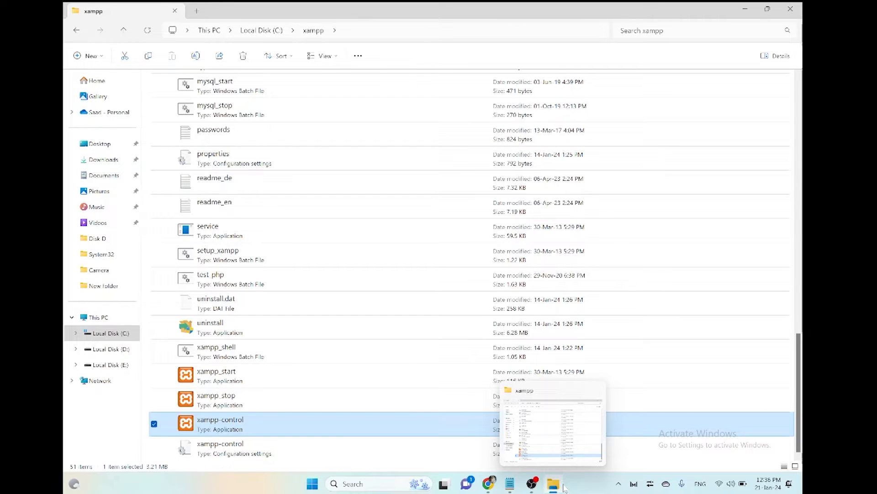
left_click(790, 8)
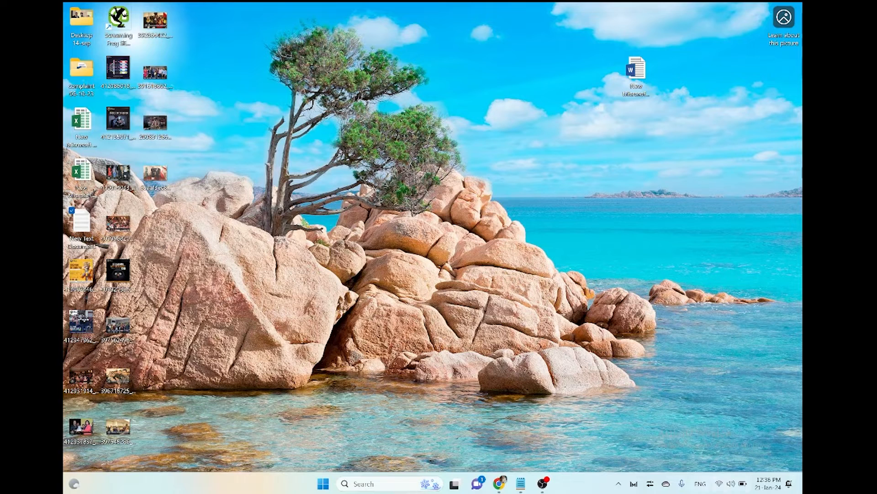
- Switch to Chrome and load localhost/dcsit107/wp-admin in a new tab
key("alt+Tab")
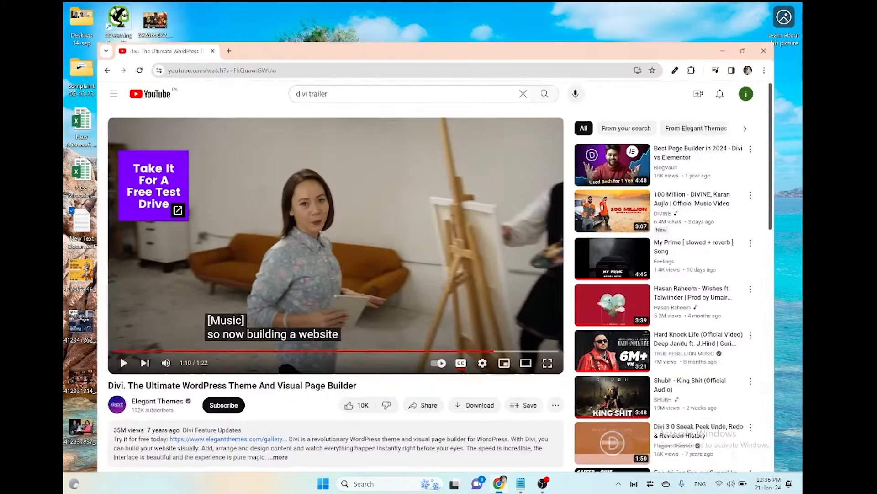
key("ctrl+t")
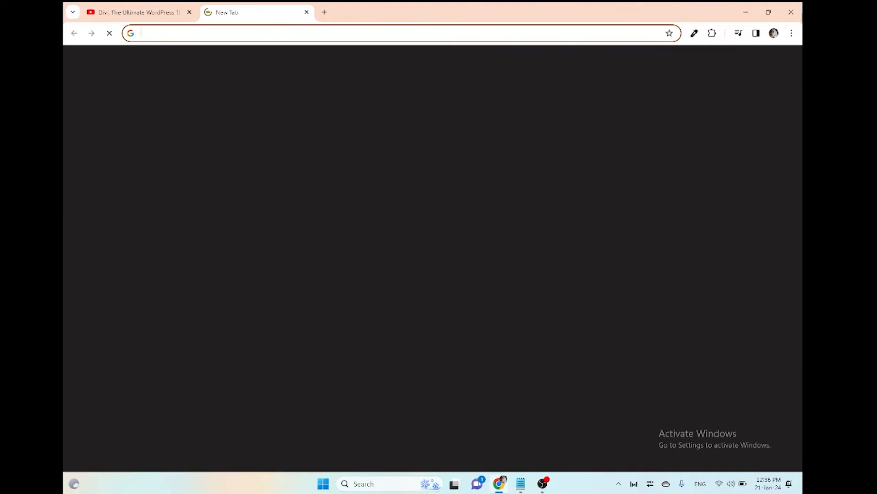
type("local")
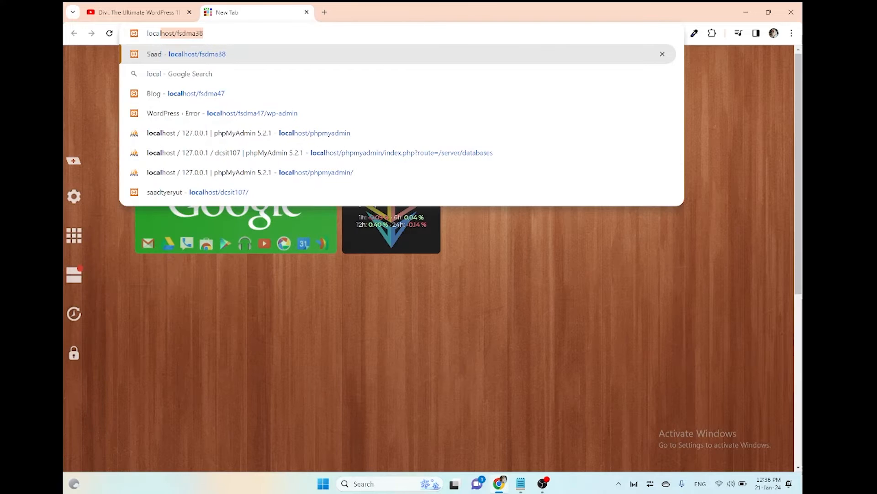
type("host/")
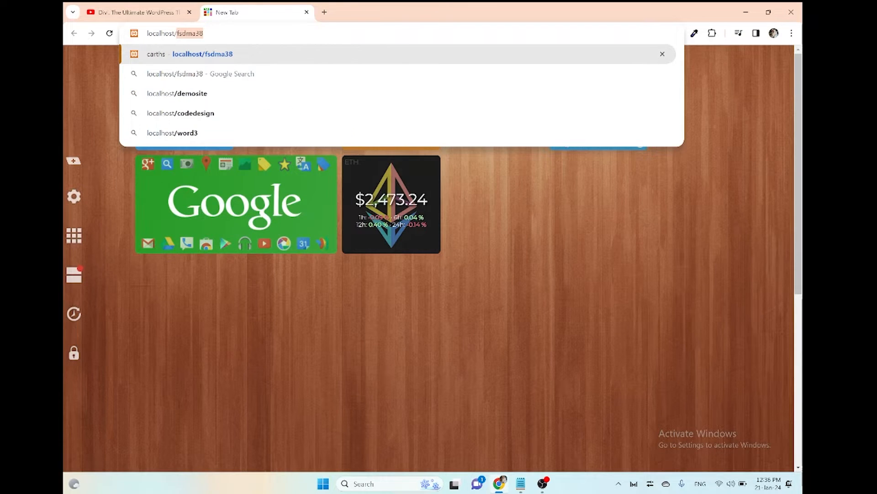
type("dcsit10")
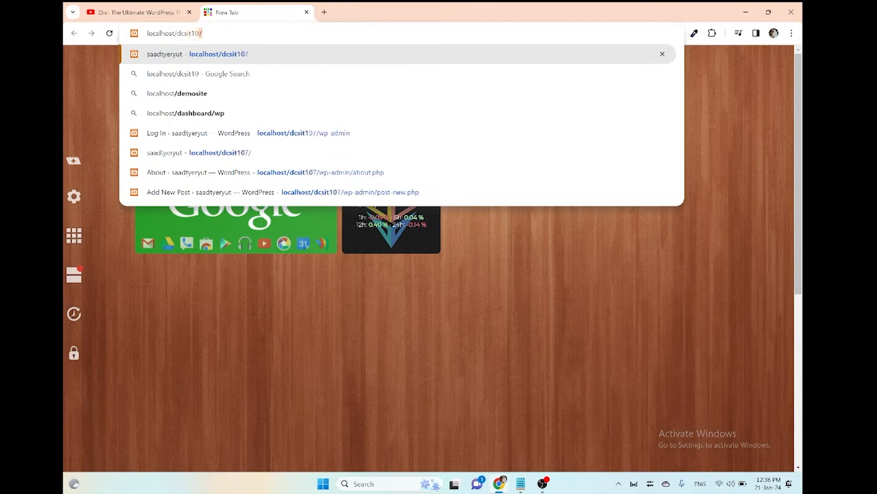
type("7")
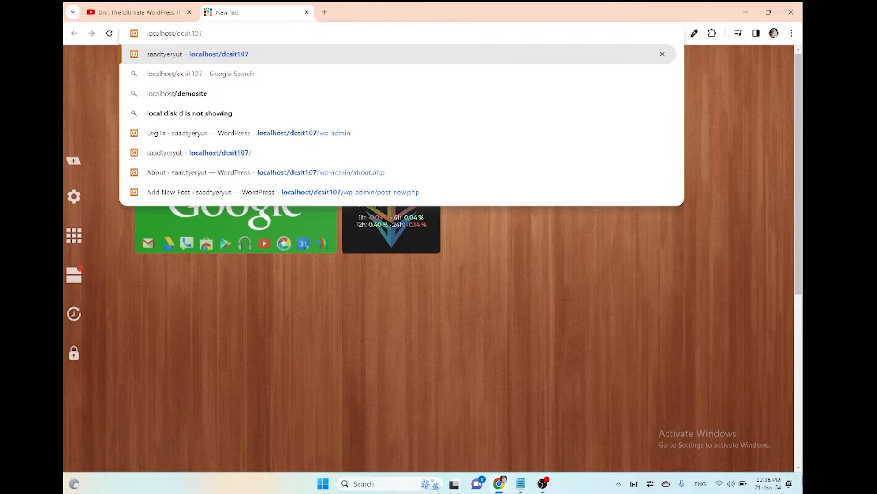
type("/")
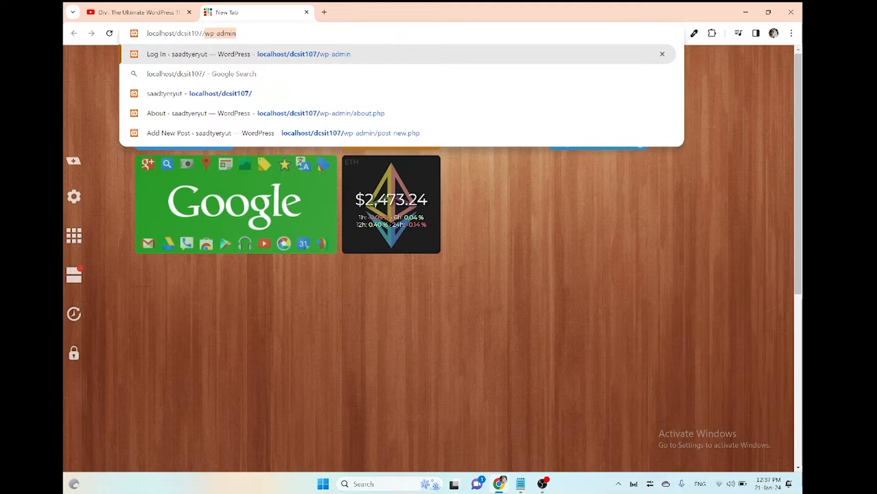
type("wp-admin")
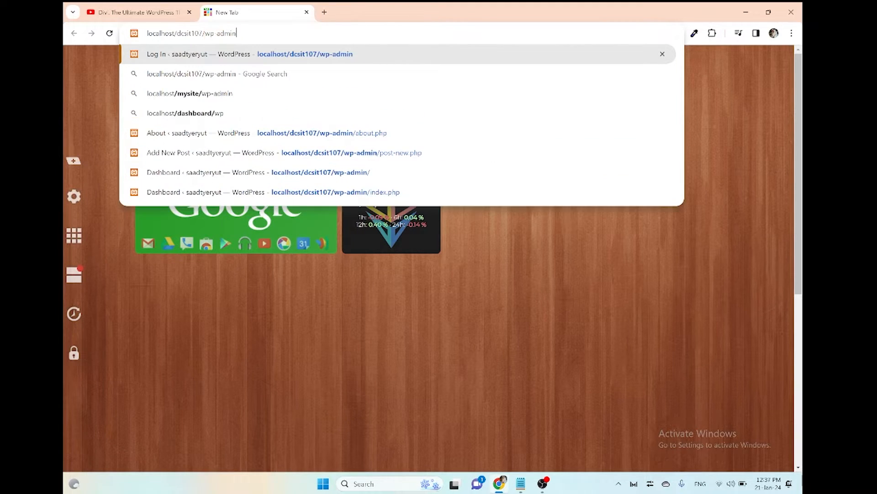
key("Return")
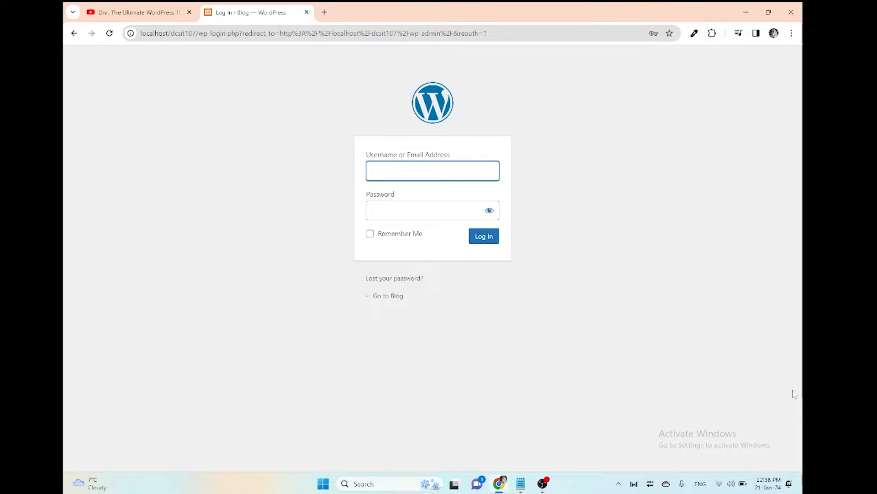
- Log in to WordPress with the saved admin username and account password
left_click(441, 172)
left_click(448, 201)
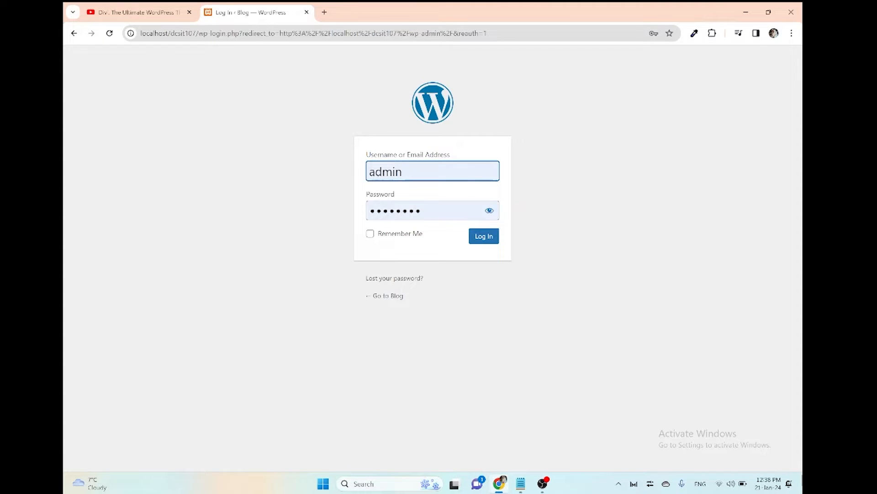
left_click(484, 236)
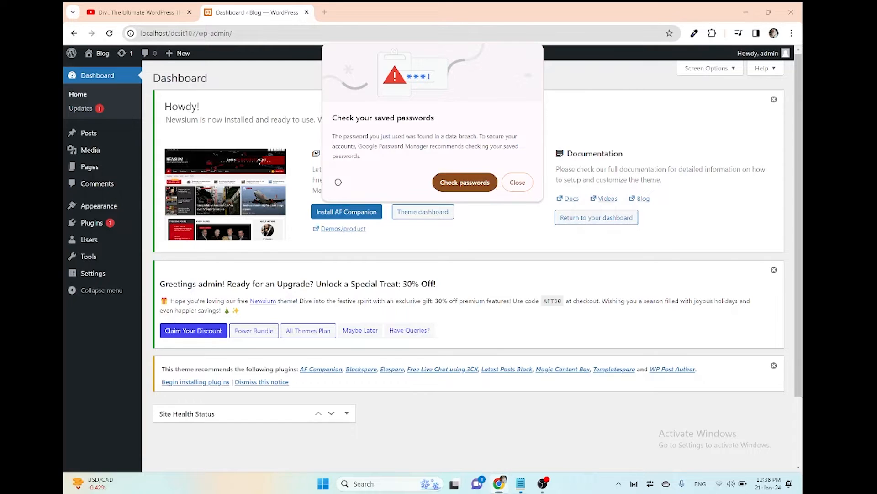
- Switch to the Notepad notes and add the lines "Themes" and "Plugin" below the 3rd Party line
key("alt+Tab")
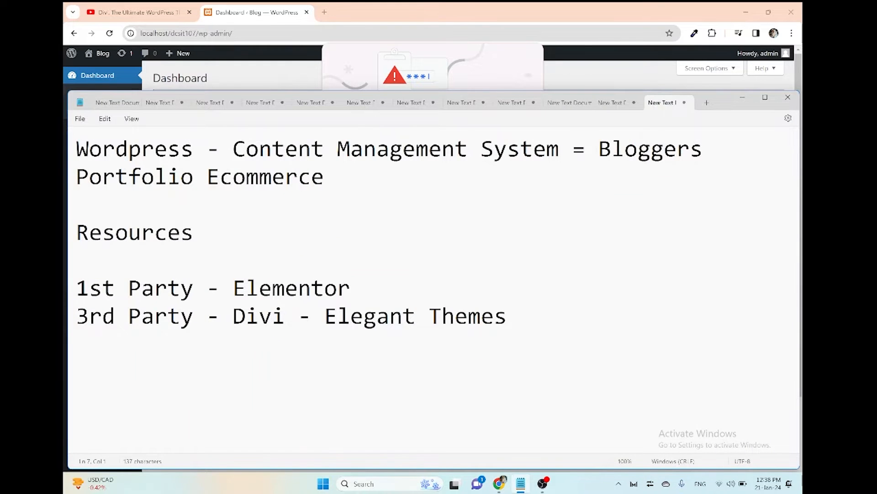
key("Return")
type("Thems")
key("BackSpace")
type("e")
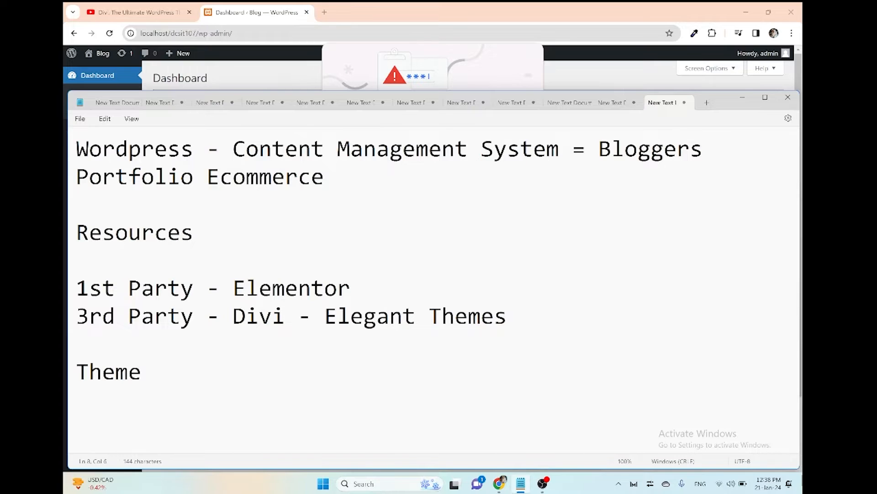
type("s")
key("Return")
type("Plug")
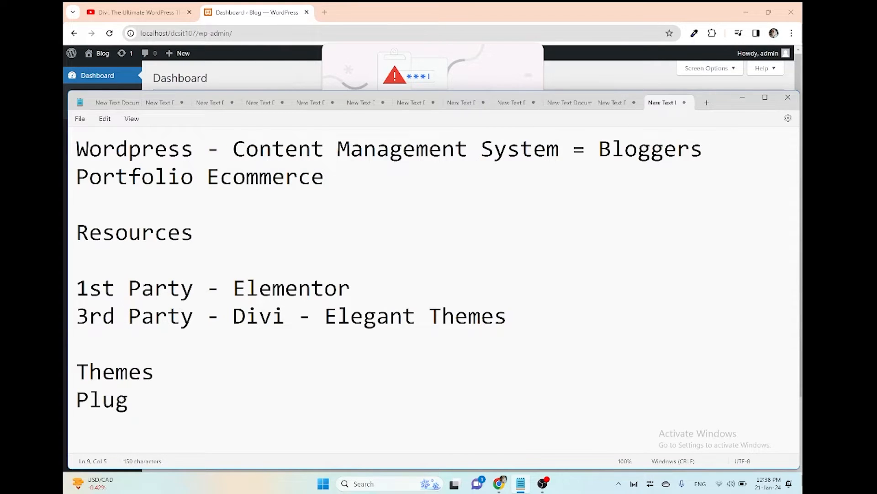
type("in")
- Extend the Themes line in the notes to read "Themes - Makeup"
type(" - Appe")
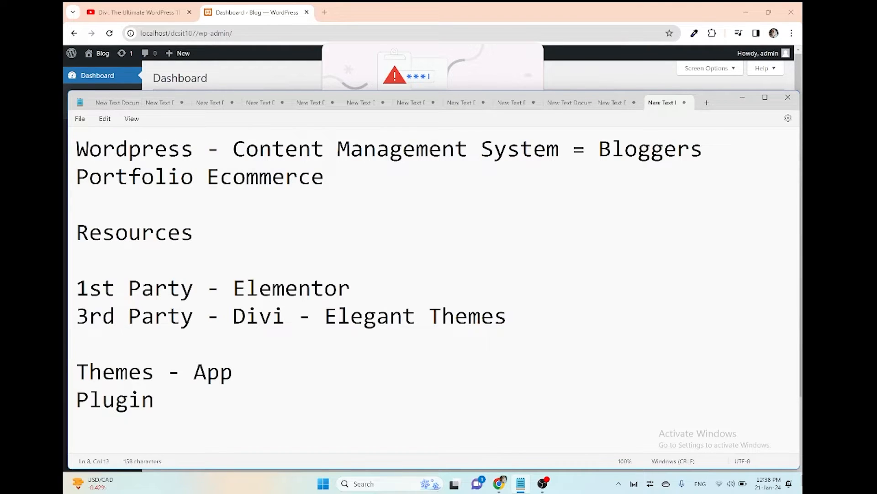
key("BackSpace")
key("BackSpace")
key("BackSpace")
key("BackSpace")
type("Makeup")
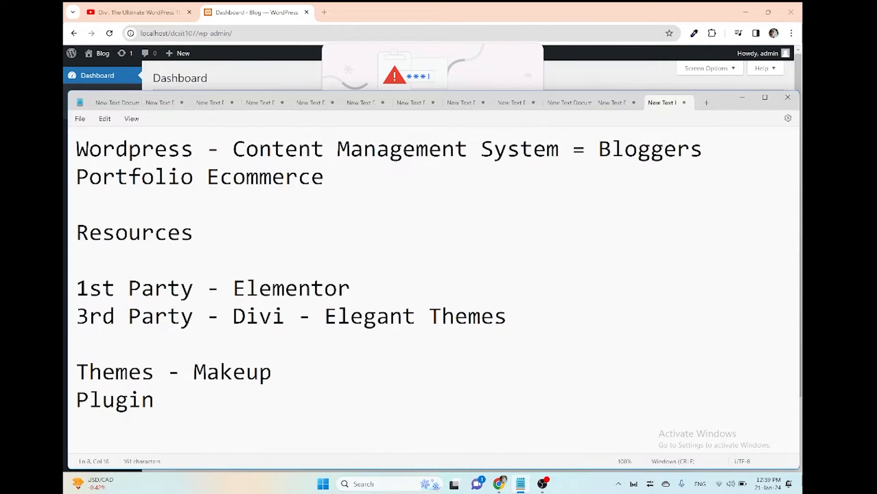
- Extend the Plugin line to read "Plugin - Functionality - Wp Reset" and add a new line below it
left_click(196, 401)
type("- Fun")
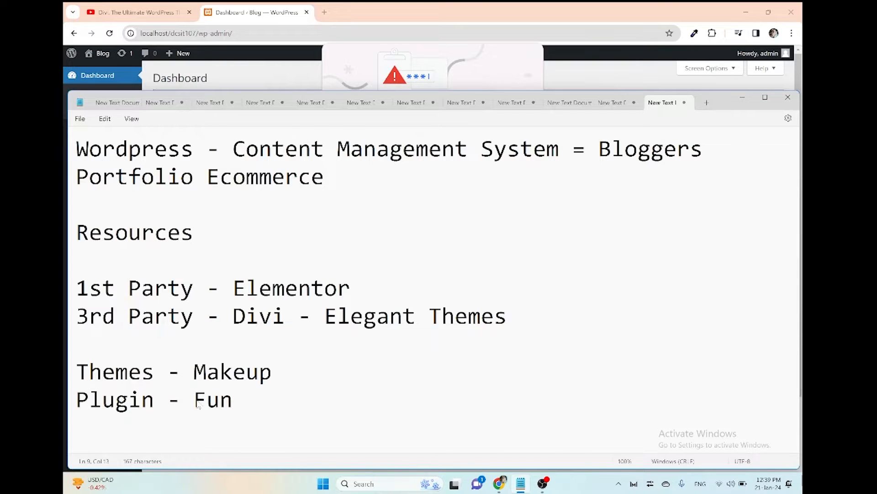
type("ctionality")
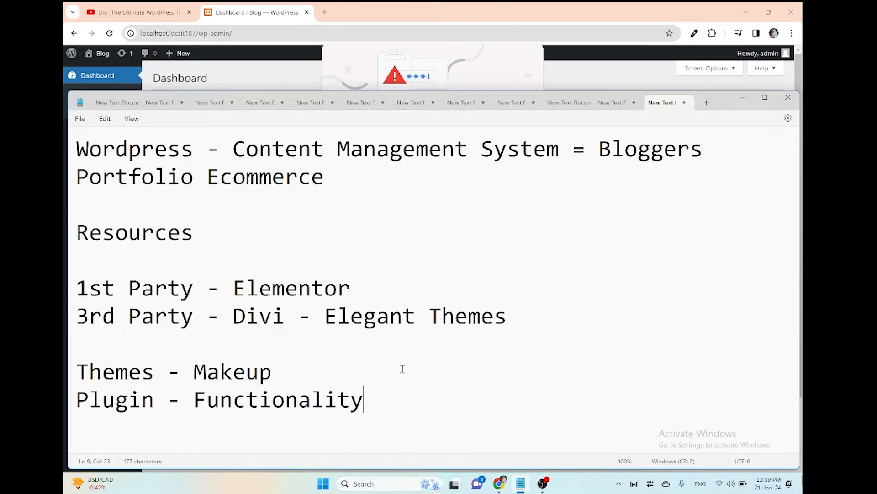
type("- Wp Reset")
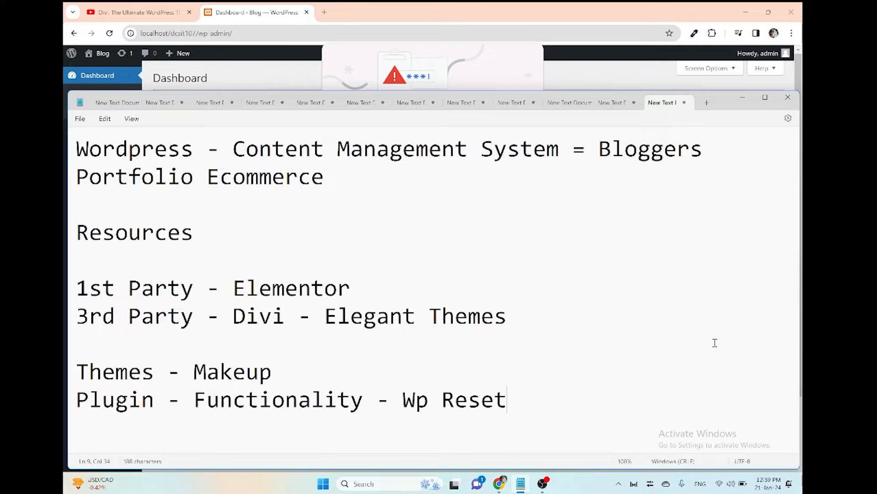
key("Return")
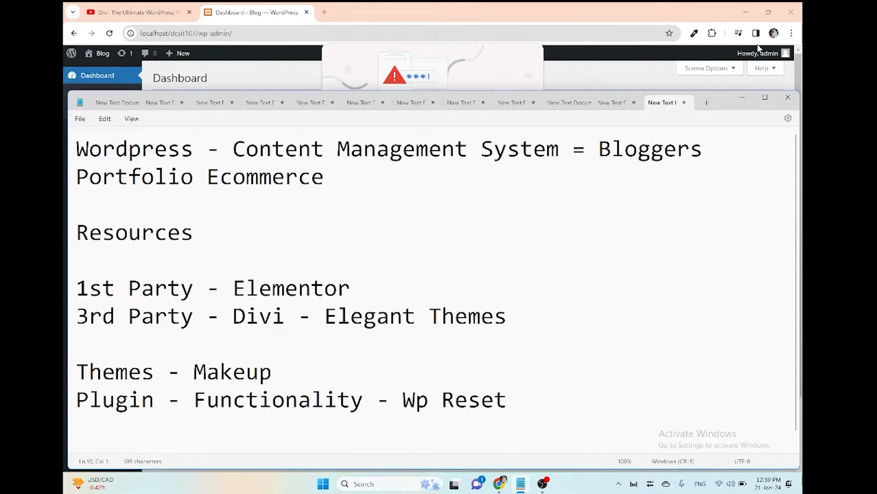
- Minimise the notes to return to the WordPress dashboard and dismiss the saved-password warning
left_click(742, 97)
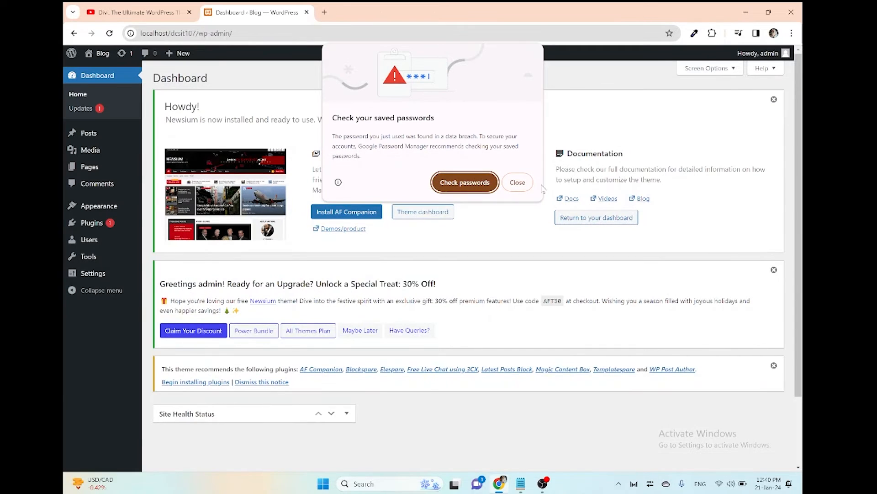
left_click(517, 183)
mouse_move(93, 168)
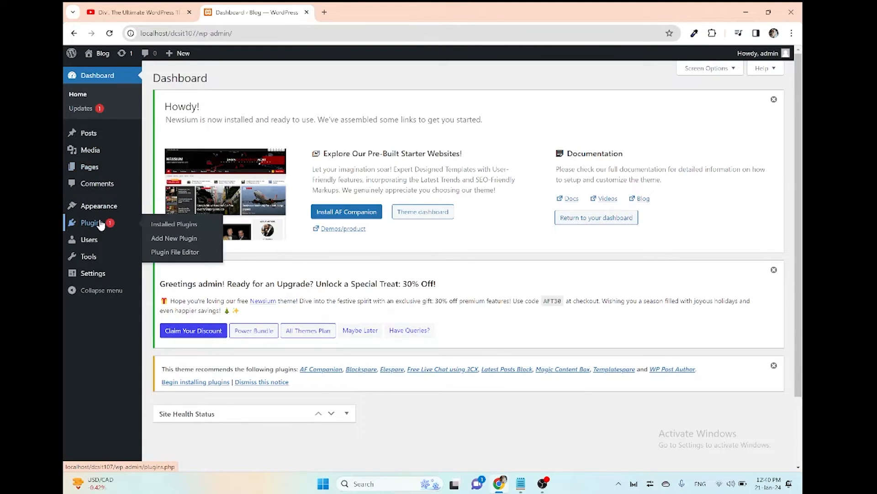
- Open the installed themes and activate the Twenty Twenty-Three theme
mouse_move(98, 205)
left_click(182, 209)
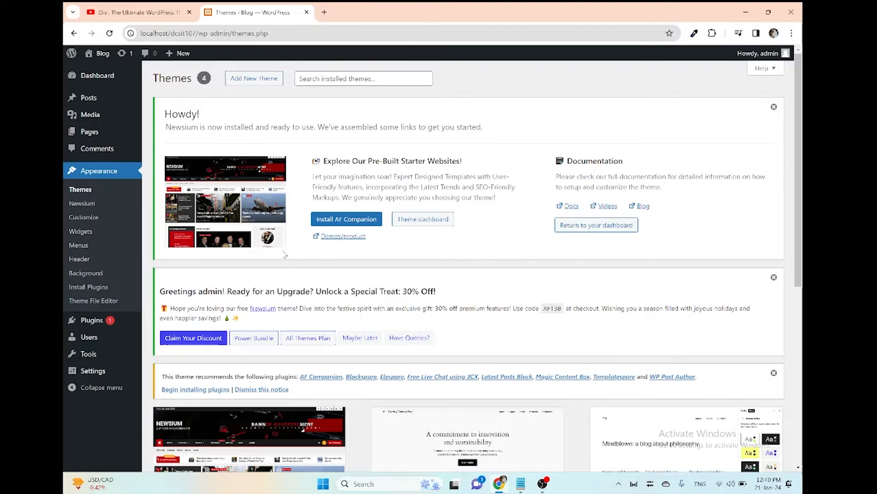
left_click(80, 191)
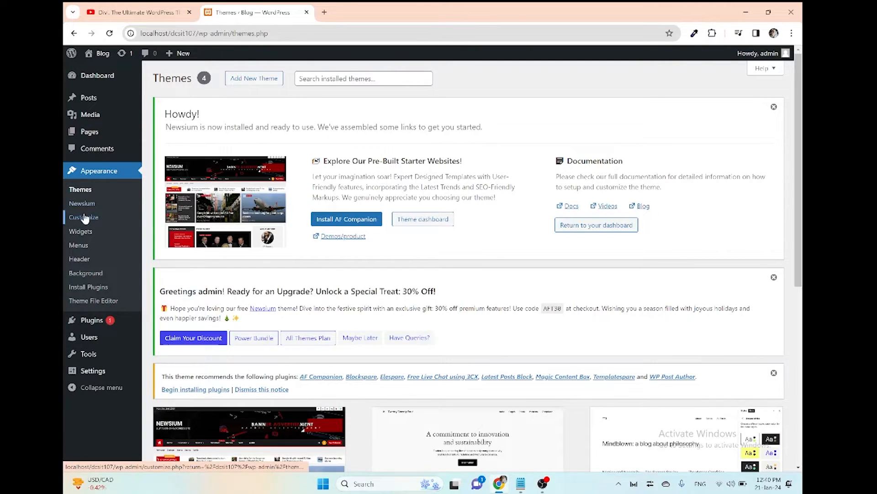
scroll(204, 333, "down", 5)
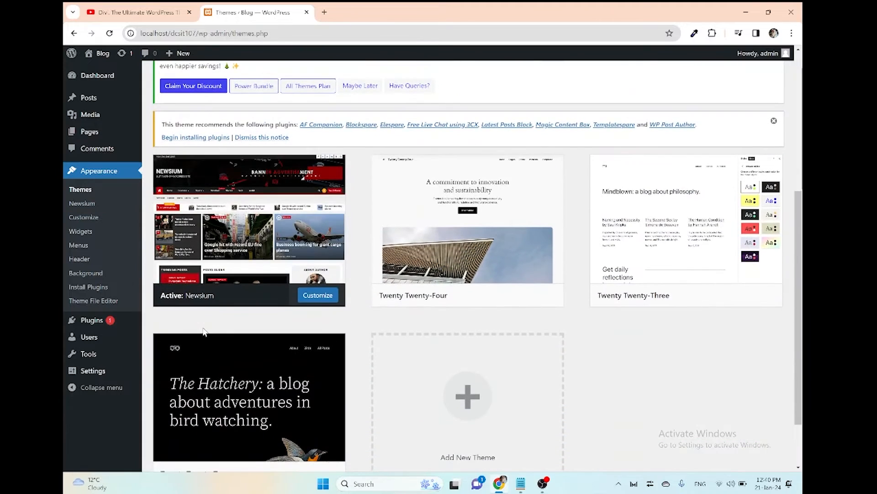
left_click(685, 253)
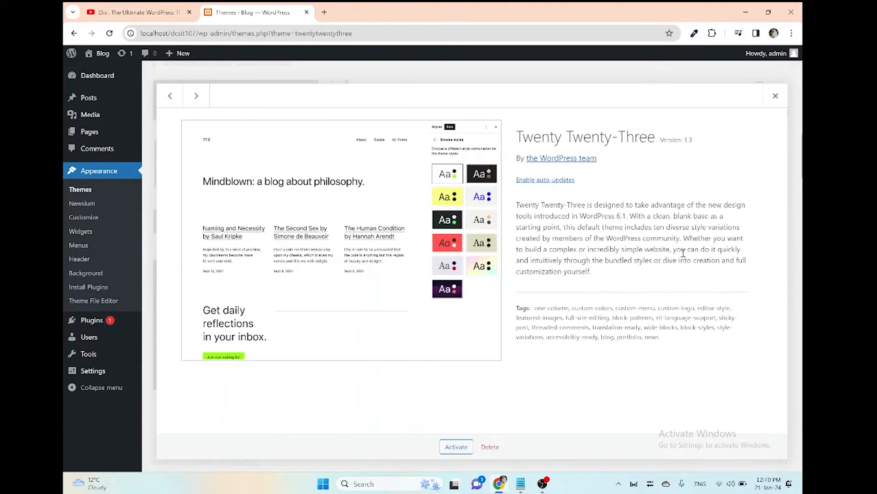
left_click(452, 446)
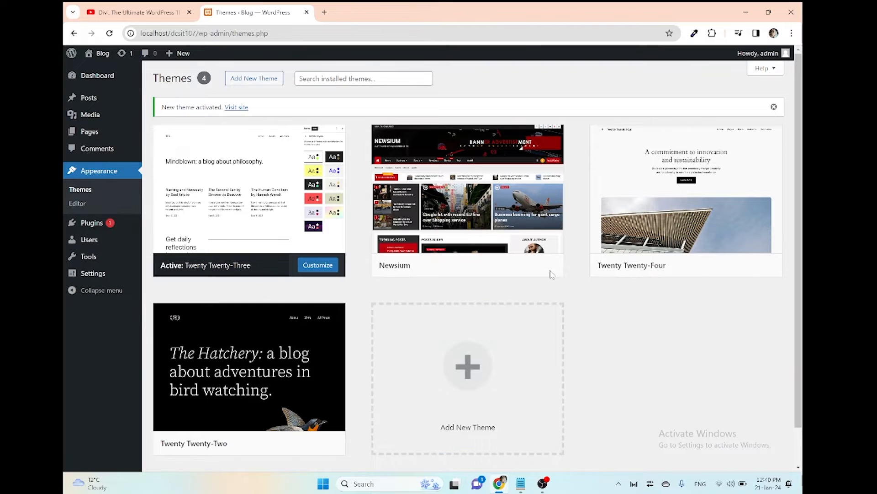
- Delete the Newsium theme from the installed themes and confirm the deletion
mouse_move(418, 225)
left_click(476, 232)
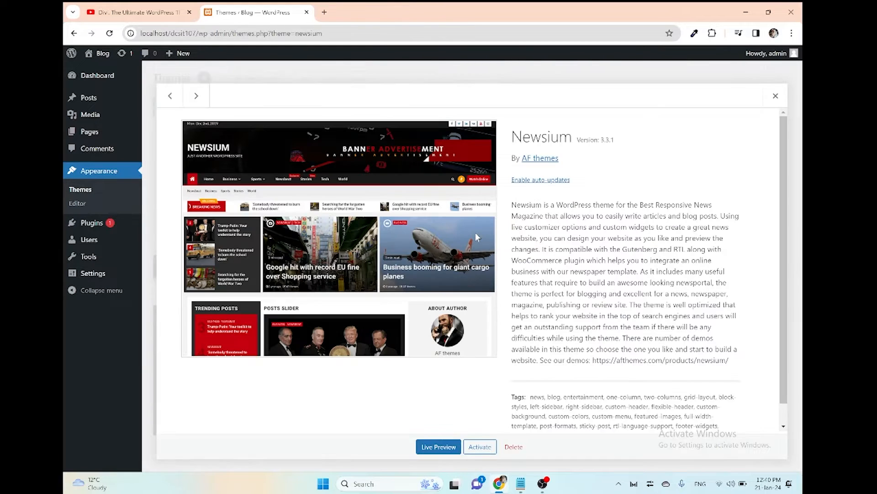
left_click(514, 447)
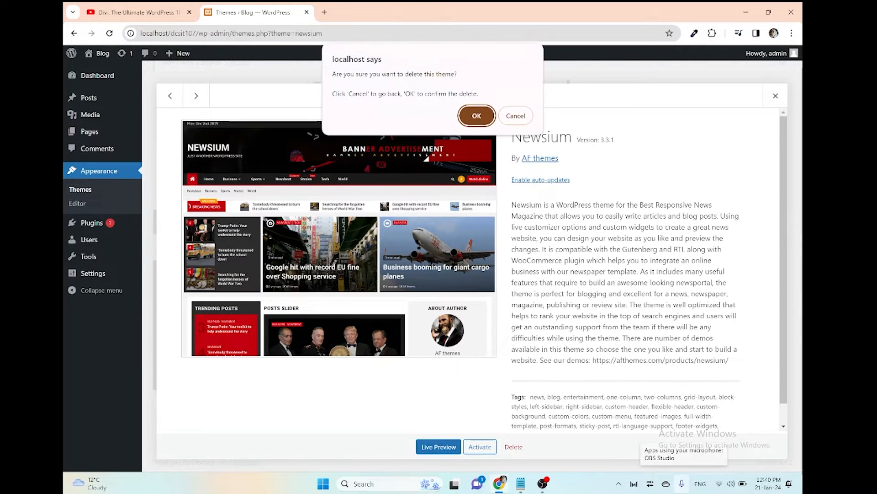
key("Return")
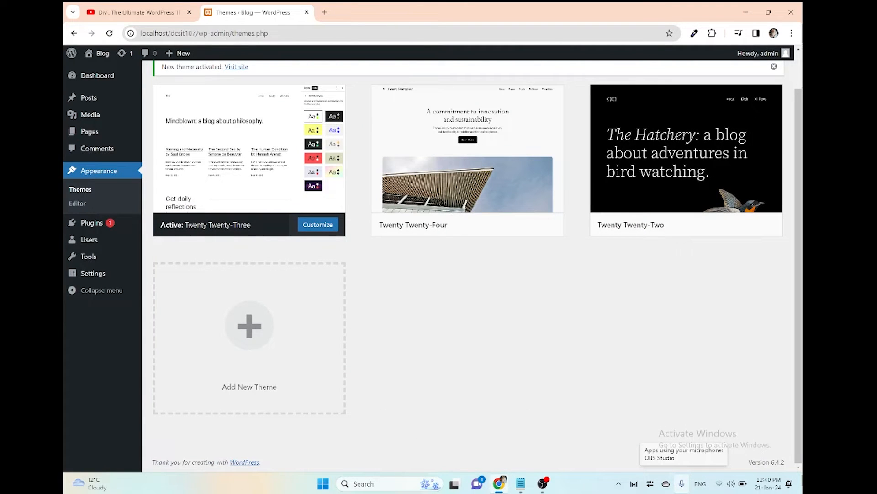
- Delete the Twenty Twenty-Two and Twenty Twenty-Four themes, leaving only the active theme installed
left_click(686, 149)
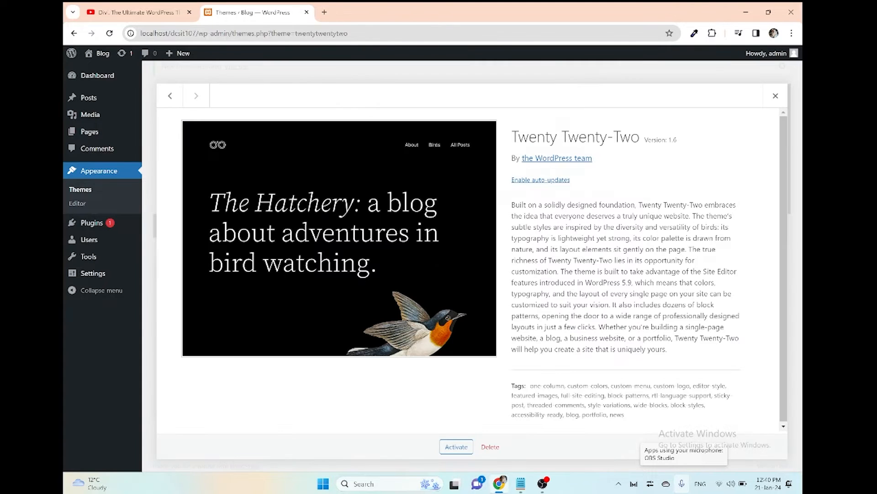
left_click(490, 447)
key("Return")
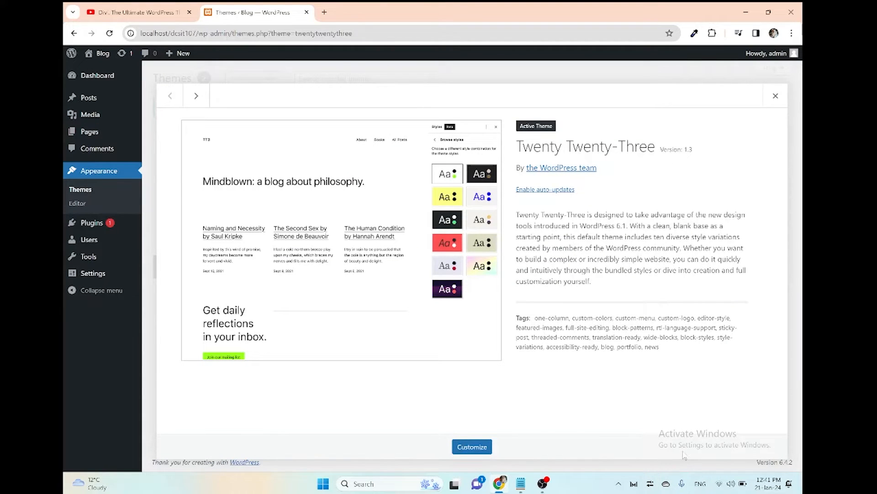
key("Escape")
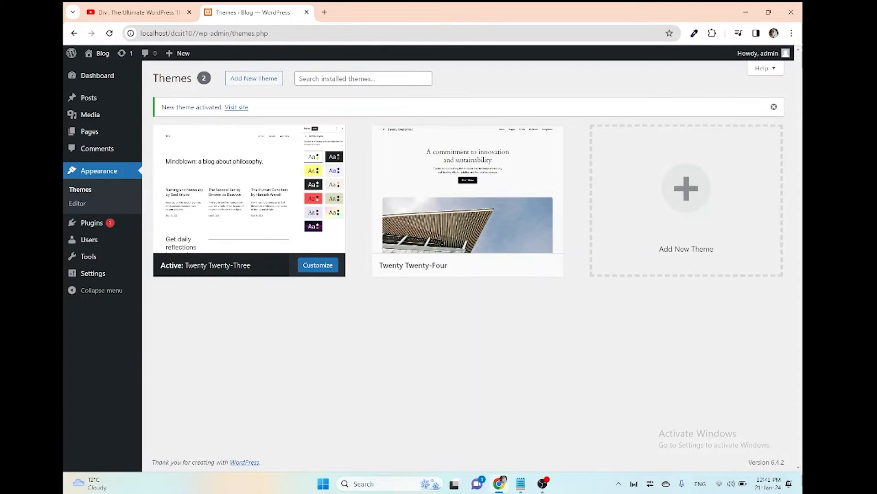
left_click(468, 197)
left_click(491, 446)
left_click(472, 113)
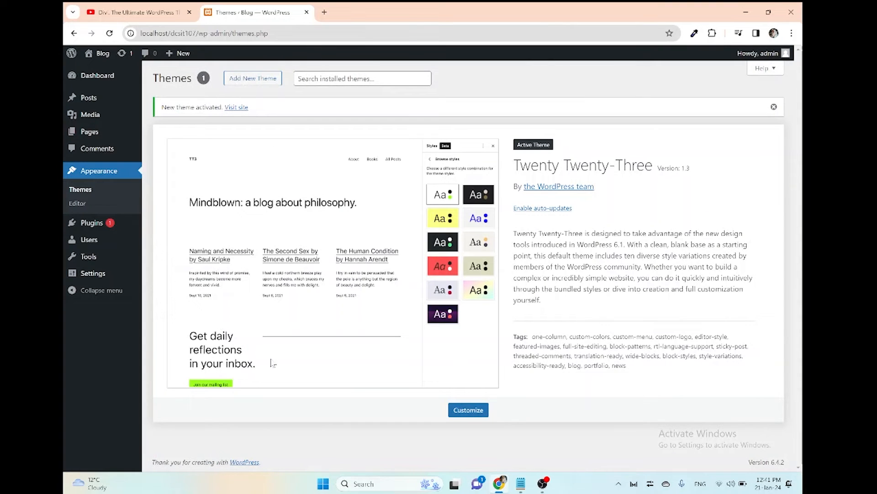
- Open the list of all posts, select every post and move them to the trash with a bulk action
mouse_move(99, 263)
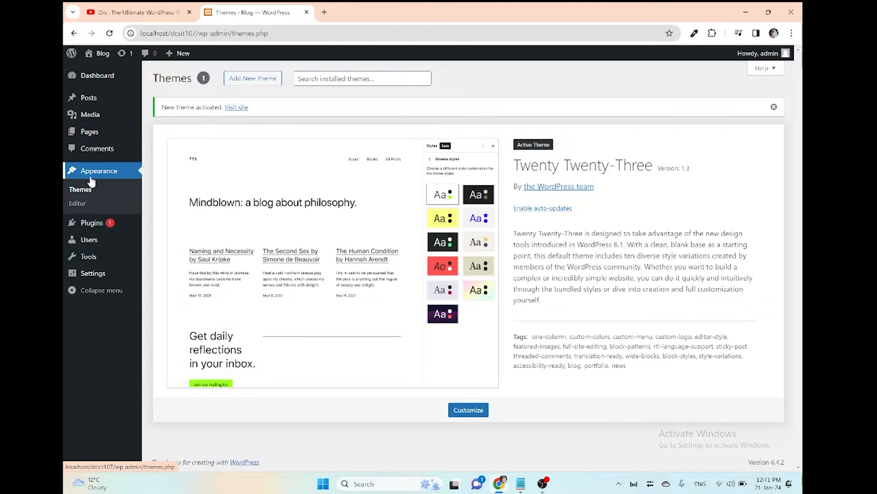
mouse_move(94, 133)
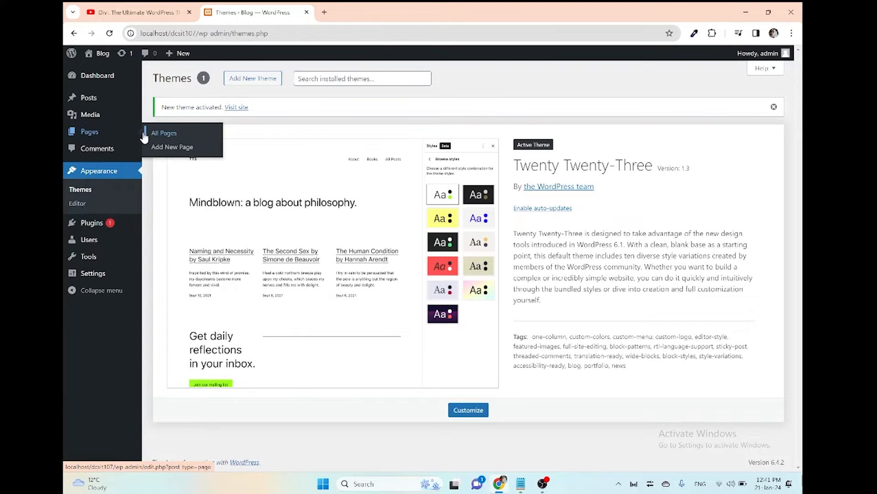
mouse_move(91, 97)
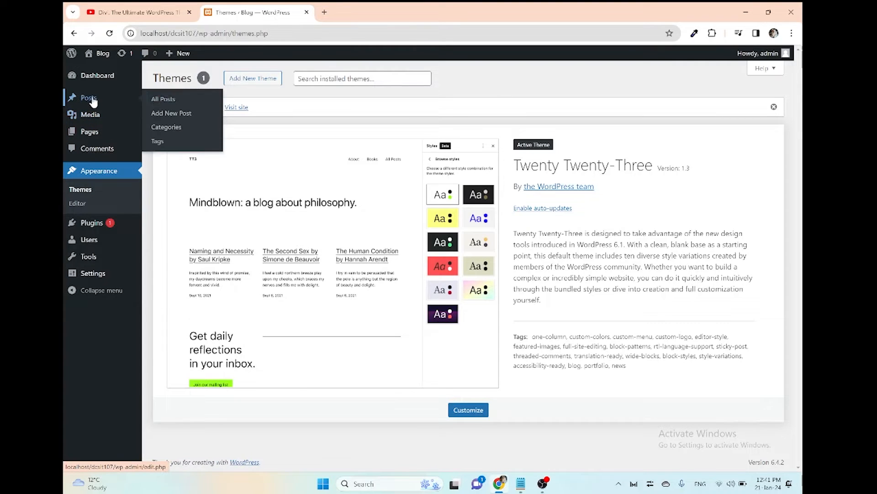
left_click(182, 100)
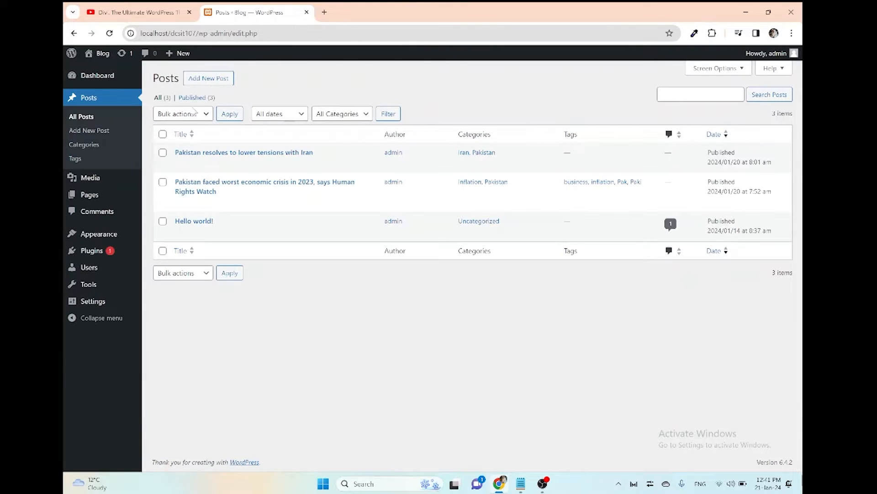
left_click(163, 134)
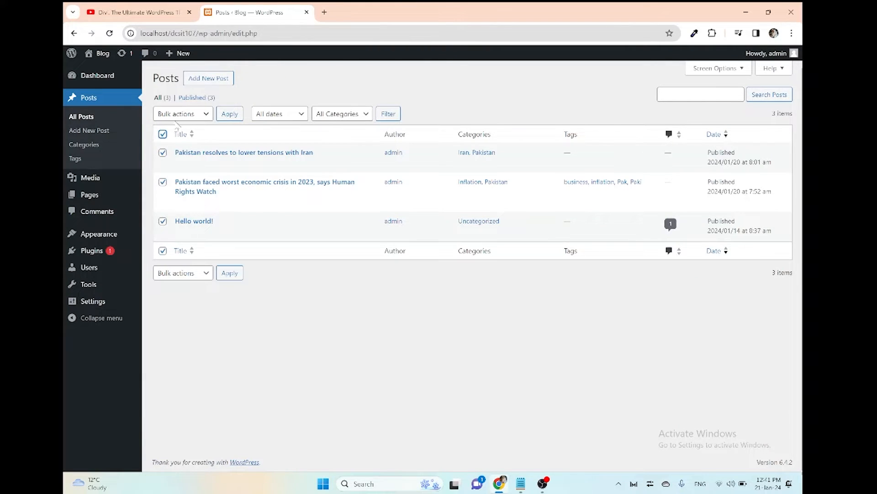
left_click(176, 119)
left_click(178, 144)
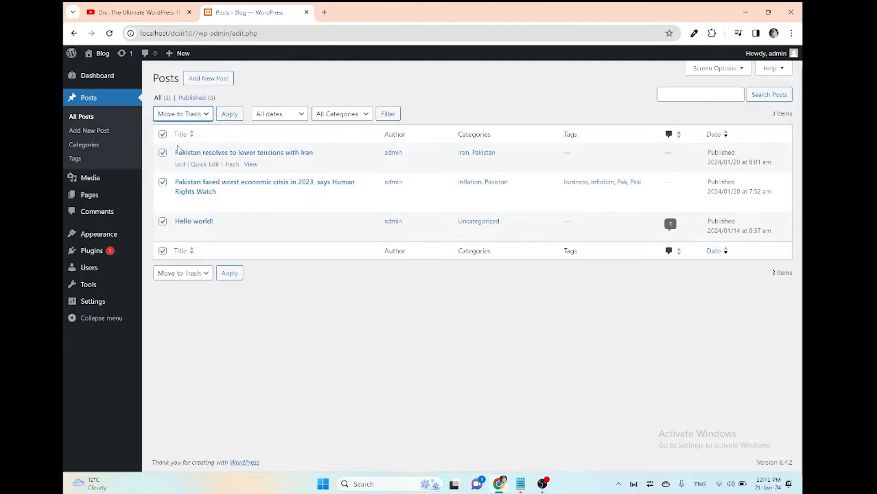
left_click(229, 117)
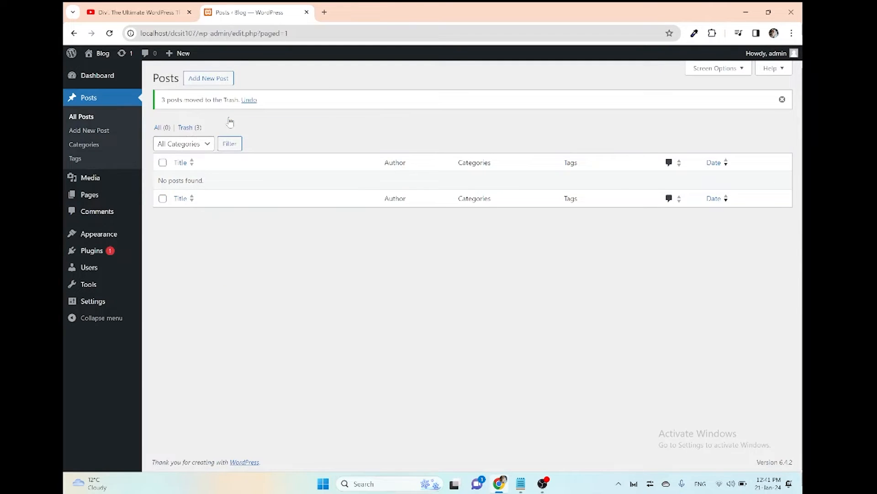
- Open the live blog site in a new browser tab and look over its home page
mouse_move(94, 54)
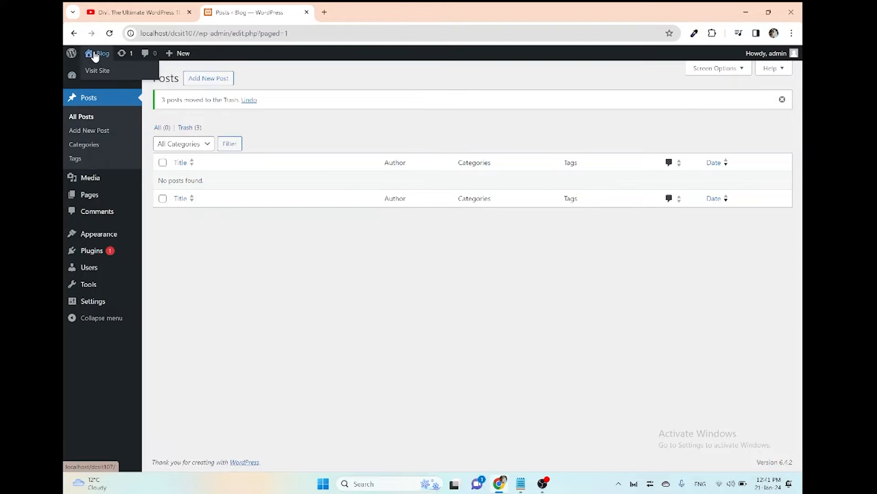
middle_click(106, 73)
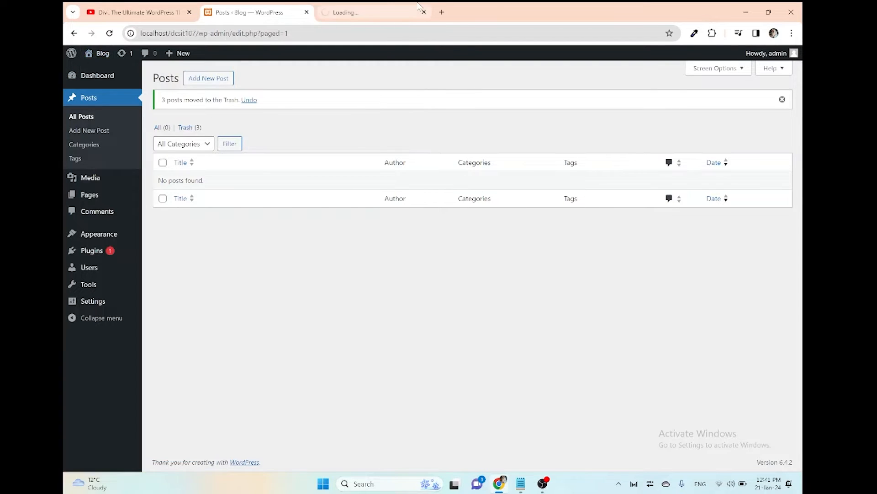
left_click(381, 7)
scroll(385, 290, "down", 1)
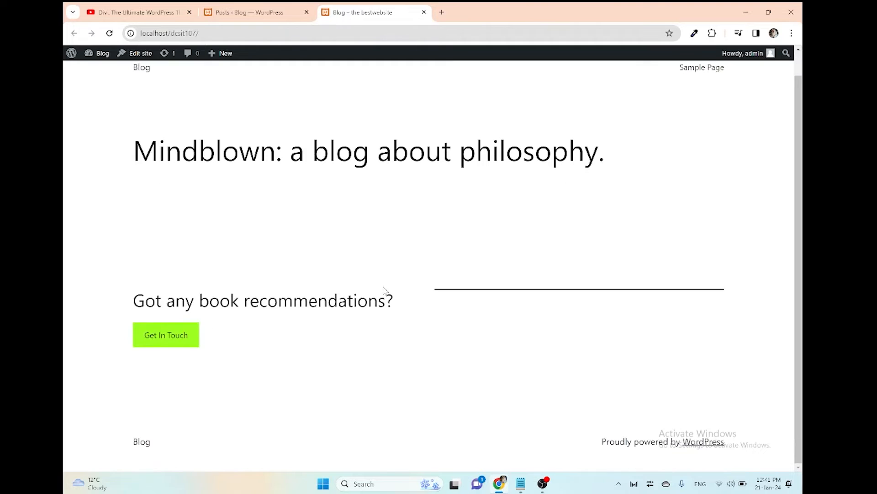
scroll(385, 291, "up", 1)
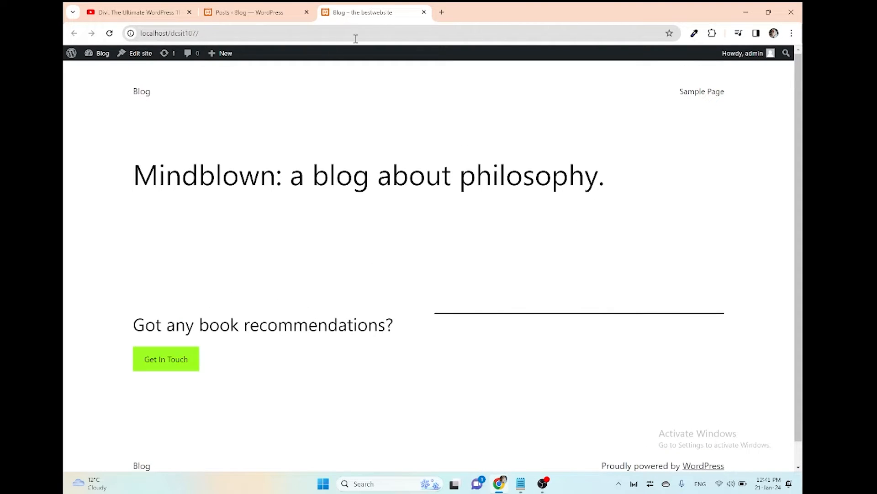
- Open bellroy.com in a new browser tab and examine its home page layout from the banner down to the footer
left_click(442, 12)
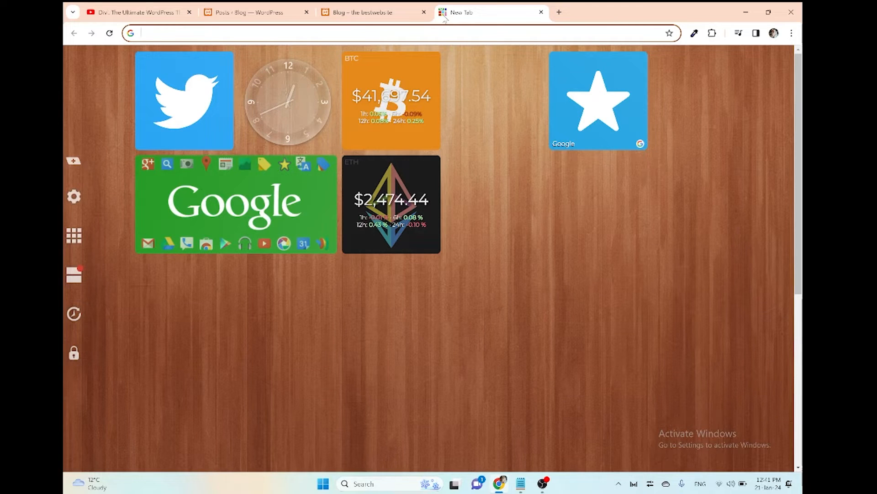
type("bell")
key("Return")
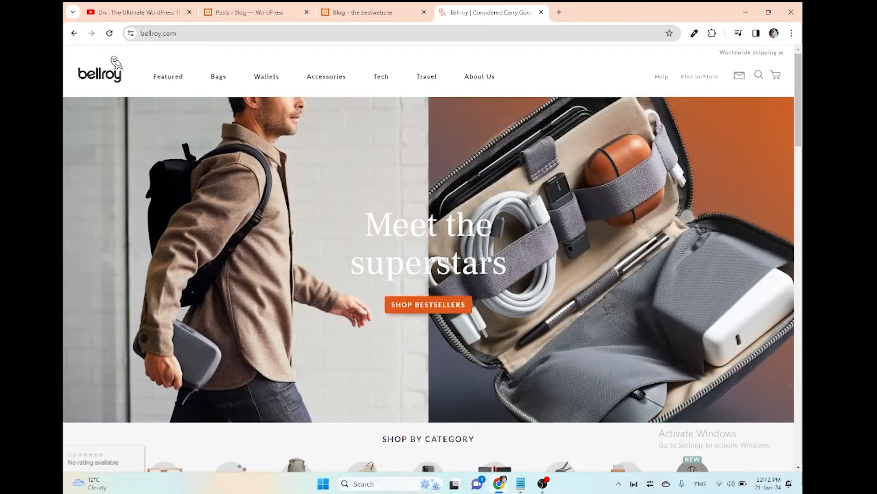
scroll(429, 255, "down", 4)
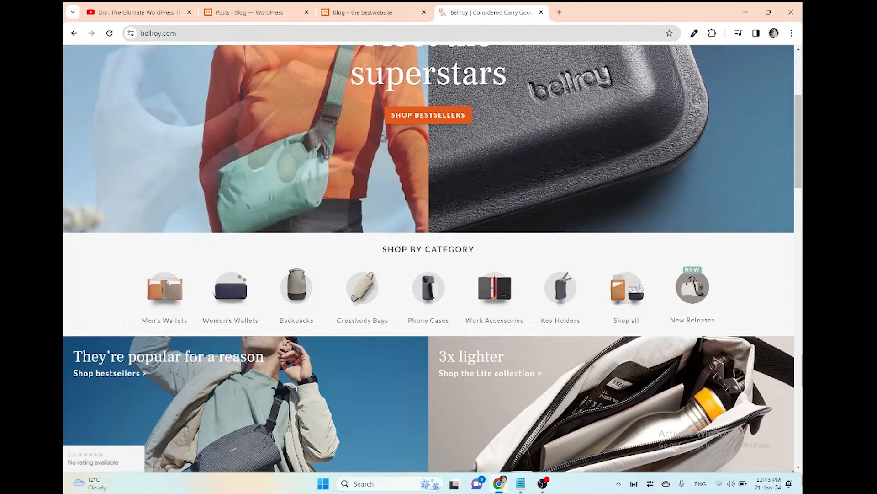
scroll(428, 259, "down", 3)
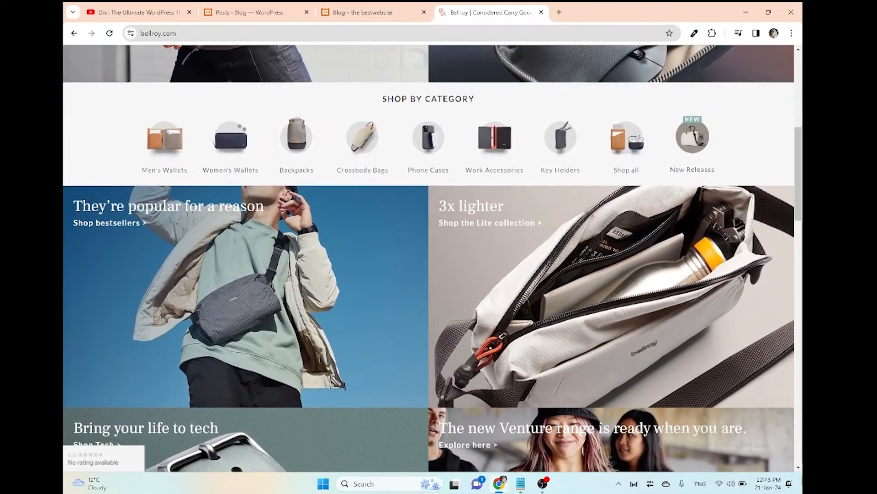
scroll(428, 259, "down", 1)
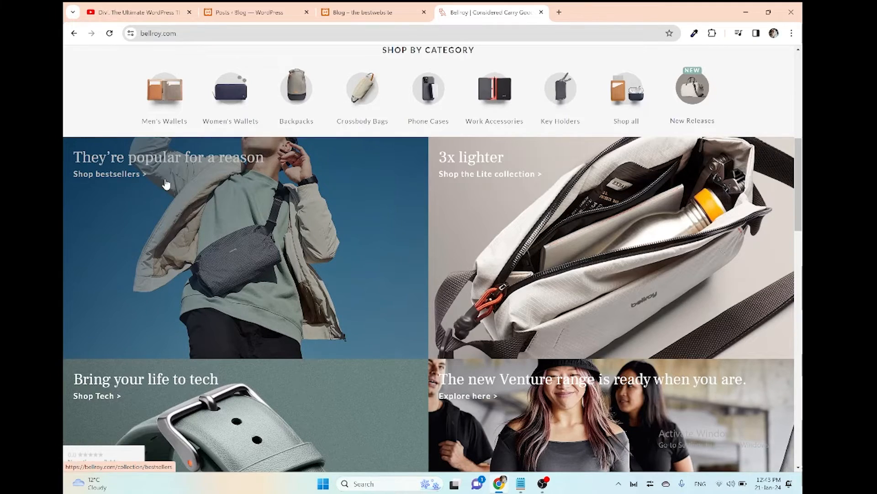
scroll(166, 184, "down", 6)
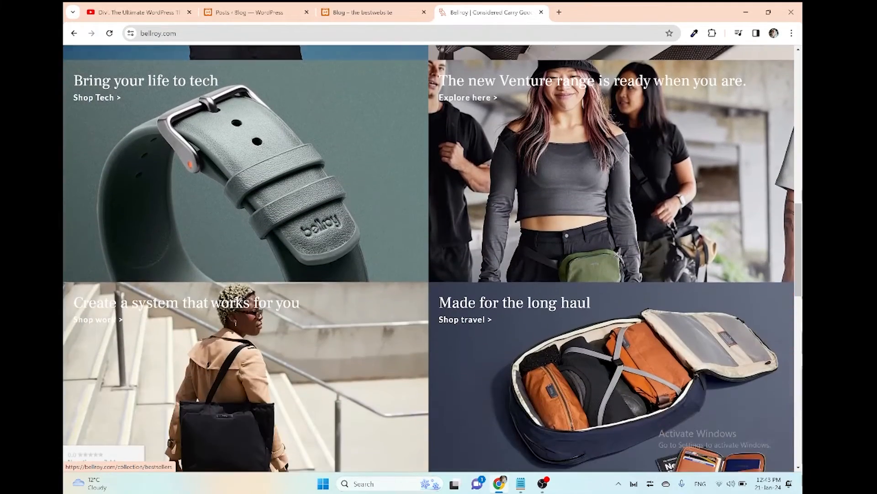
scroll(432, 259, "down", 6)
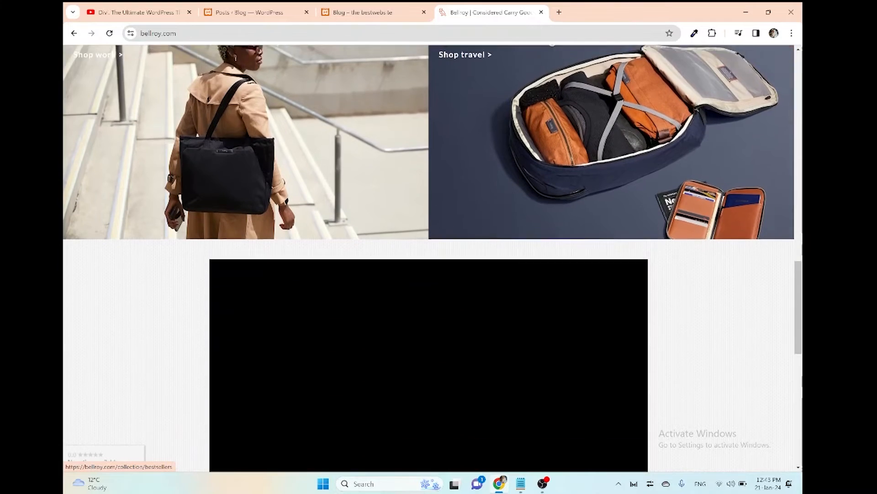
scroll(432, 258, "down", 3)
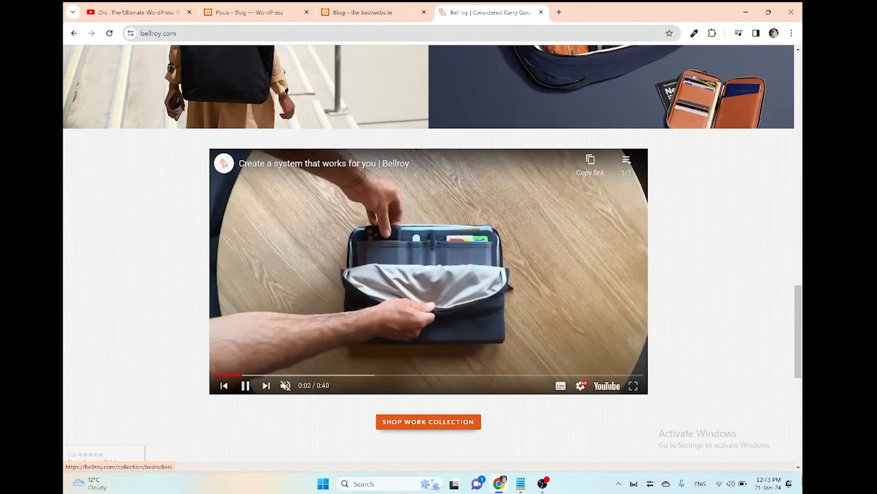
scroll(432, 258, "down", 7)
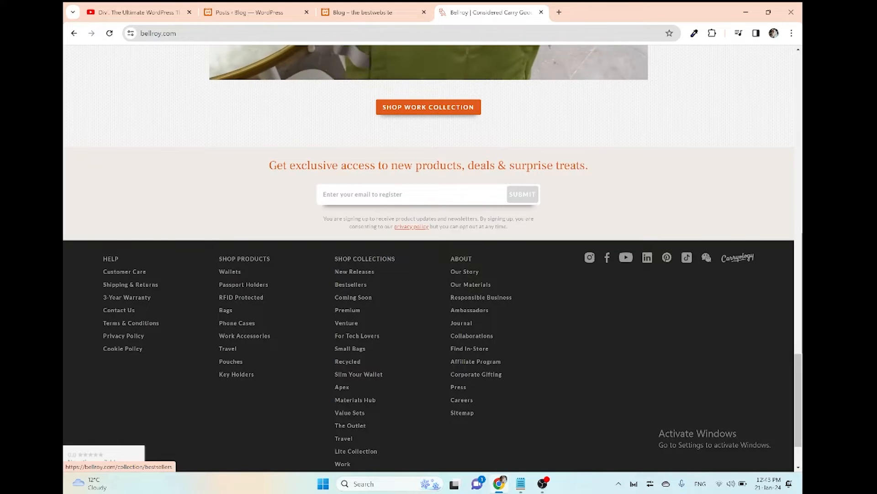
- Open daraz.pk in another new browser tab to view its home page
key("ctrl+t")
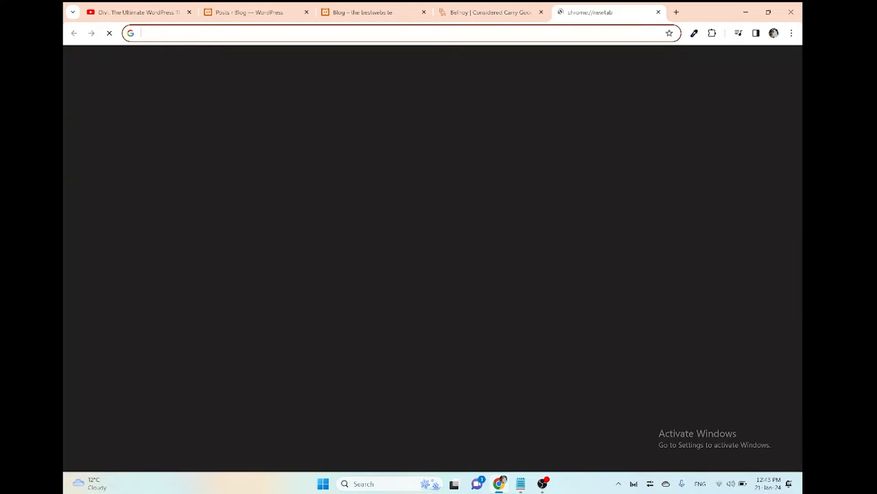
type("daraz.pk")
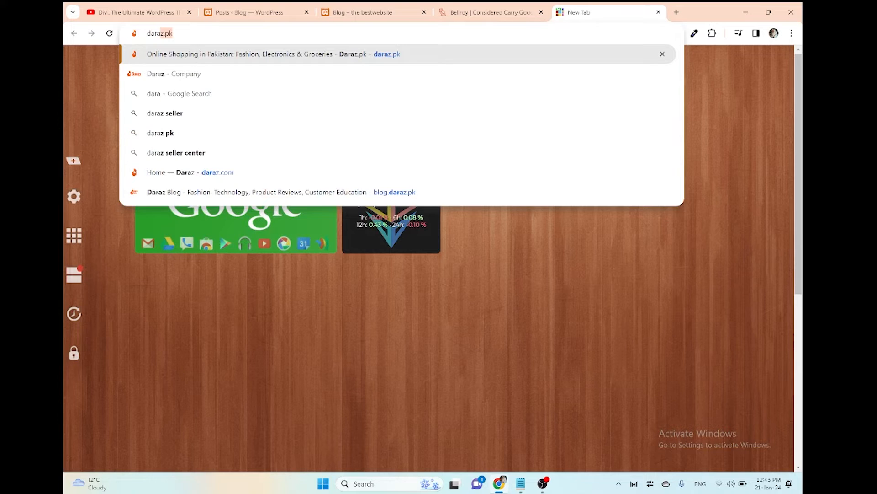
key("Return")
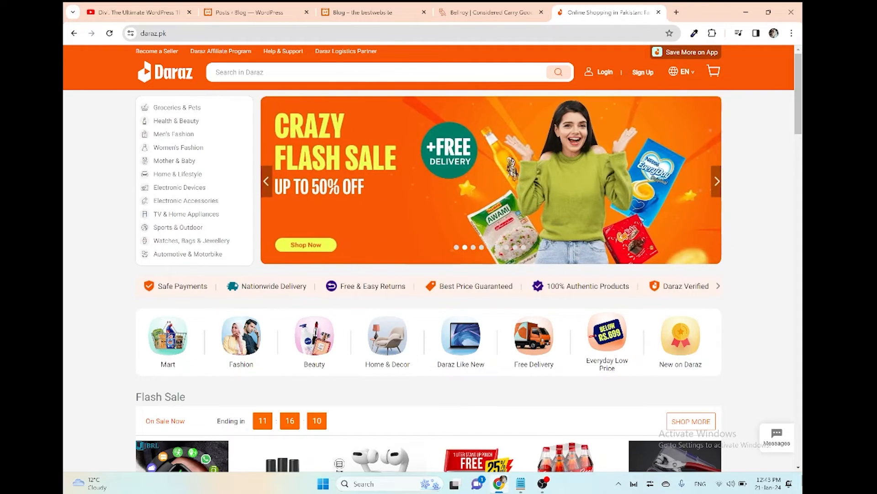
- Examine the Daraz home page from the flash sale down to the footer and close its tab
scroll(430, 274, "down", 3)
scroll(429, 274, "down", 8)
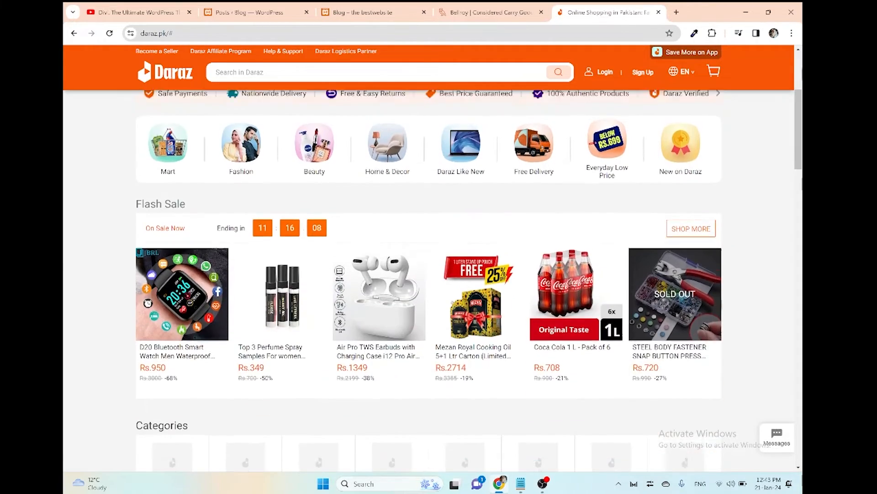
scroll(429, 275, "down", 5)
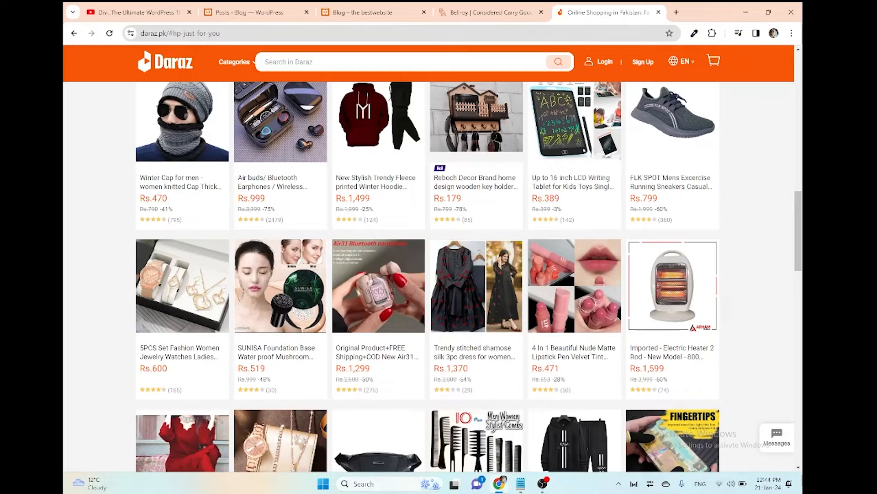
scroll(428, 276, "down", 15)
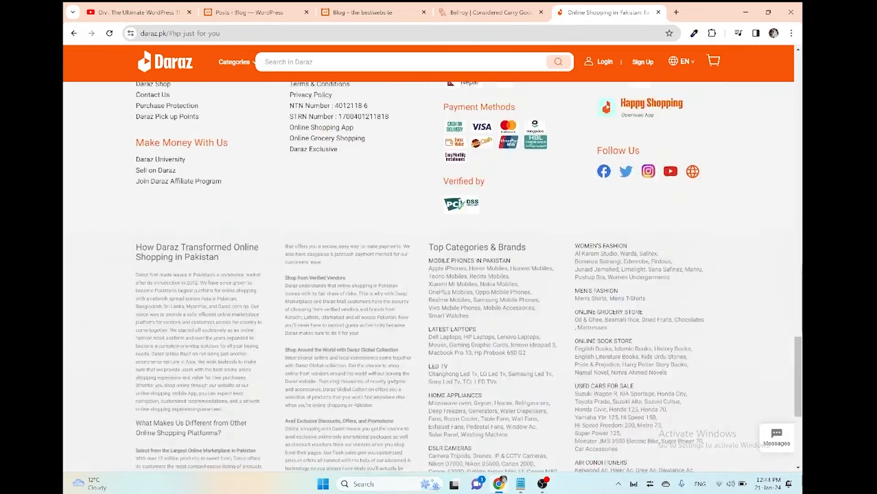
scroll(428, 276, "up", 20)
key("ctrl+w")
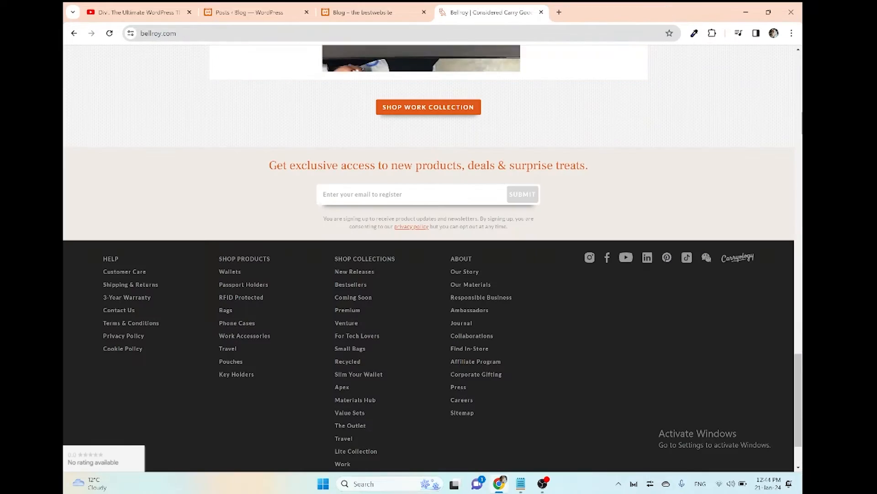
- Review the Bellroy home page back up to its banner, then open the Men's Wallets category and view its products
scroll(429, 255, "up", 5)
scroll(429, 258, "up", 10)
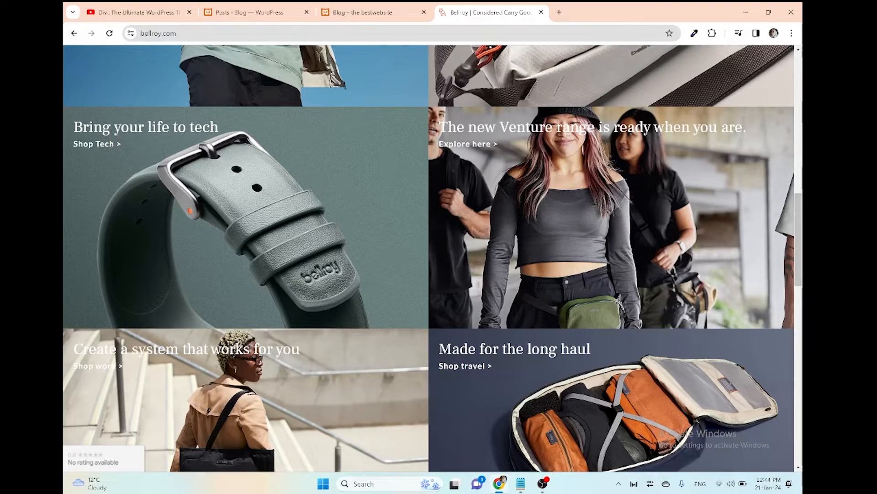
scroll(433, 258, "up", 10)
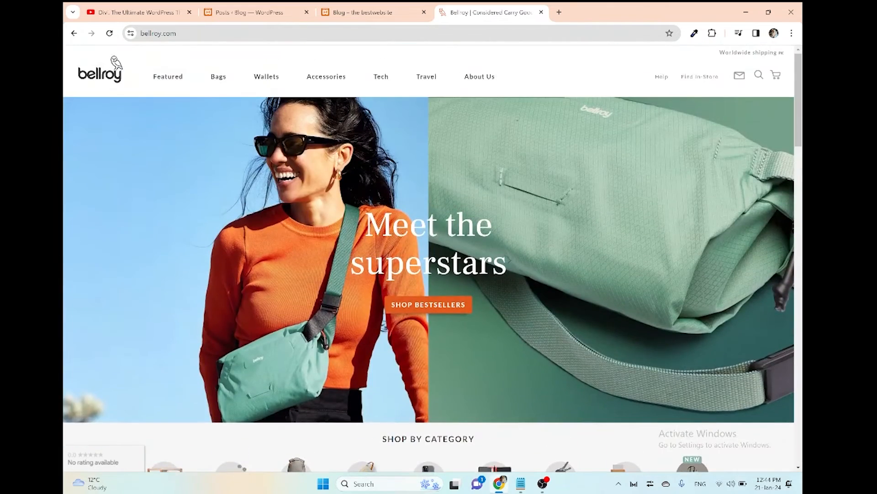
scroll(169, 417, "down", 2)
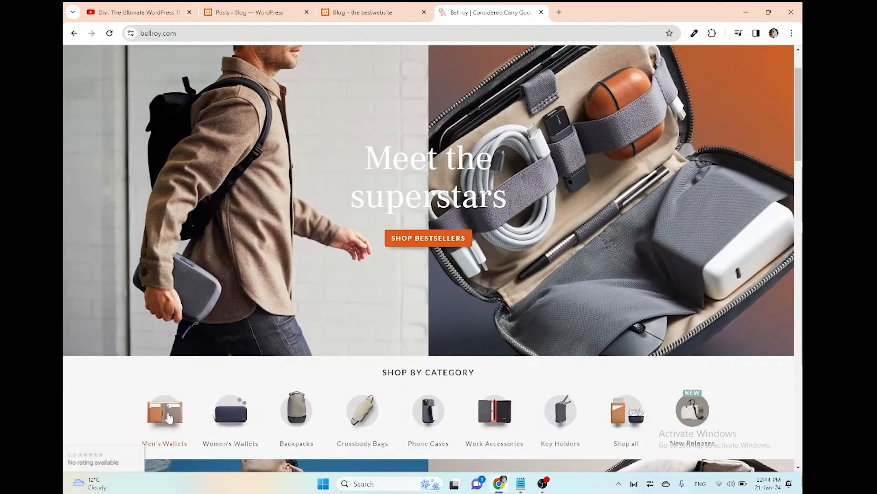
left_click(169, 416)
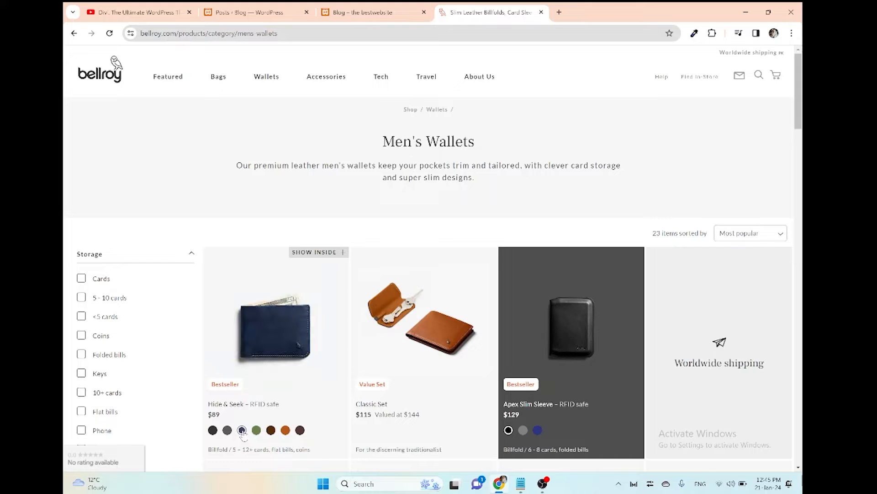
scroll(243, 433, "down", 2)
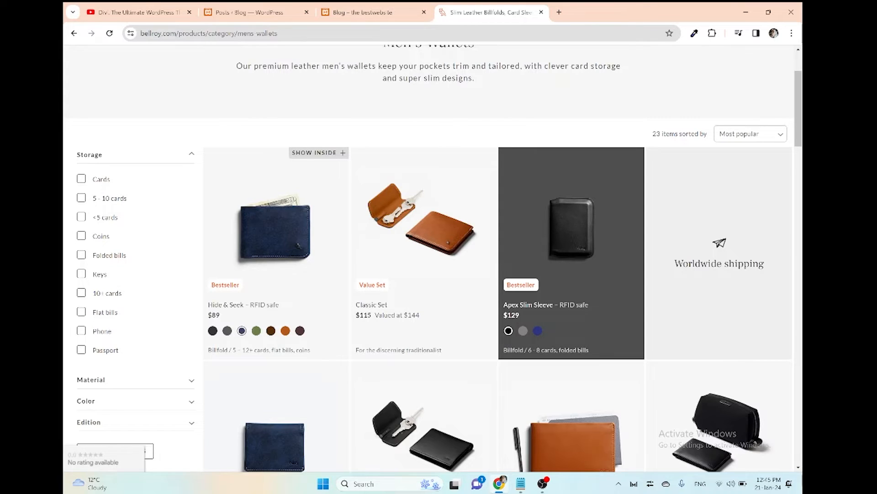
- Open the Hide & Seek wallet's product page, play and pause its video, and return to the Bellroy home page
left_click(277, 233)
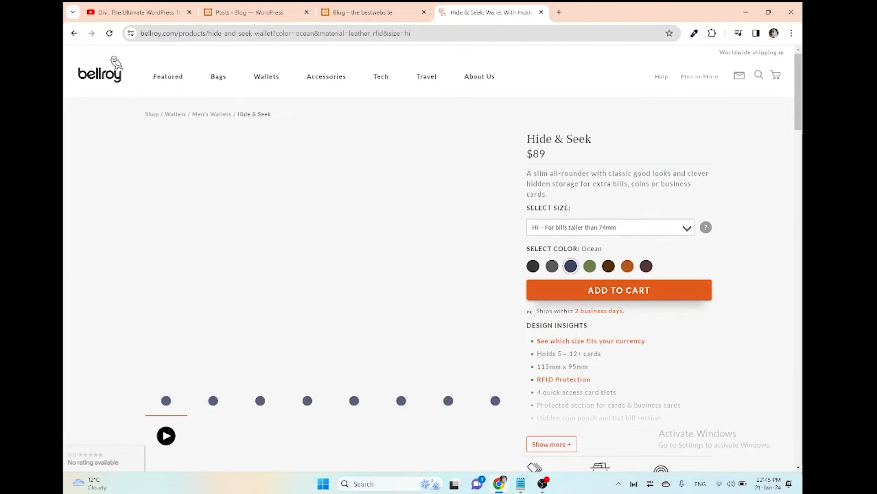
scroll(428, 258, "down", 1)
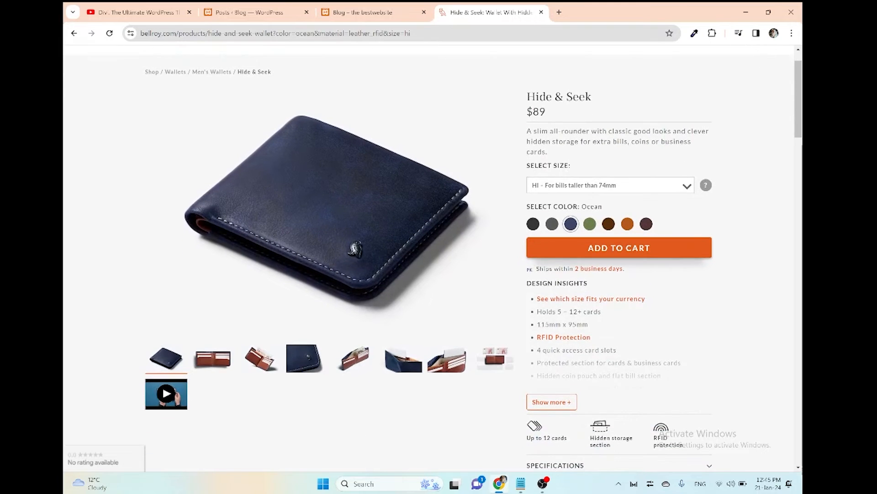
left_click(166, 394)
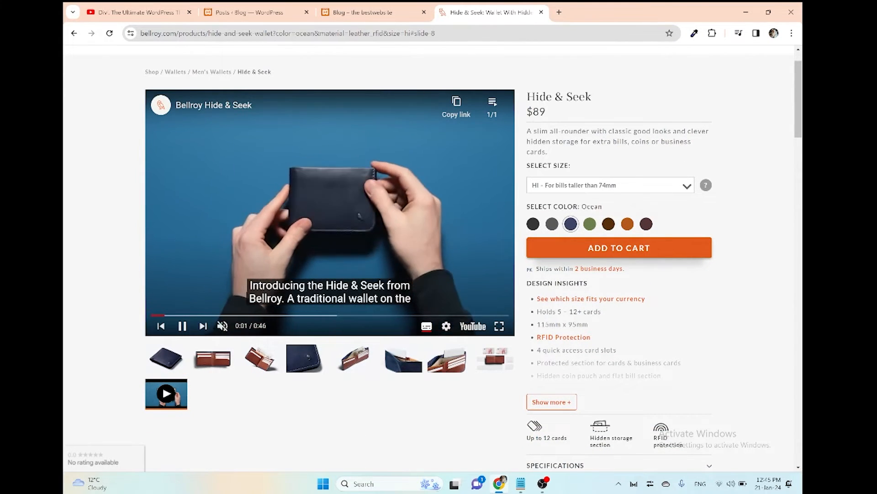
mouse_move(223, 325)
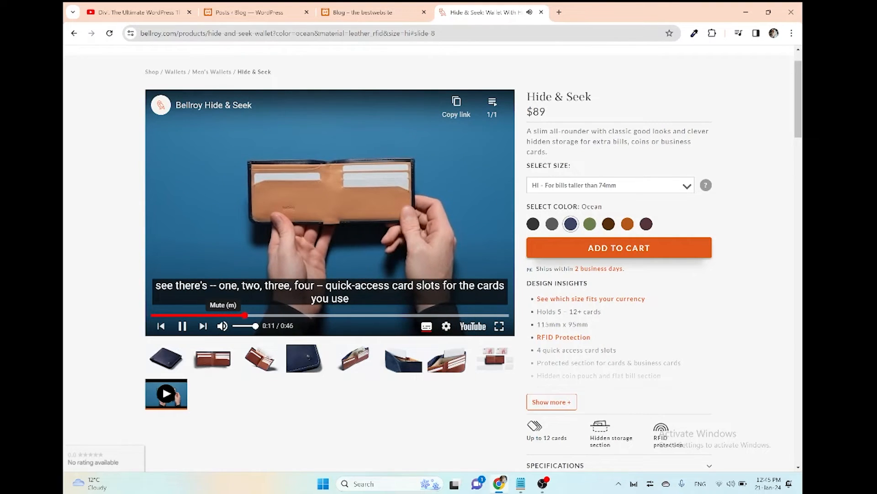
left_click(182, 325)
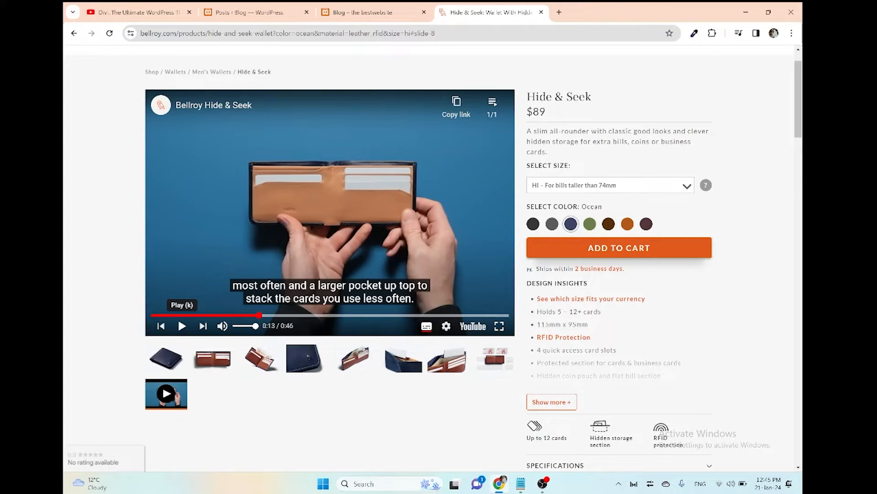
scroll(429, 256, "up", 3)
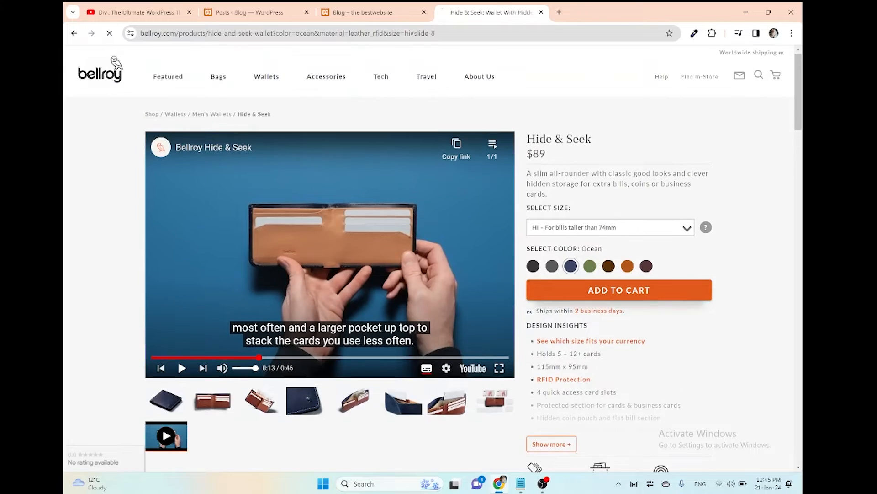
left_click(157, 61)
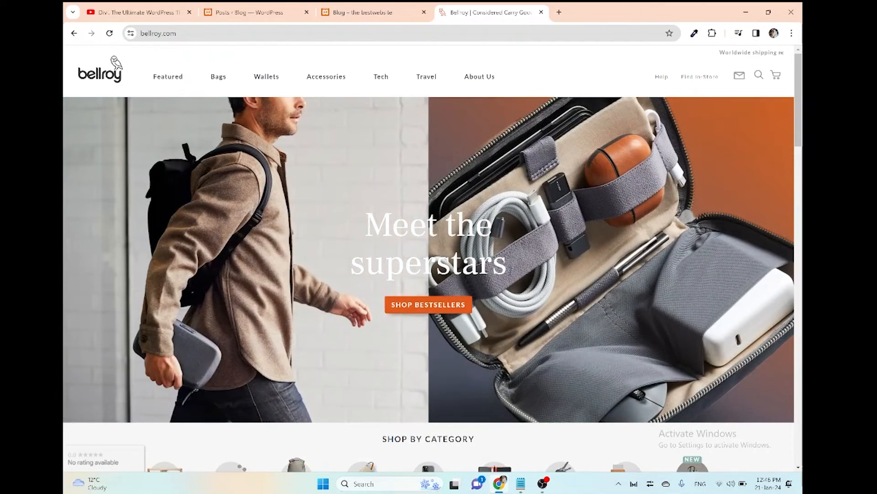
- Open ideocollege.com in a new browser tab and look over its home page
key("ctrl+t")
type("ideoc")
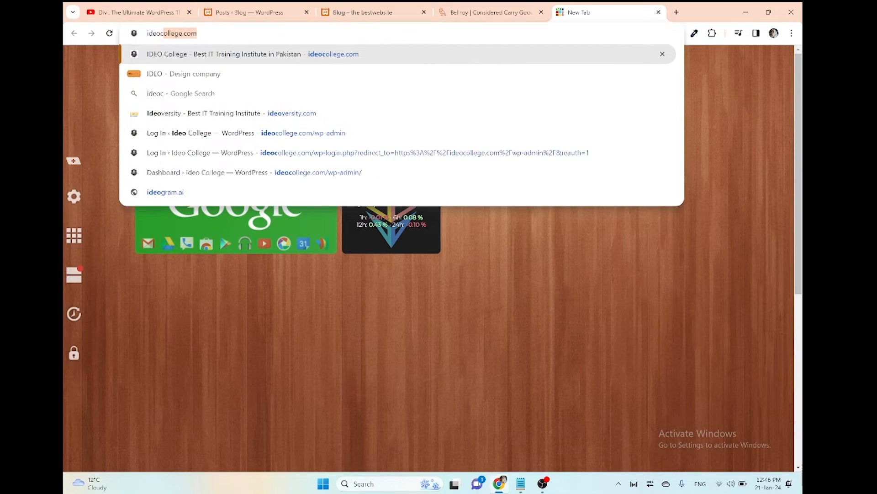
key("Return")
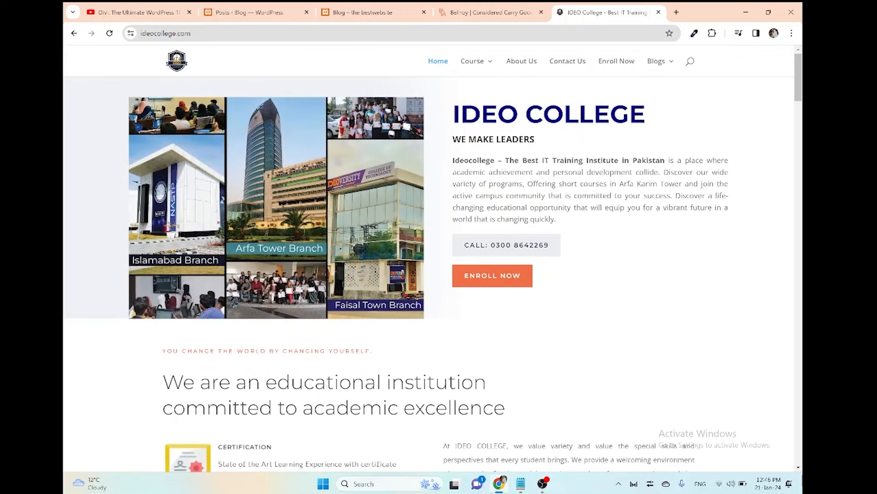
scroll(433, 263, "down", 10)
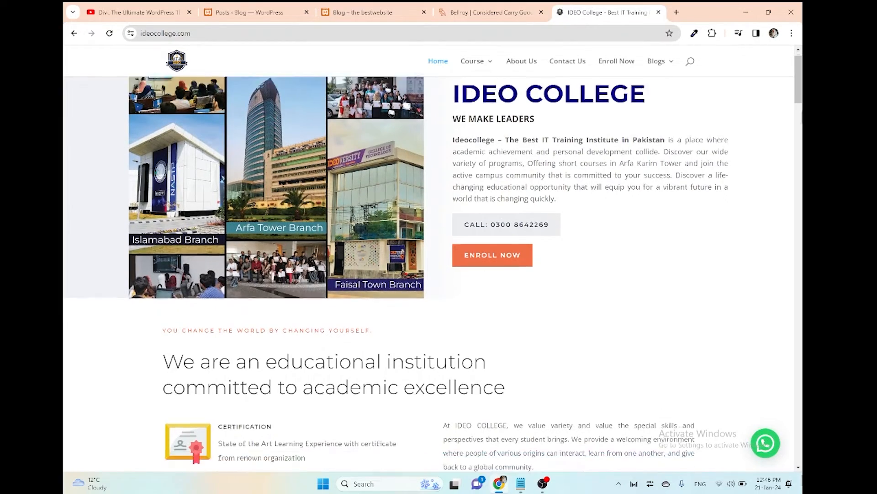
scroll(432, 263, "down", 15)
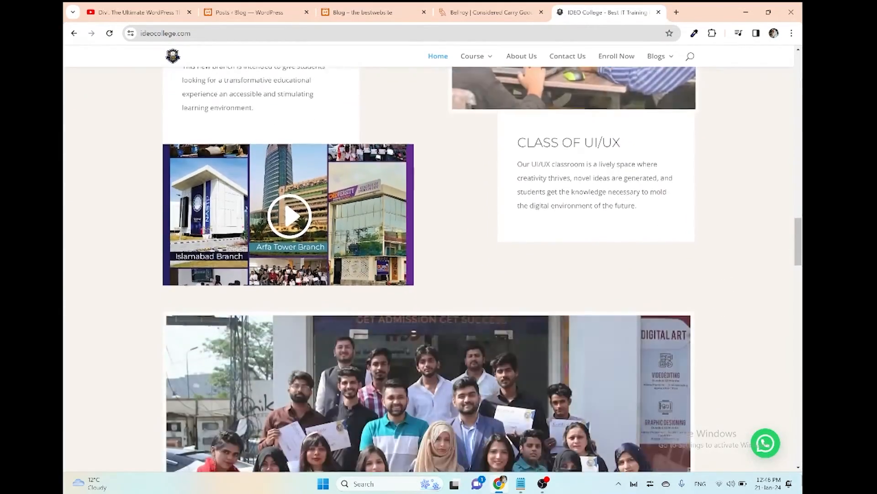
scroll(432, 263, "up", 5)
scroll(432, 263, "up", 15)
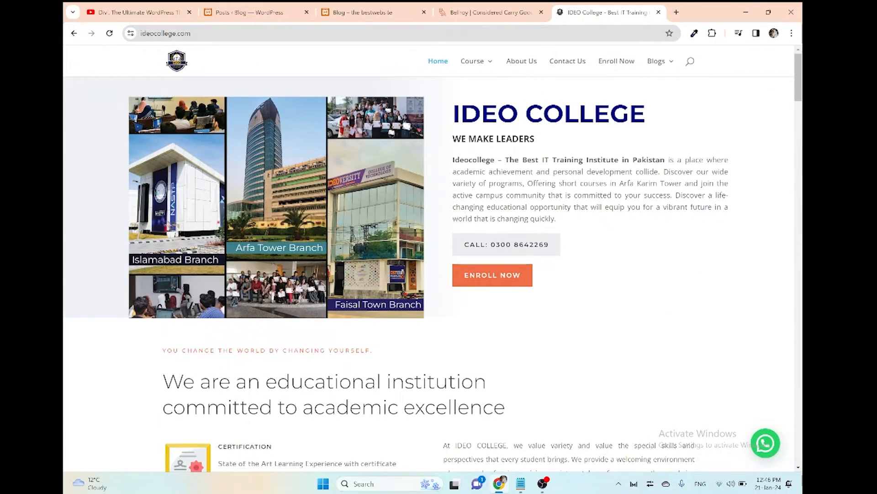
- Compare the Bellroy and IDEO College home pages by switching between them, and open an empty browser tab
key("ctrl+shift+Tab")
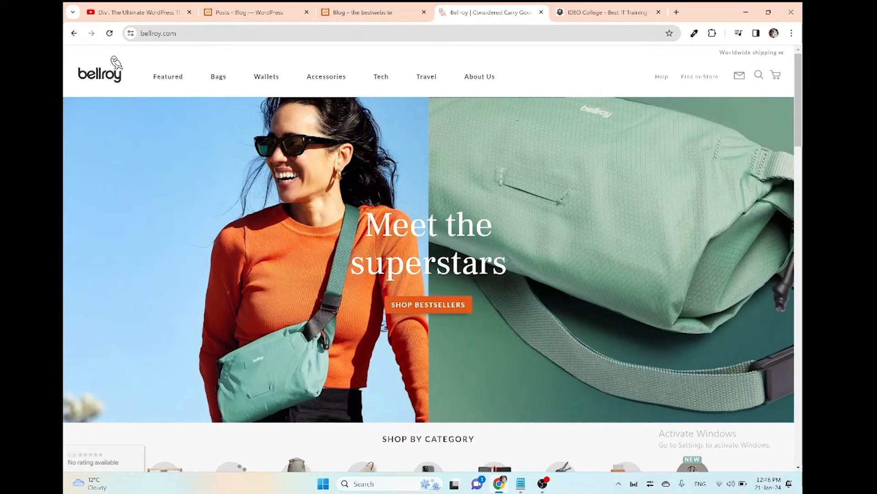
key("ctrl+Tab")
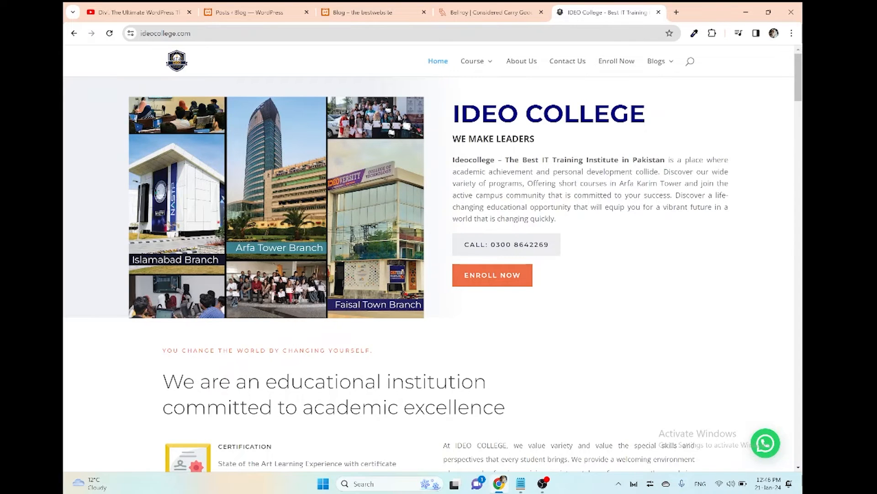
key("ctrl+shift+Tab")
key("ctrl+Tab")
key("ctrl+t")
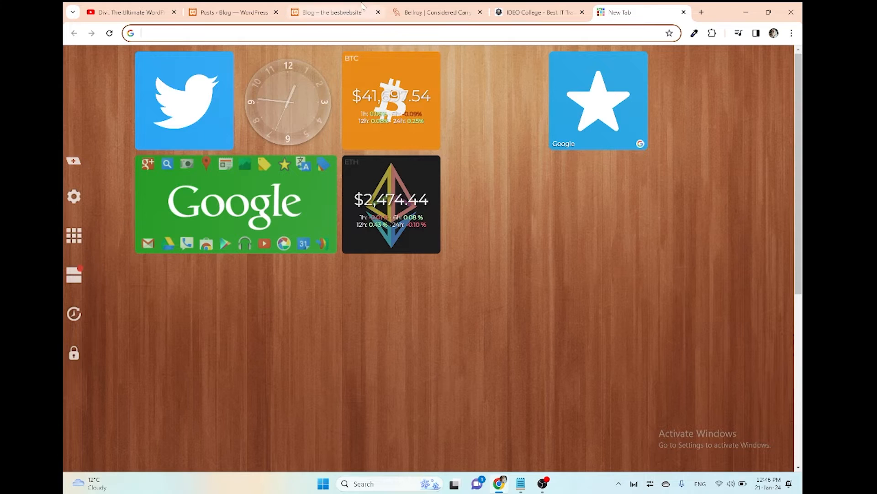
- Return to the WordPress admin of the local dcsit107 site and open its Dashboard
left_click(333, 9)
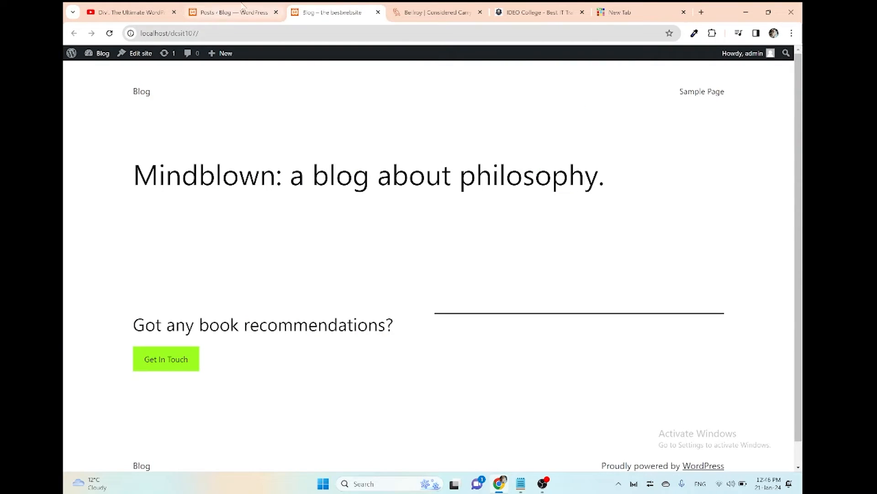
left_click(247, 11)
left_click(108, 77)
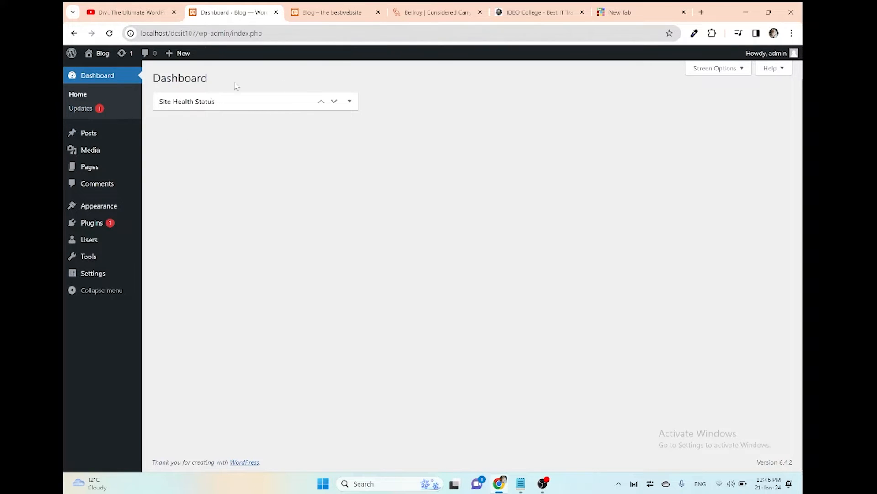
- Open the installed themes, start adding a new theme and show the form for uploading a theme zip file
mouse_move(107, 211)
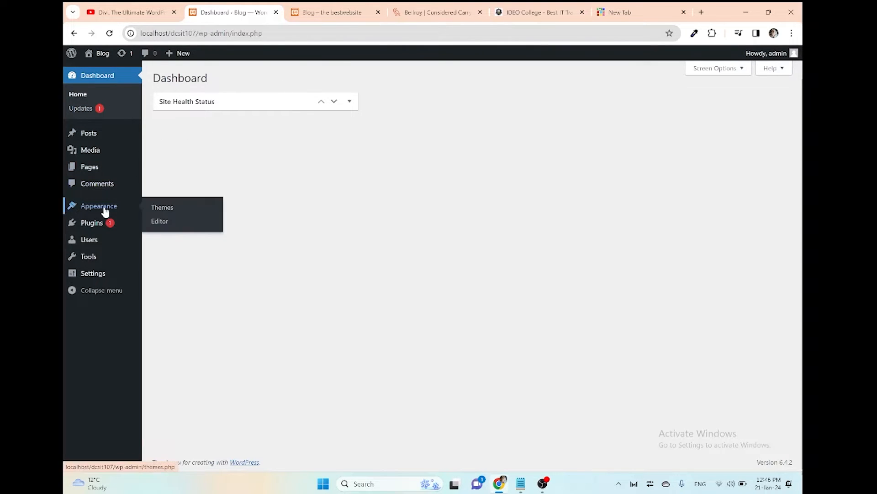
left_click(160, 209)
left_click(161, 213)
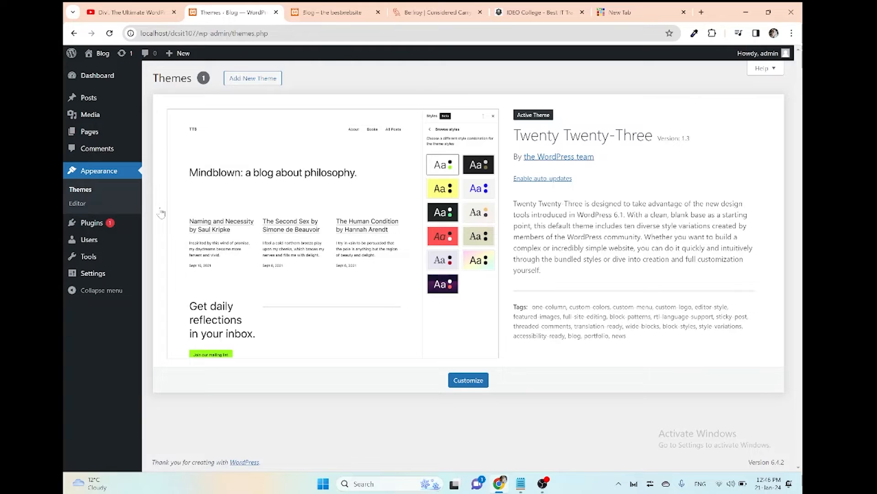
left_click(254, 86)
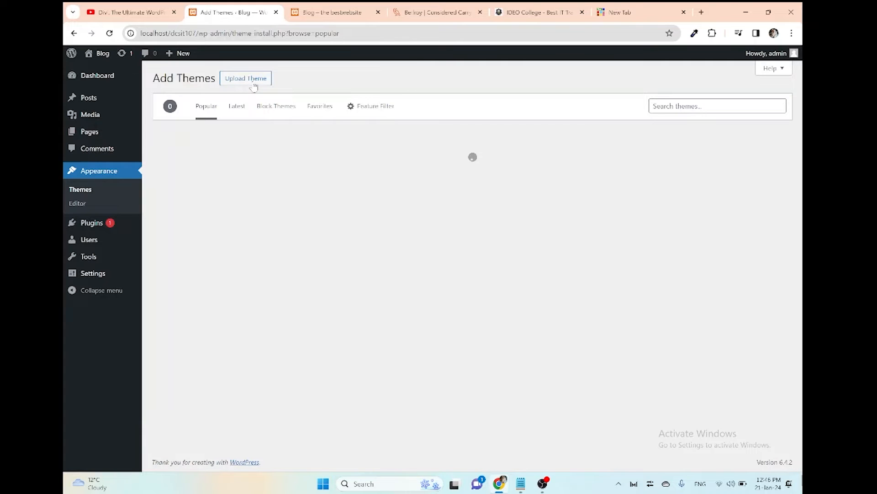
left_click(254, 85)
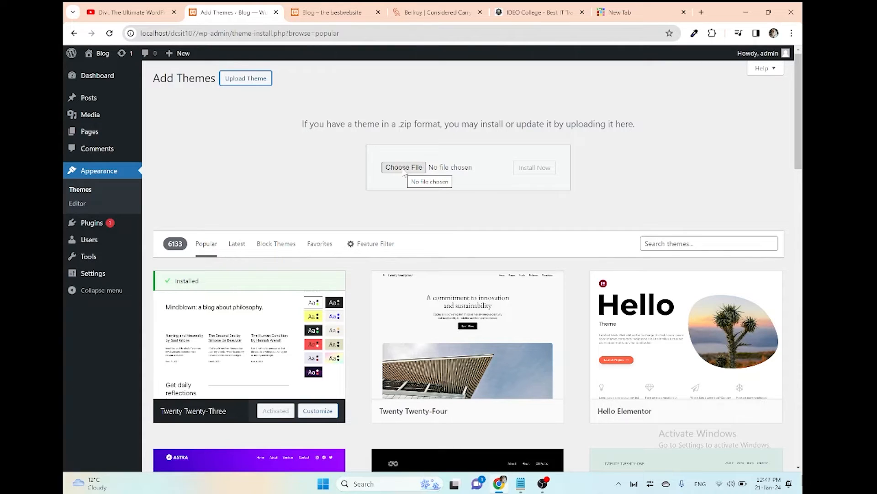
- Search the WordPress theme directory for "divi" and look through the matching themes
left_click(669, 243)
type("divi")
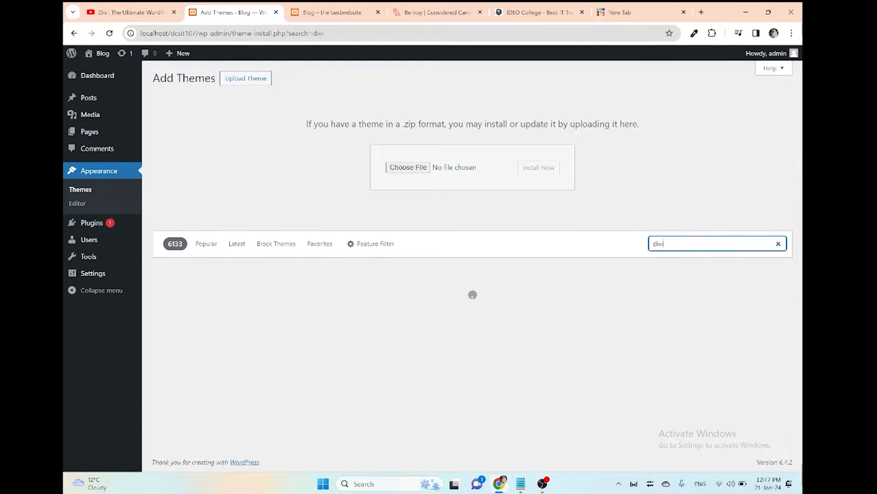
scroll(665, 236, "down", 3)
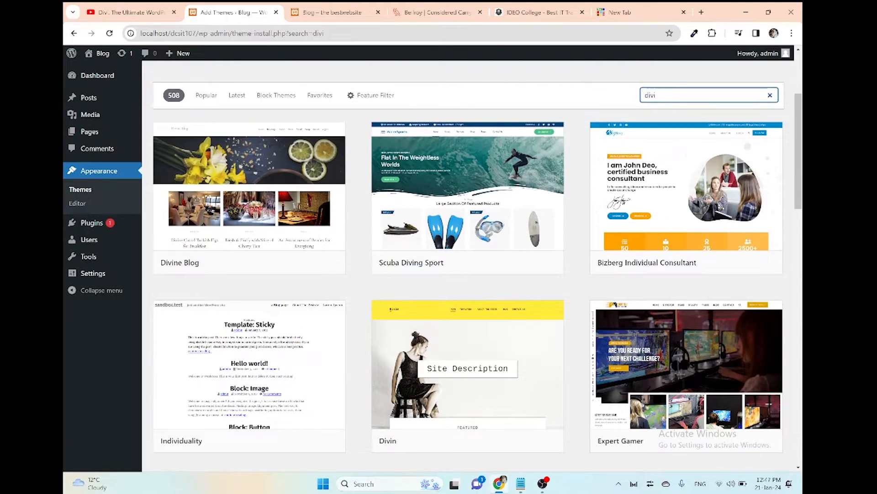
scroll(666, 236, "down", 2)
scroll(477, 266, "down", 3)
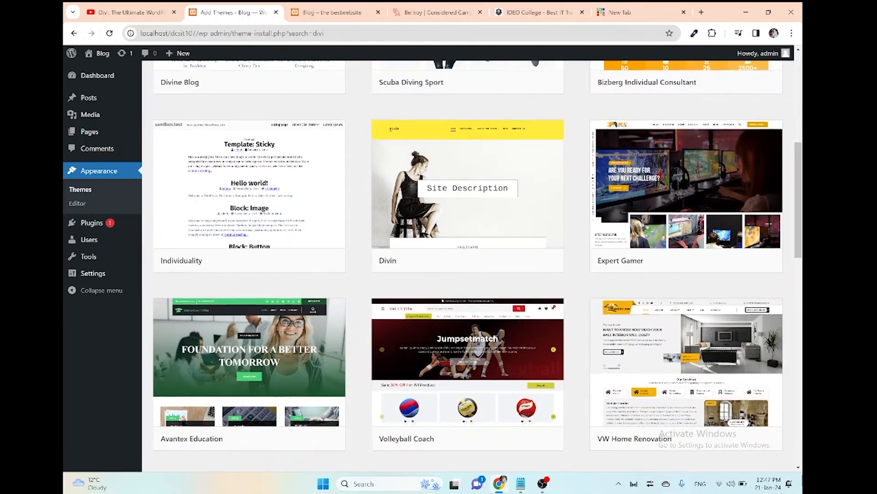
scroll(477, 262, "up", 1)
scroll(477, 262, "up", 6)
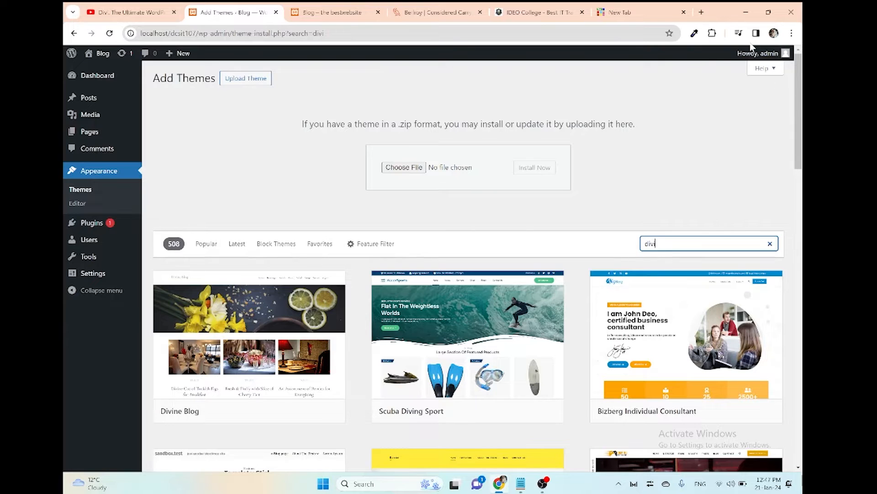
- Choose the Divi (1).zip file from the Downloads folder for the theme upload and install it
left_click(414, 168)
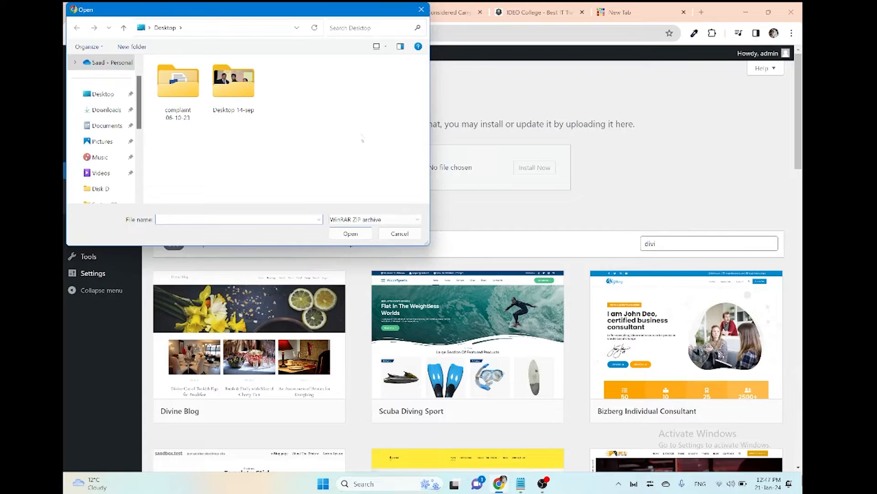
left_click(117, 111)
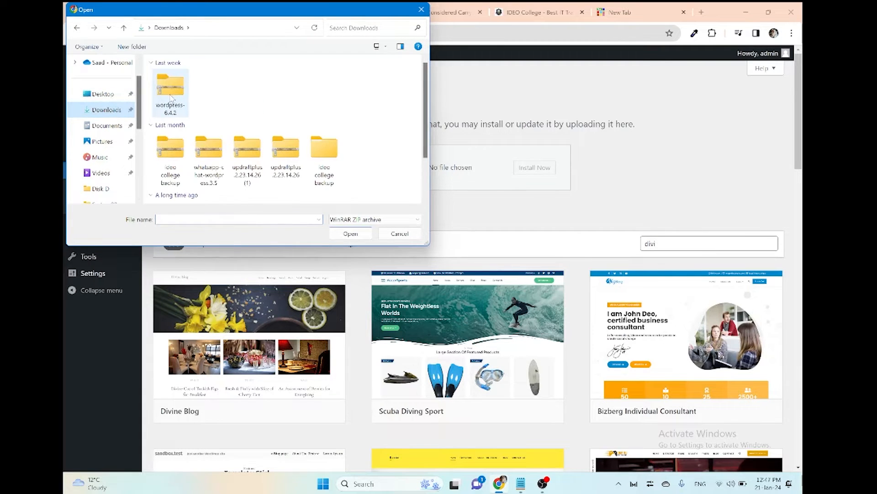
left_click(172, 99)
key("d")
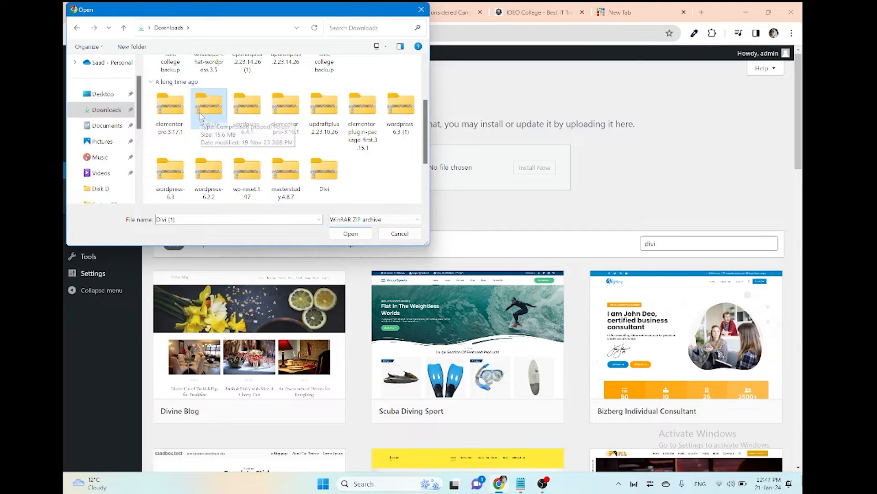
left_click(351, 234)
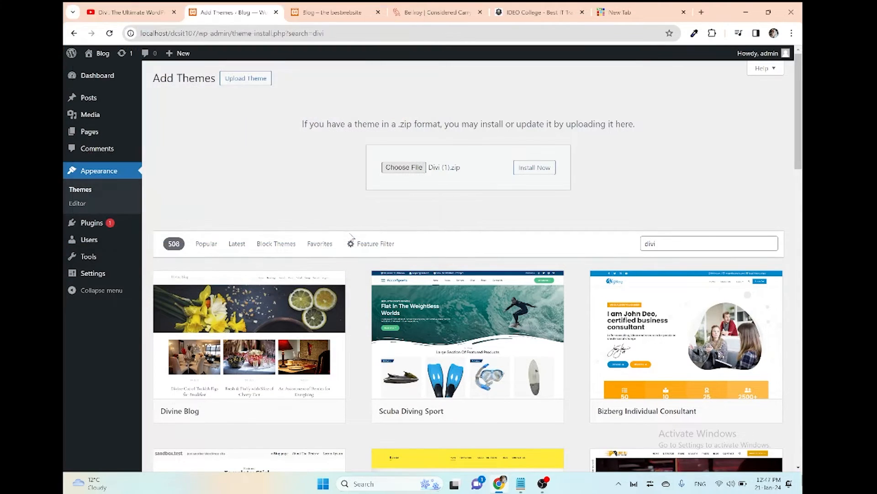
left_click(534, 167)
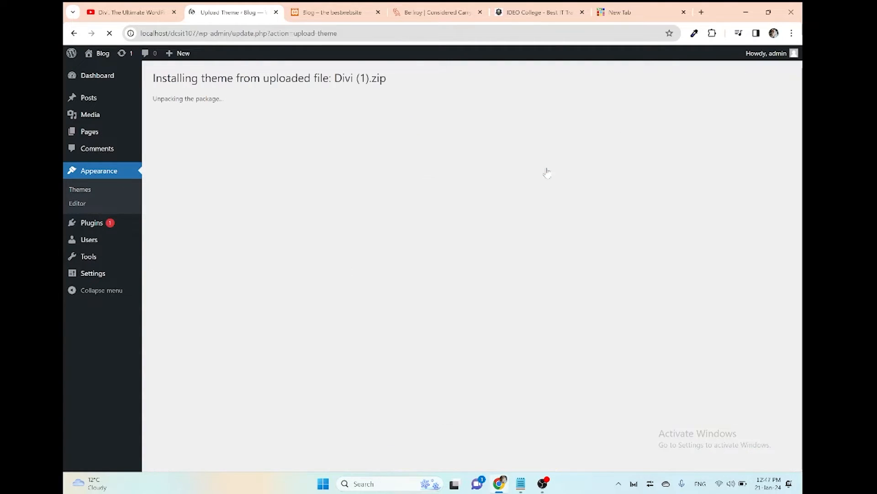
- Copy the web address of the Bellroy site and close the browser tab showing the local blog's front page
left_click(437, 12)
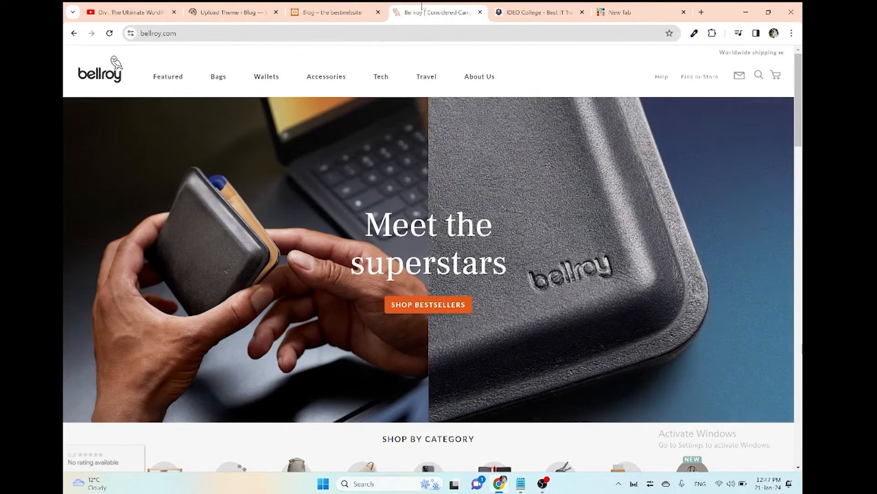
left_click(247, 32)
key("ctrl+c")
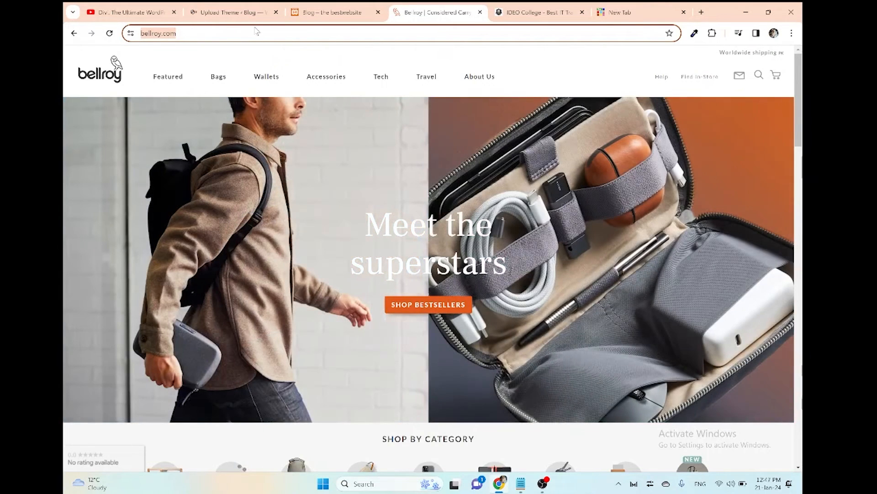
left_click(336, 10)
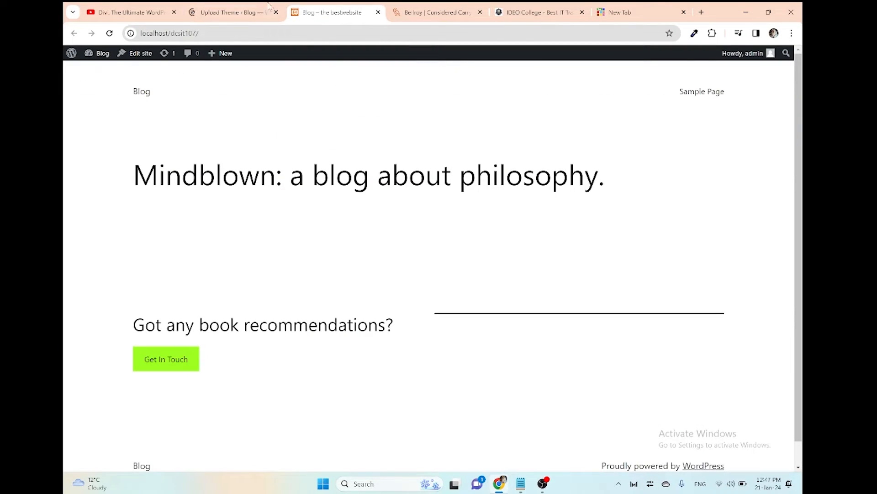
left_click(378, 12)
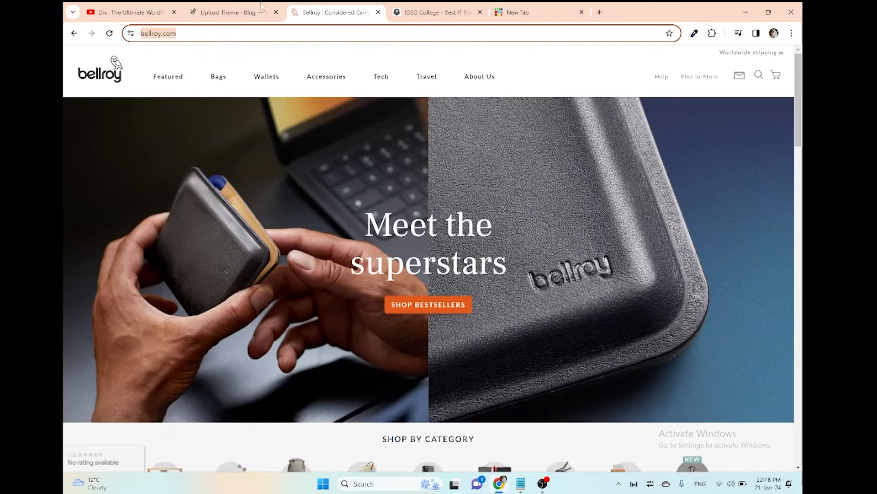
left_click(261, 6)
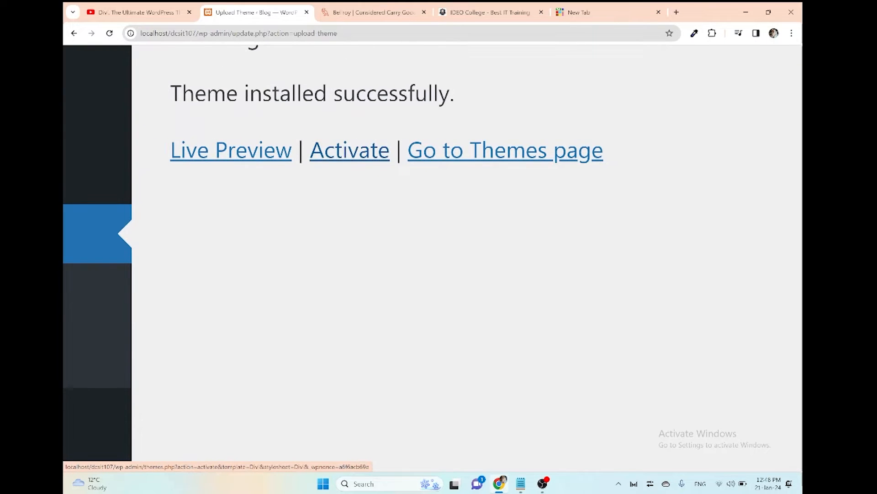
left_click(350, 150)
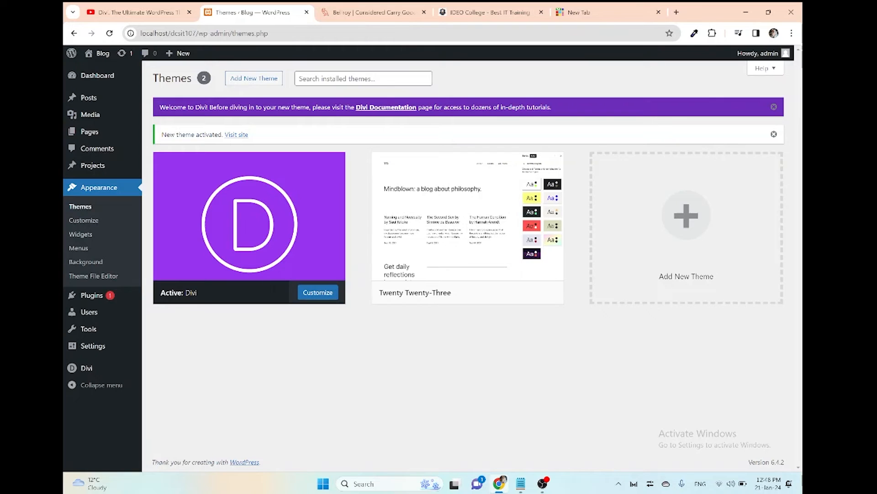
left_click(375, 78)
key("ctrl+v")
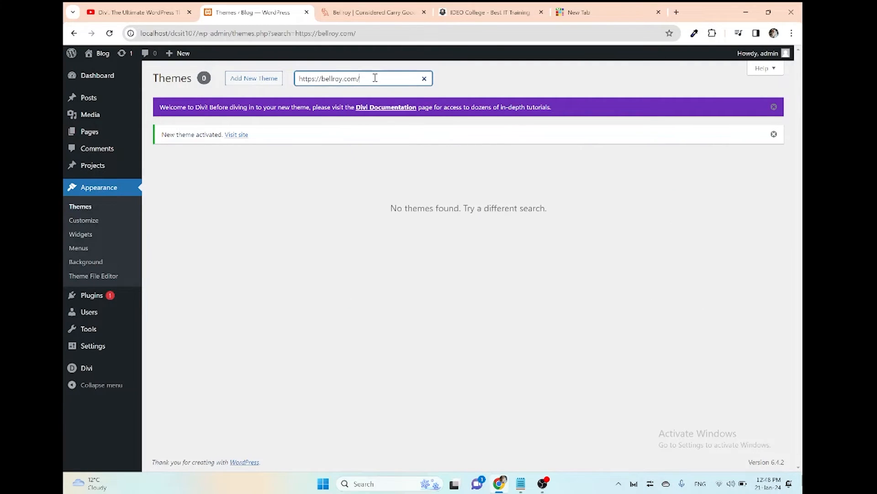
- Open the local site's front page in a new browser tab and look through the Bellroy home page down to its footer
mouse_move(100, 60)
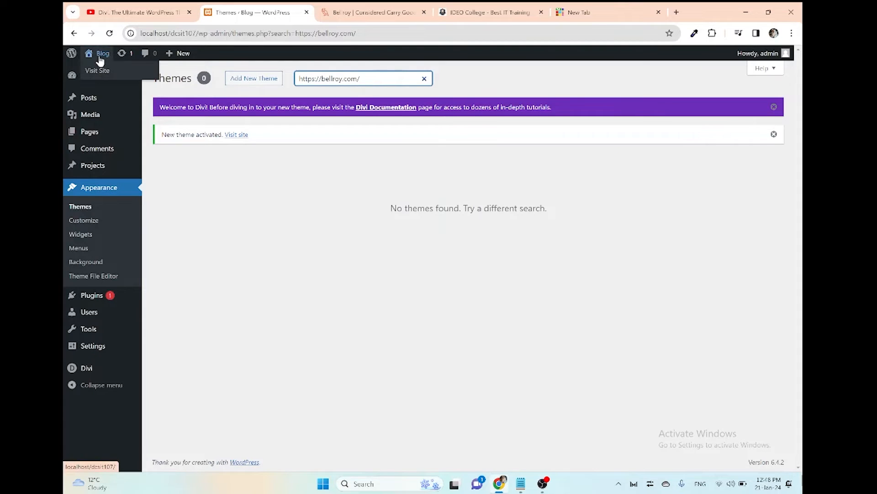
middle_click(113, 73)
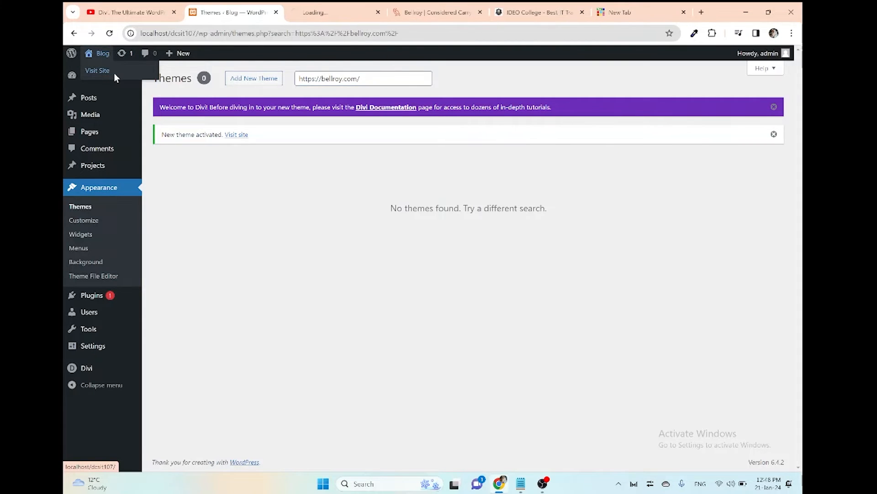
left_click(446, 9)
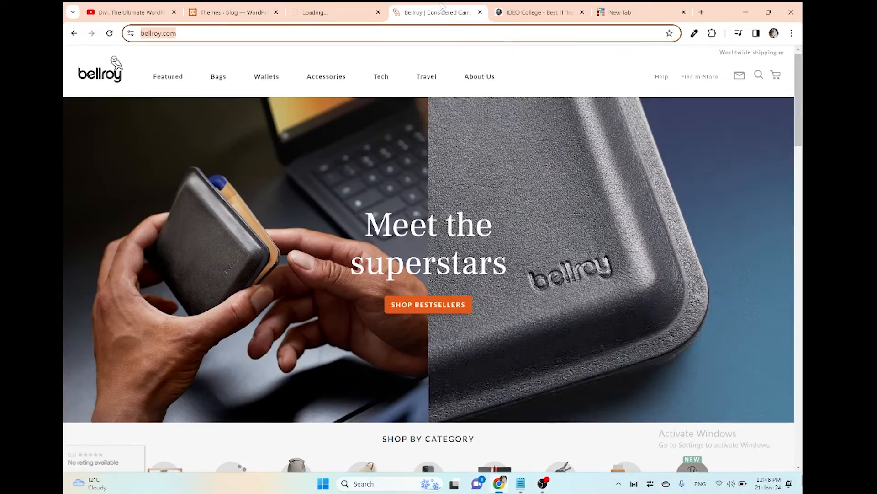
scroll(359, 254, "down", 4)
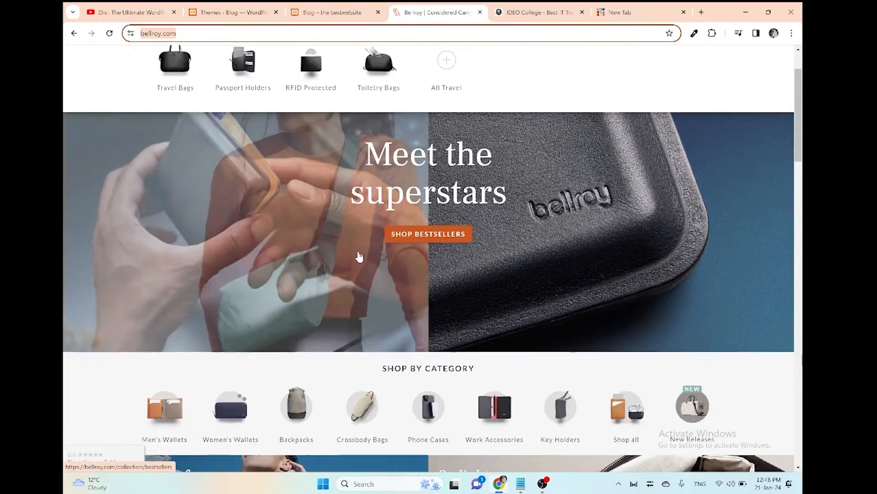
scroll(359, 256, "down", 7)
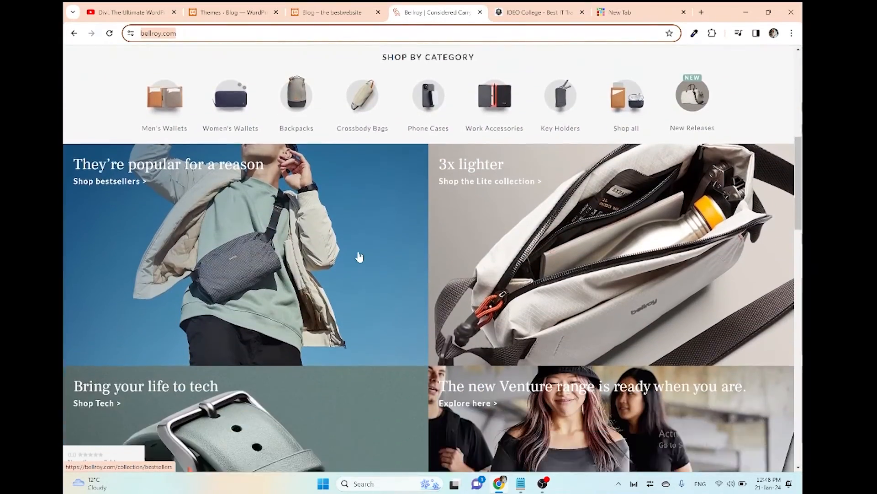
scroll(359, 257, "down", 20)
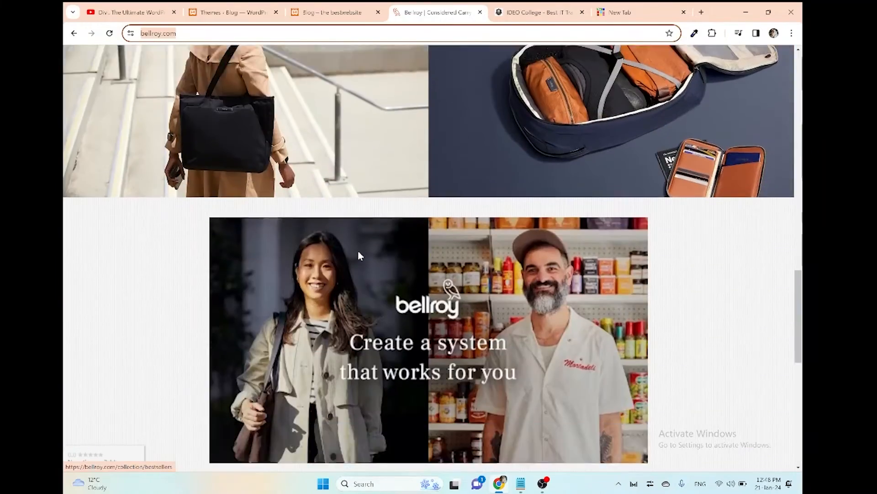
scroll(360, 256, "down", 4)
scroll(358, 257, "up", 11)
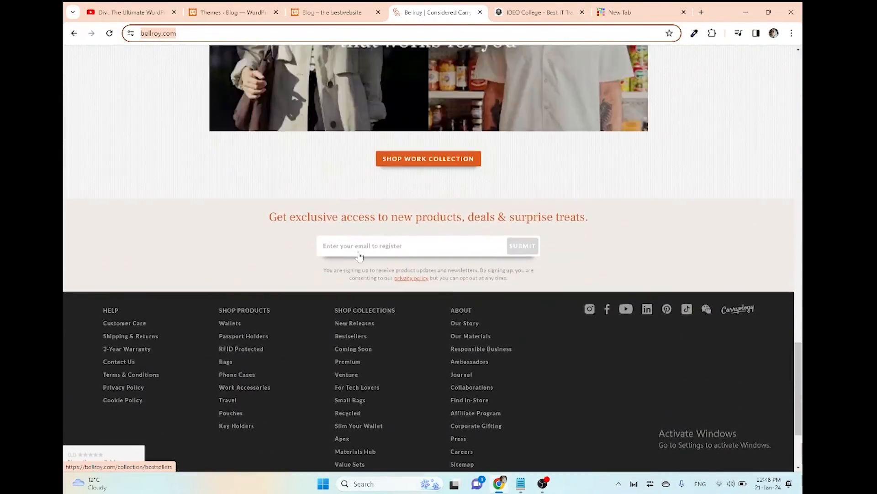
- Compare the local site's Divi-themed front page with the layout of the Bellroy home page, switching between the two
left_click(361, 8)
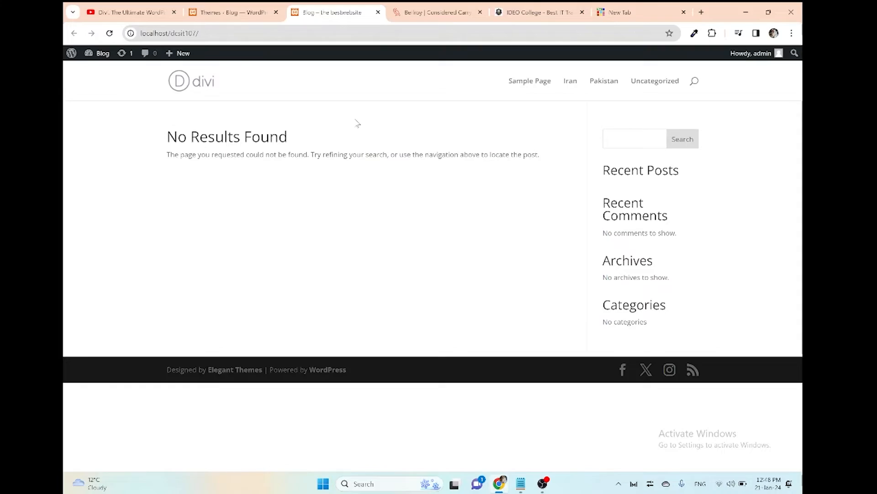
key("ctrl+Tab")
scroll(310, 247, "down", 10)
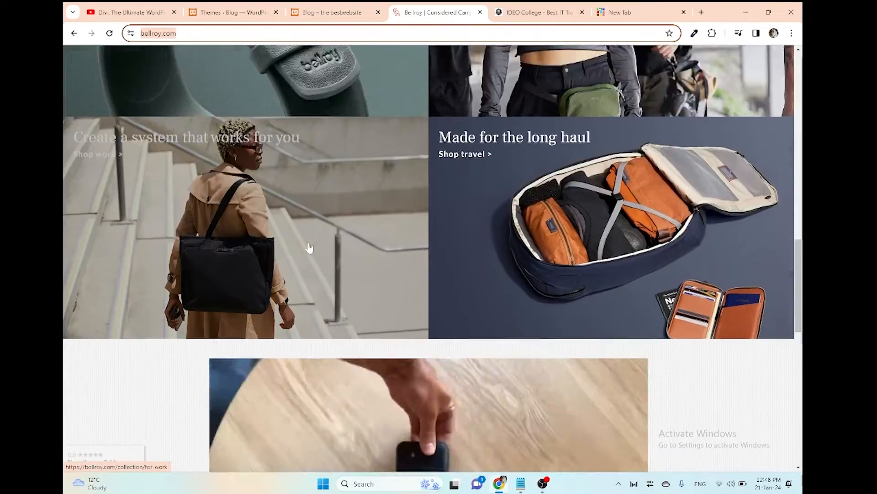
scroll(310, 248, "up", 8)
scroll(310, 248, "down", 6)
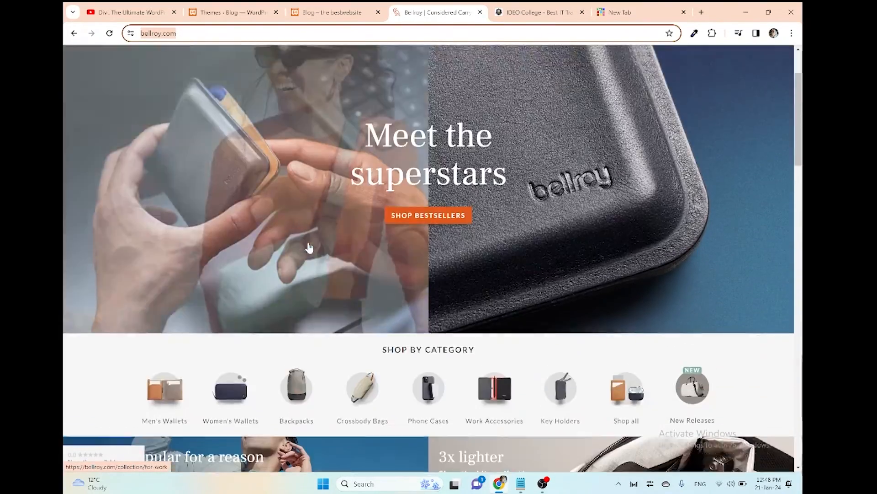
scroll(310, 249, "down", 15)
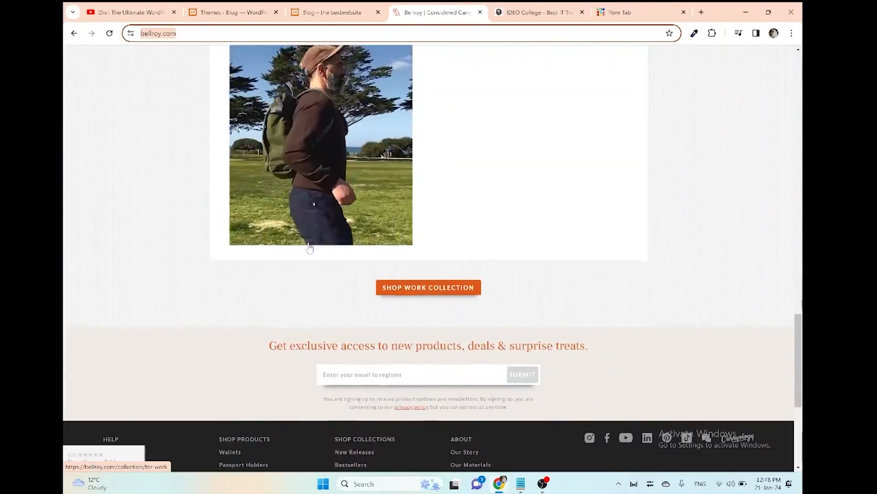
scroll(309, 249, "up", 20)
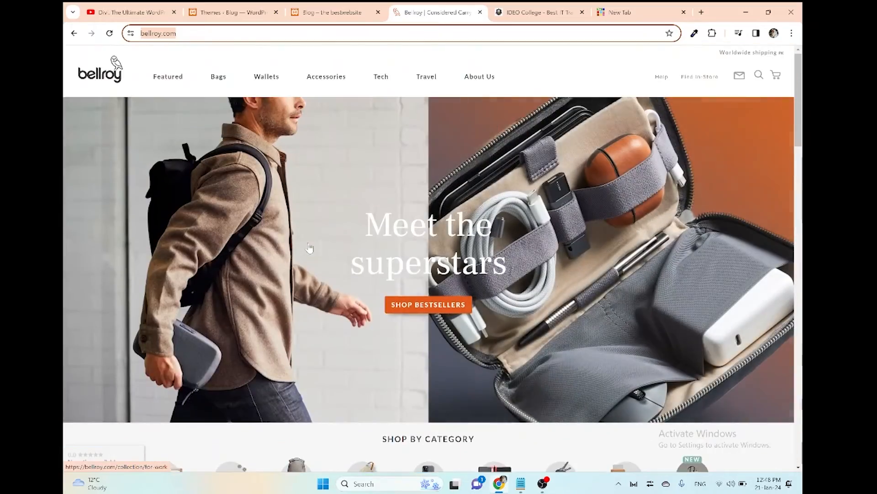
left_click(341, 12)
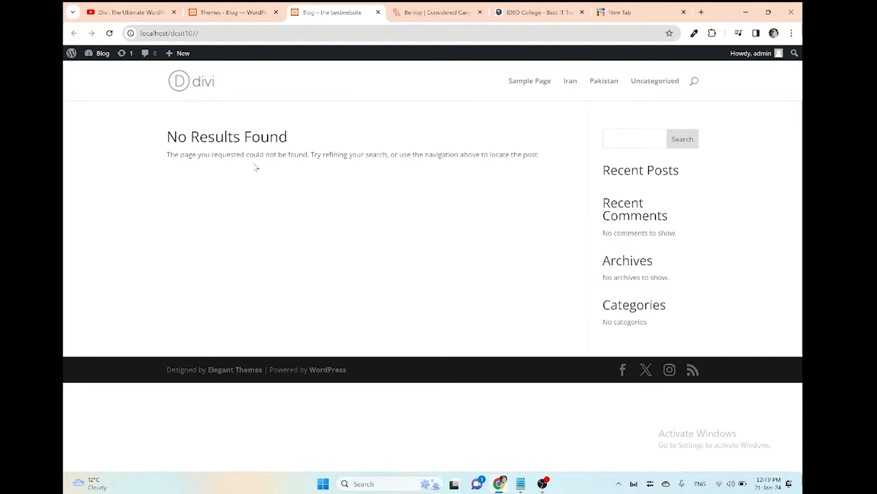
key("ctrl+Tab")
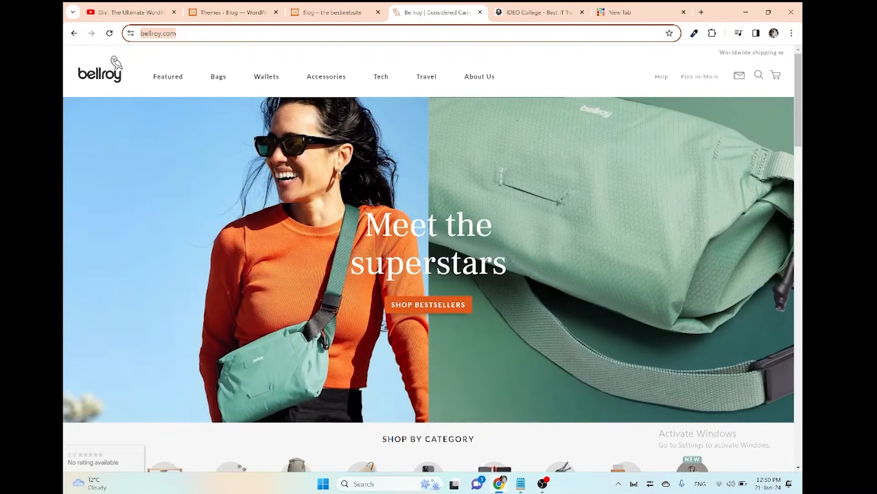
key("ctrl+shift+Tab")
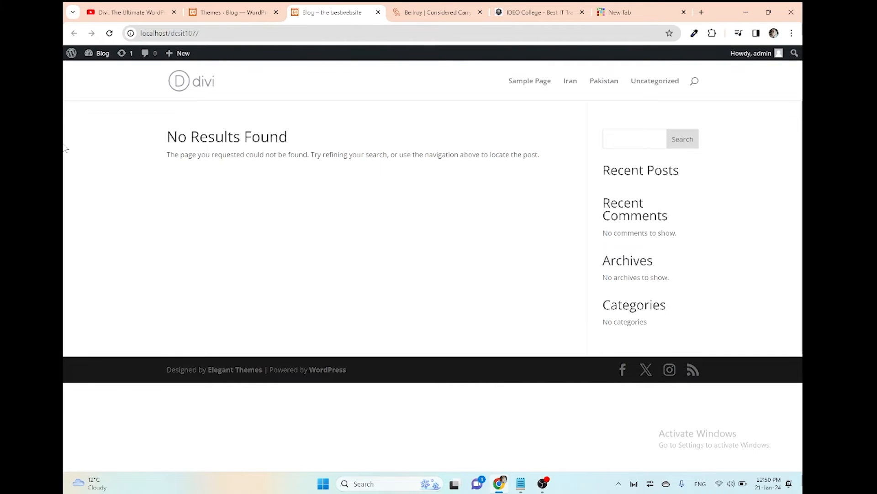
- Go to the WordPress admin from the site's front page and open the list of all pages, glancing at the Bellroy site
left_click(71, 54)
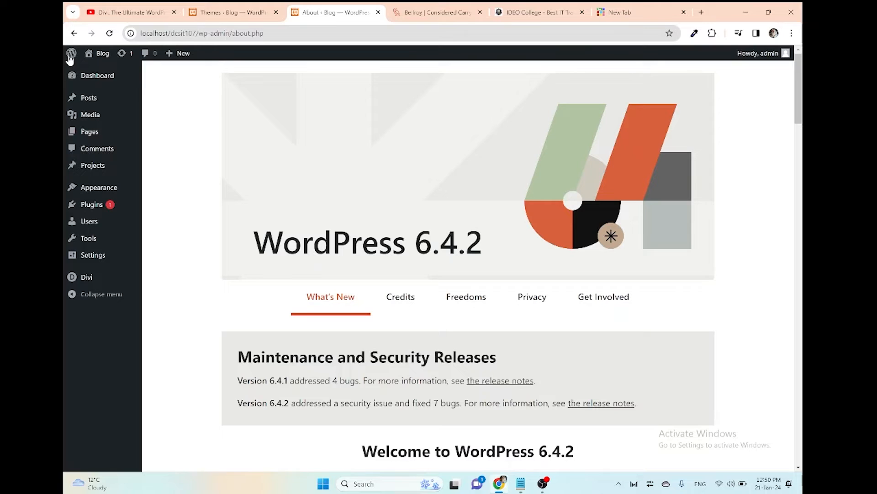
mouse_move(92, 101)
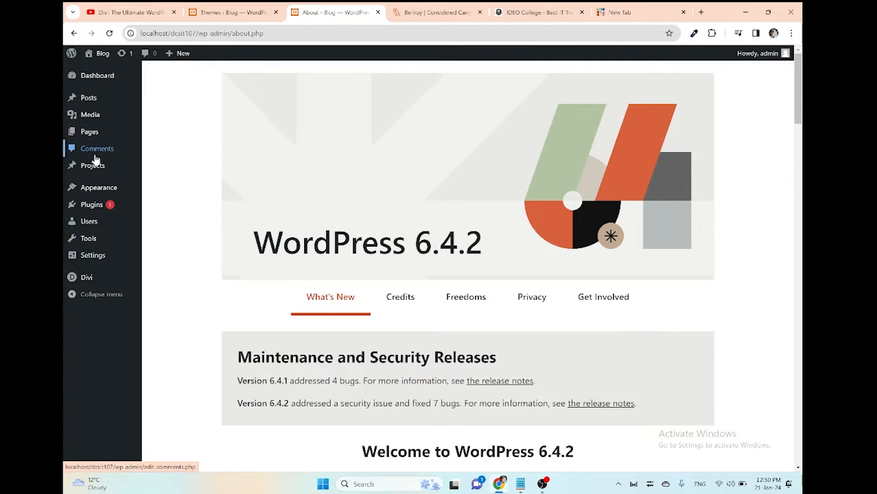
mouse_move(100, 163)
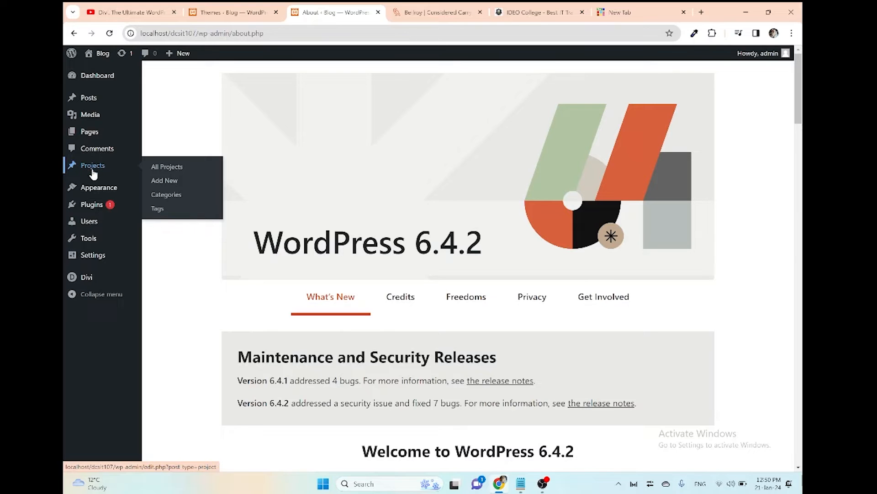
mouse_move(91, 136)
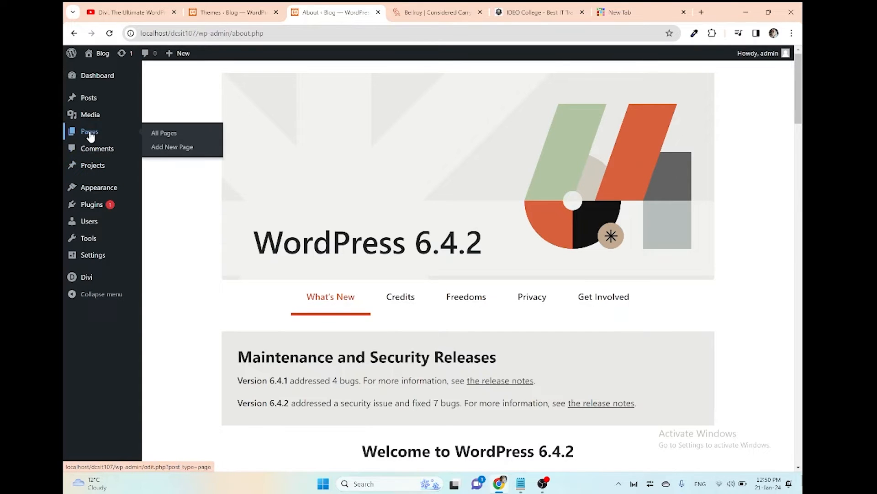
left_click(159, 135)
left_click(402, 9)
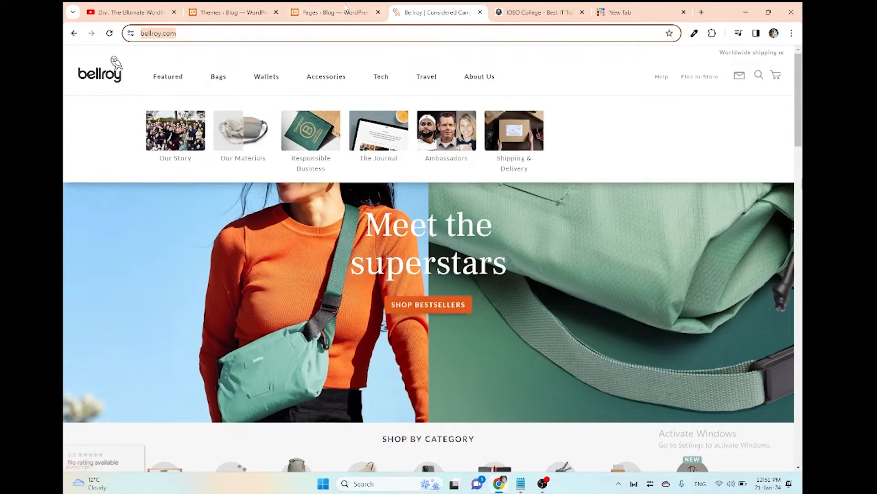
left_click(347, 12)
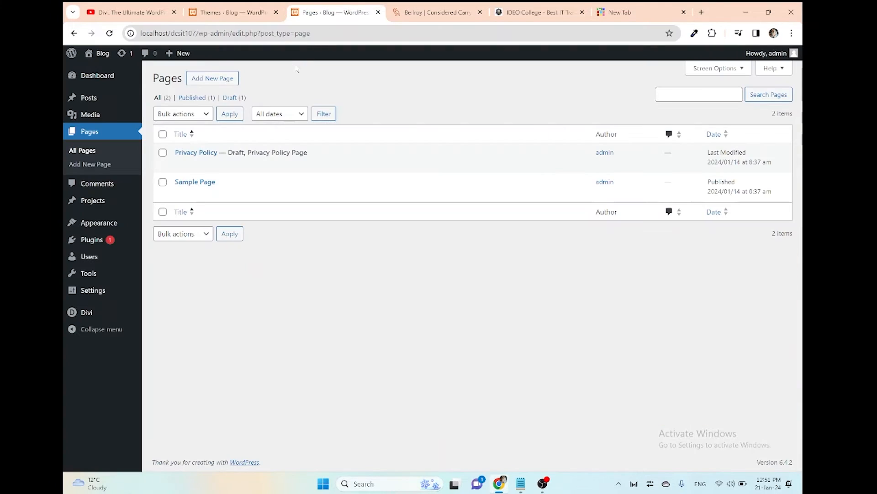
- Create a new page titled "Home (Bellroy)" and start building it in the Divi Builder
left_click(224, 82)
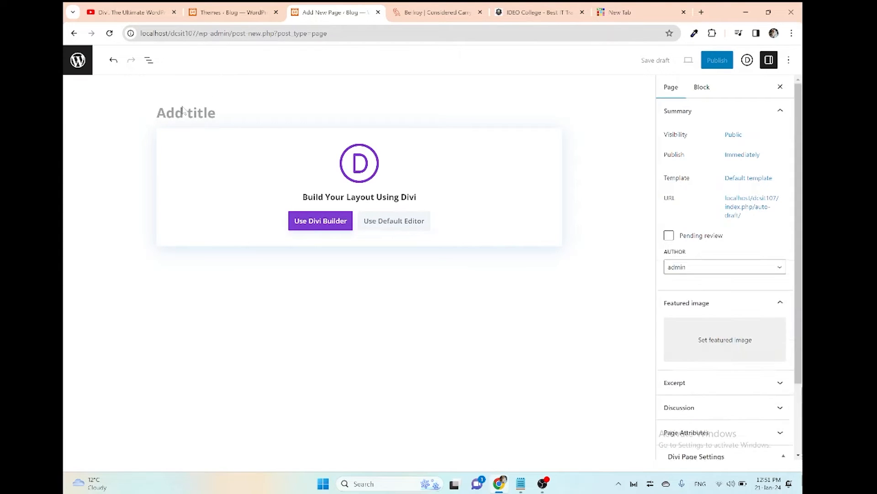
left_click(175, 118)
type("Home ()")
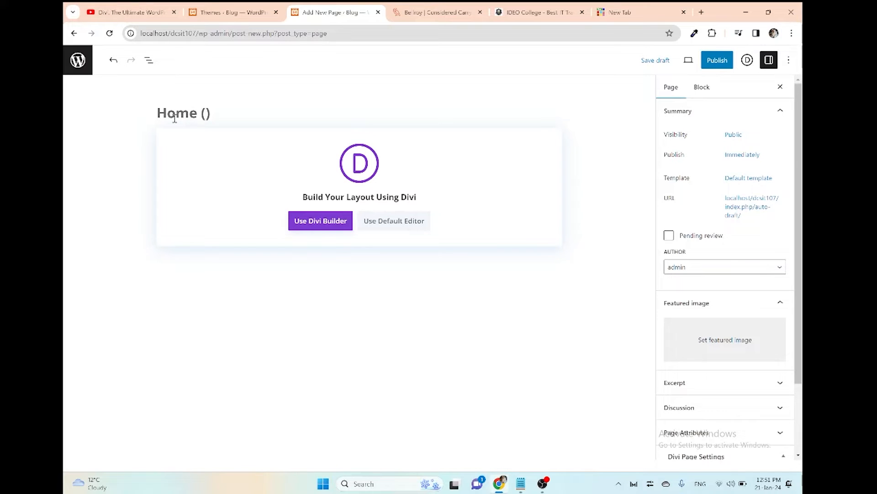
type("Bellroy")
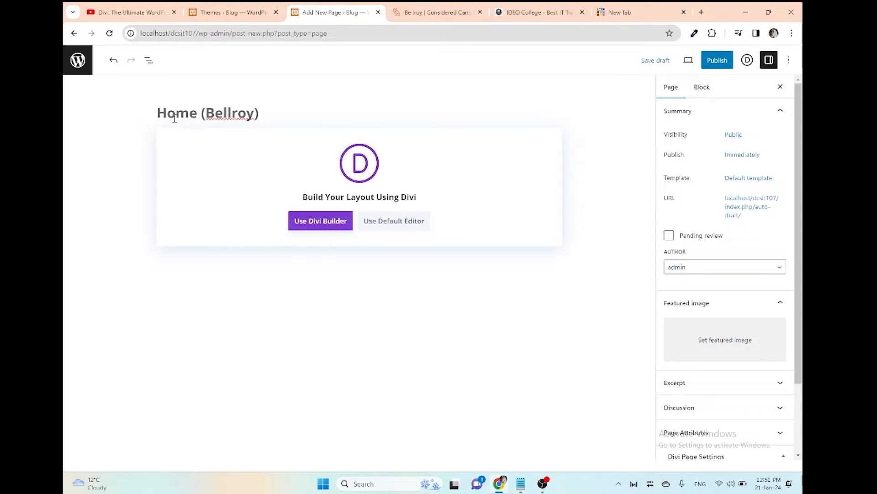
left_click(333, 227)
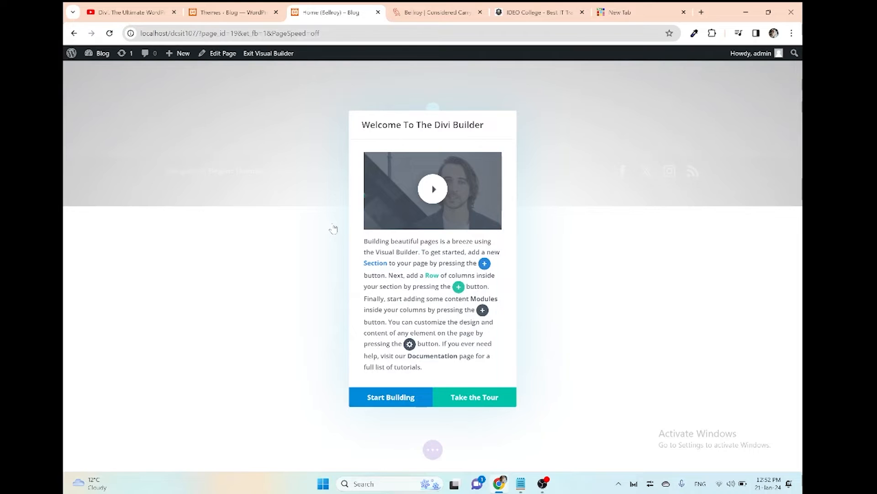
left_click(391, 397)
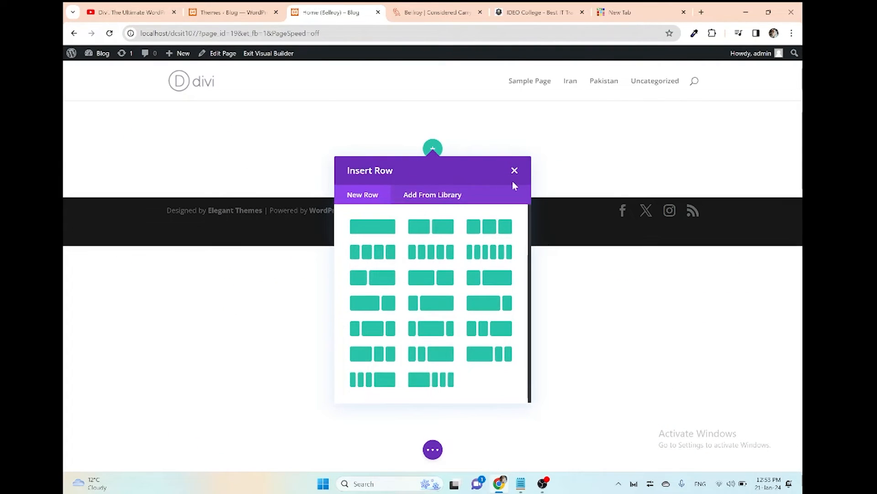
- Insert a row with two equal columns into the page's empty section, using the Bellroy hero banner as reference
left_click(514, 171)
left_click(460, 6)
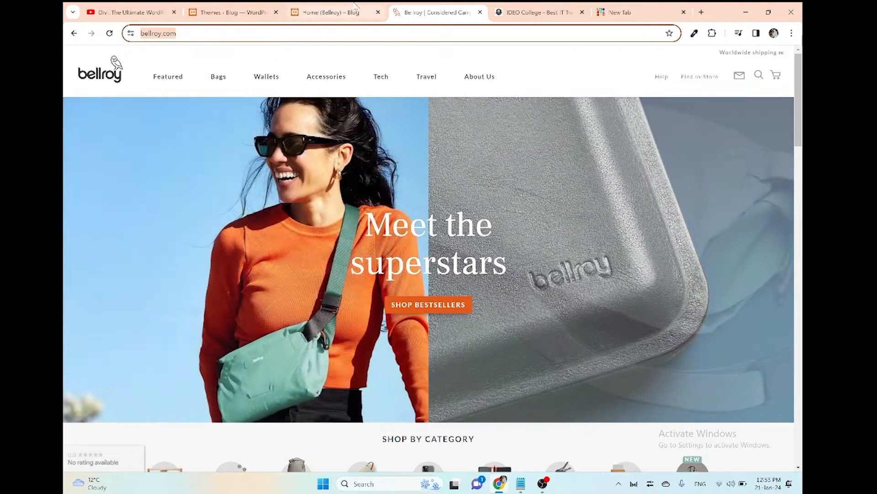
left_click(338, 13)
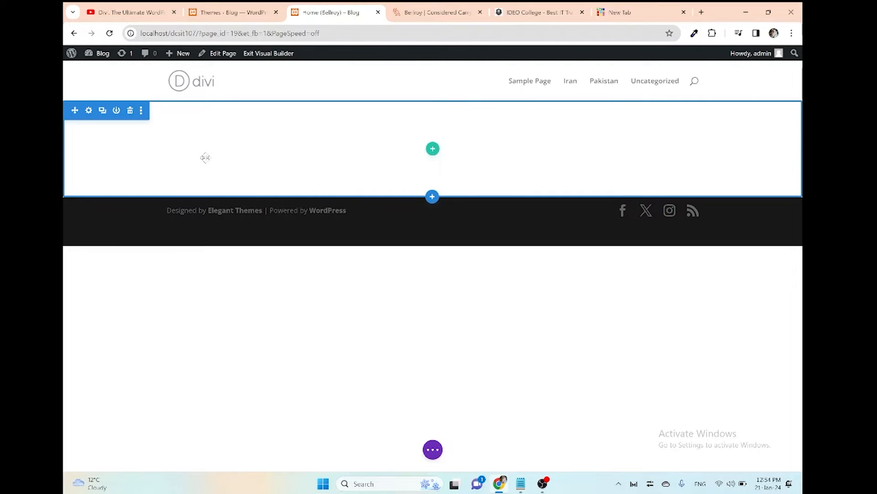
left_click(433, 151)
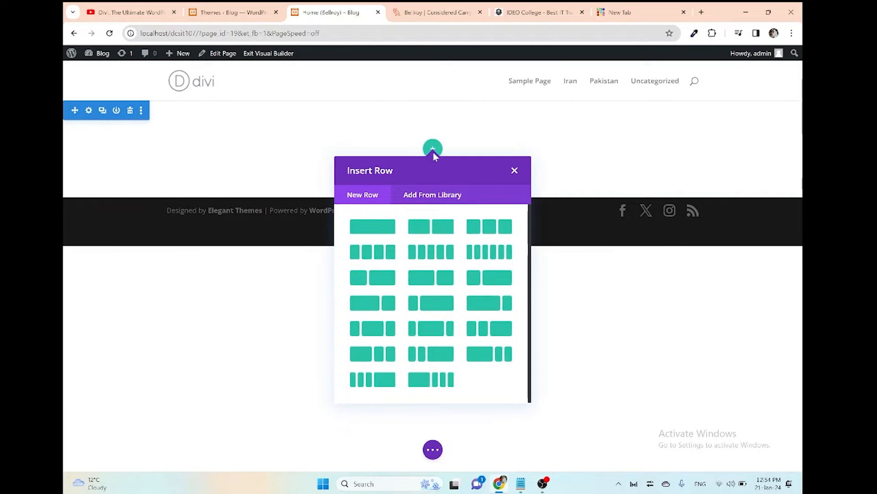
left_click(435, 14)
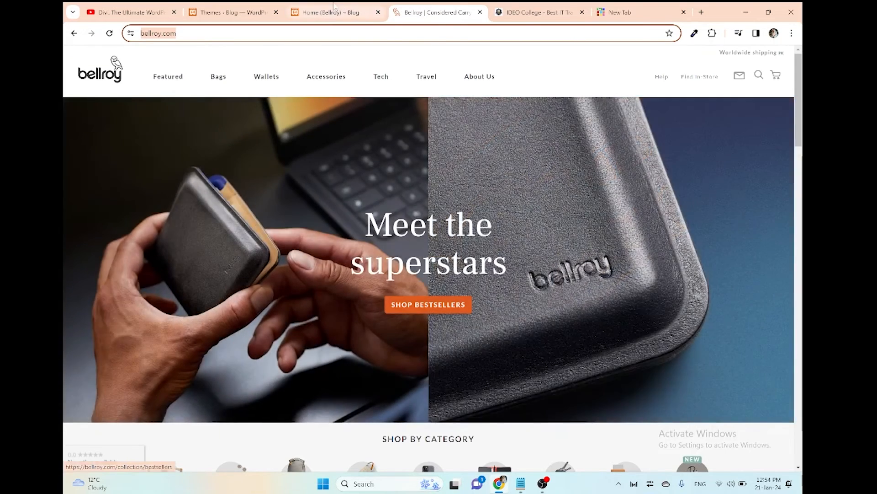
left_click(334, 12)
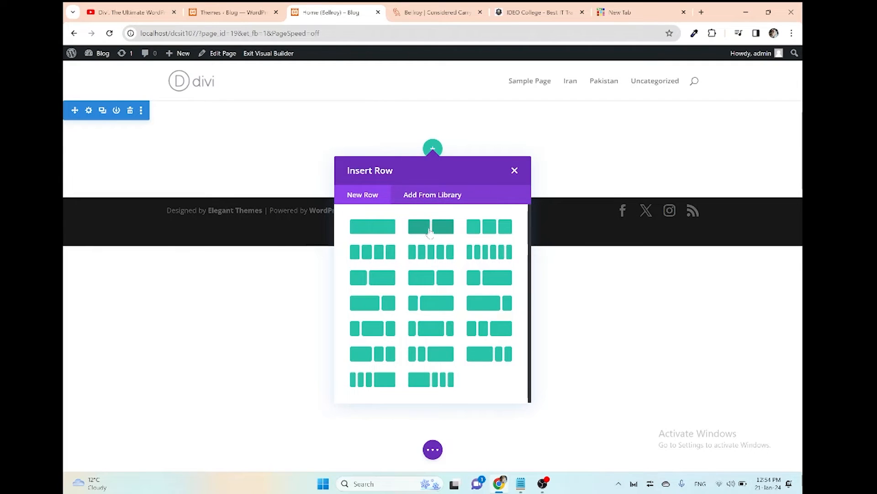
left_click(429, 229)
key("ctrl+Tab")
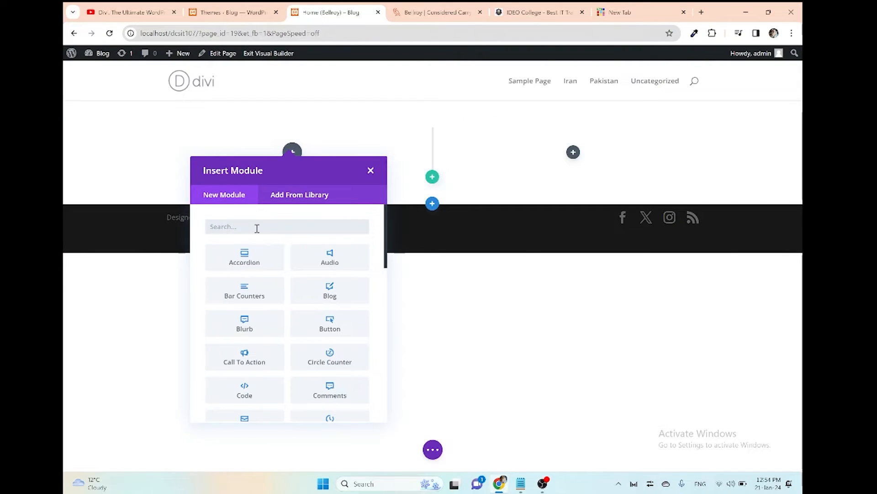
- Add a Slider module with its default content to the first column of the row
type("hea")
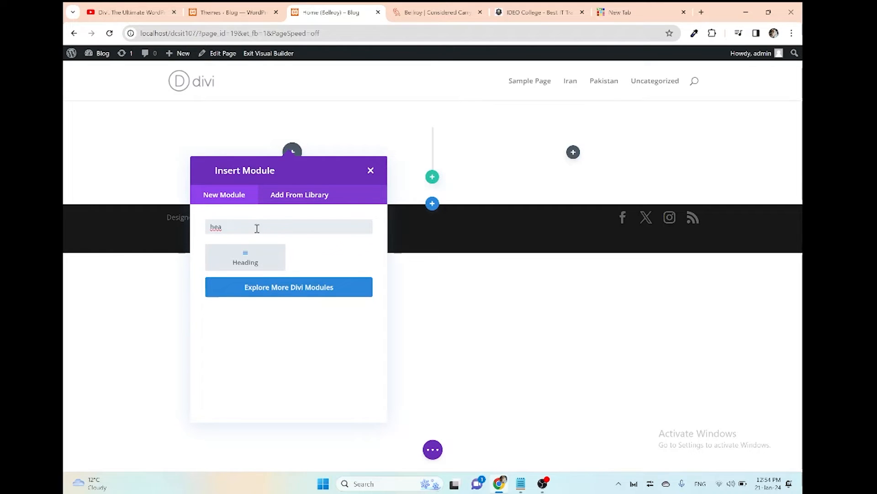
key("BackSpace")
key("BackSpace")
key("BackSpace")
type("slid")
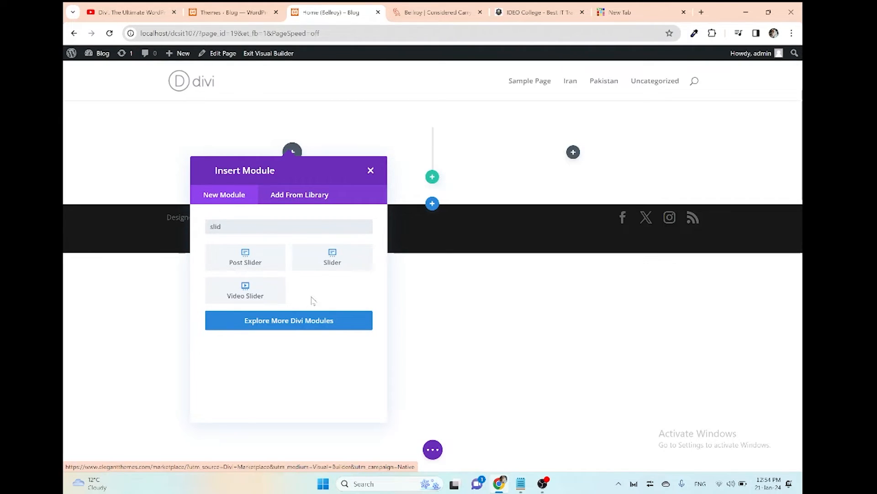
left_click(342, 257)
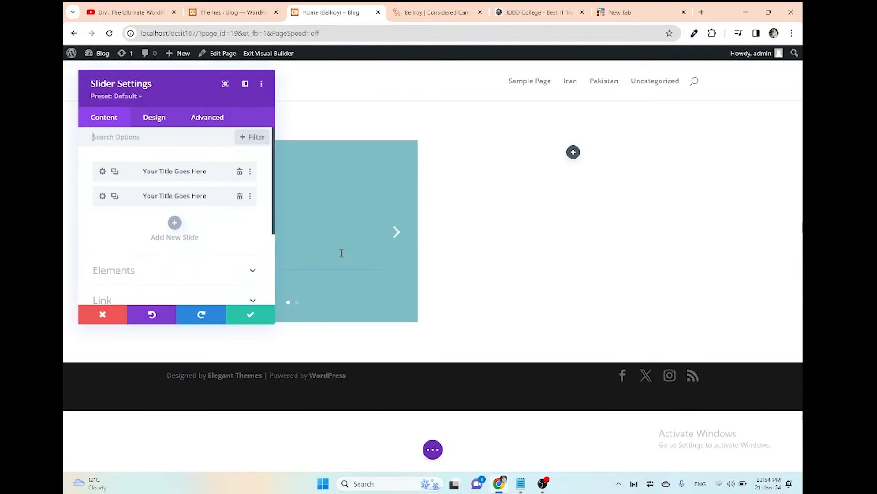
left_click(235, 314)
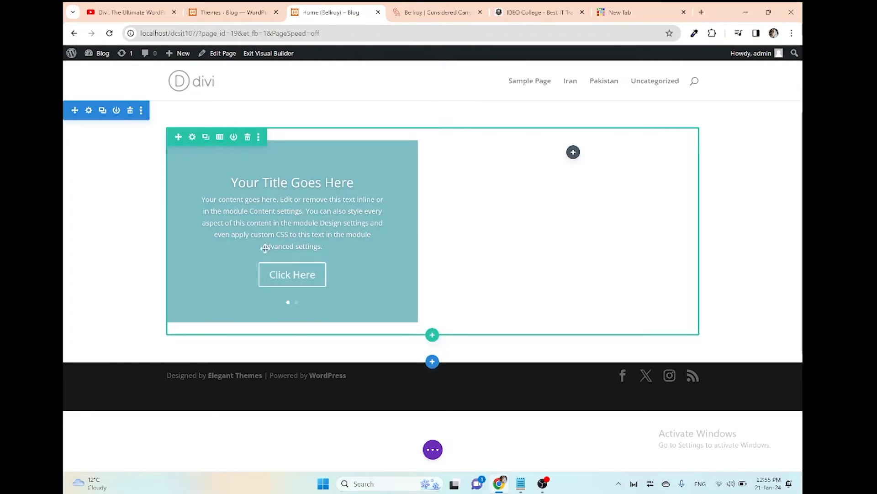
left_click(292, 202)
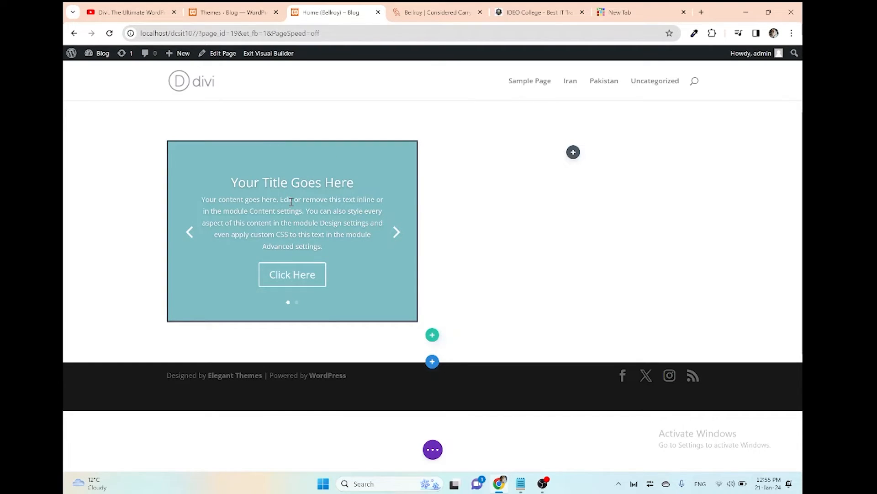
key("ctrl+a")
key("BackSpace")
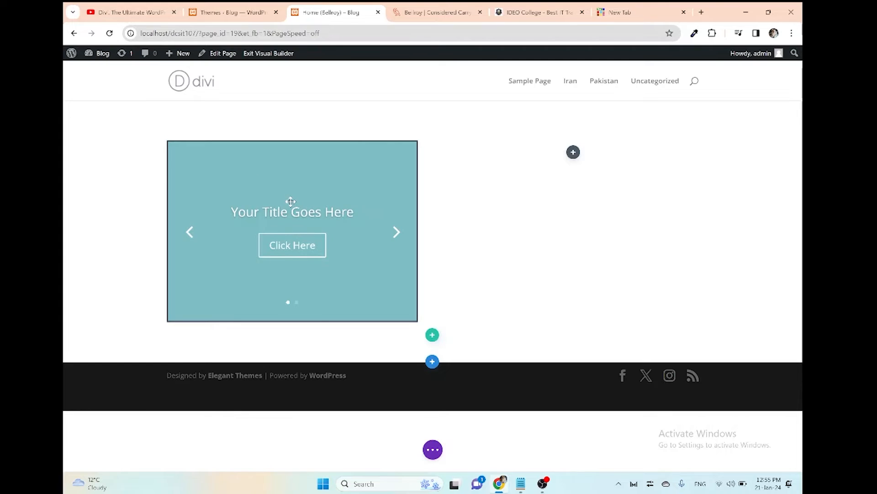
key("ctrl+z")
- Delete all the placeholder body text from the slider's first slide
left_click(308, 212)
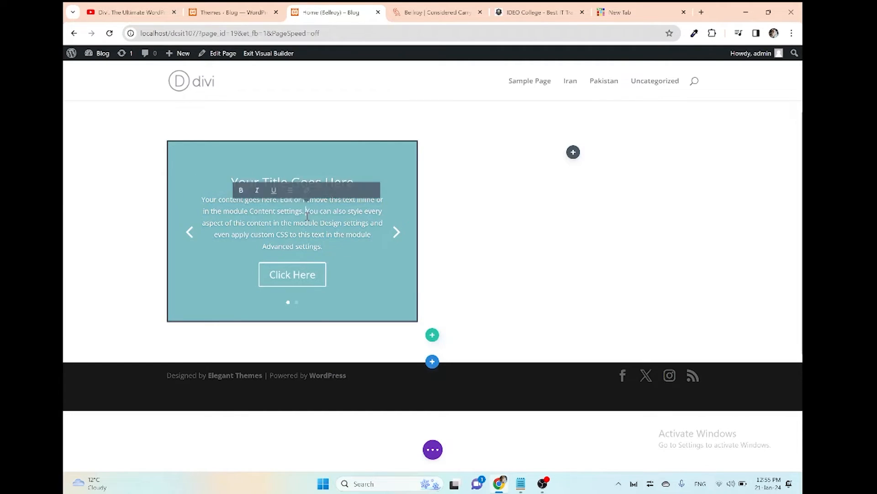
left_click(325, 249)
key("BackSpace")
key("BackSpace")
key("BackSpace")
key("BackSpace")
key("BackSpace")
key("BackSpace")
key("BackSpace")
key("BackSpace")
key("BackSpace")
key("BackSpace")
key("BackSpace")
key("BackSpace")
key("BackSpace")
key("BackSpace")
key("BackSpace")
key("BackSpace")
key("BackSpace")
key("BackSpace")
key("BackSpace")
key("BackSpace")
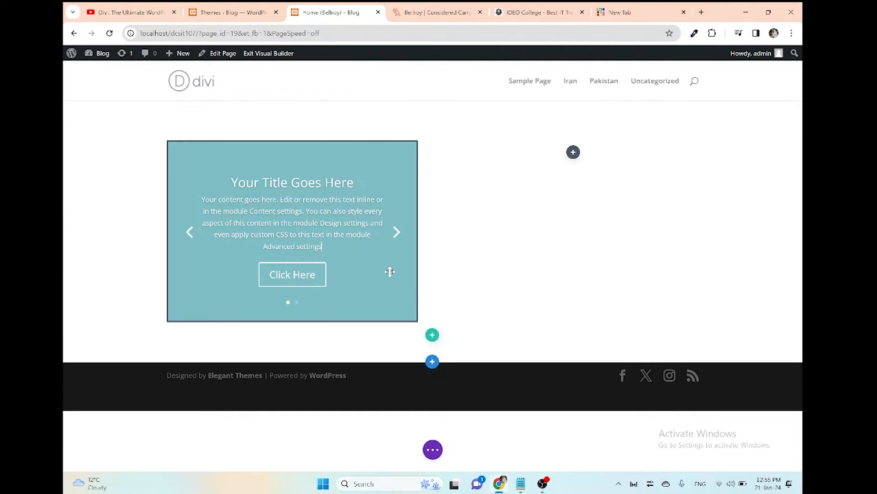
key("BackSpace")
key("BackSpace")
key("BackSpace")
key("BackSpace")
key("BackSpace")
key("BackSpace")
key("BackSpace")
key("BackSpace")
key("BackSpace")
key("BackSpace")
key("BackSpace")
key("BackSpace")
key("BackSpace")
key("BackSpace")
key("BackSpace")
key("BackSpace")
key("BackSpace")
key("BackSpace")
key("BackSpace")
key("BackSpace")
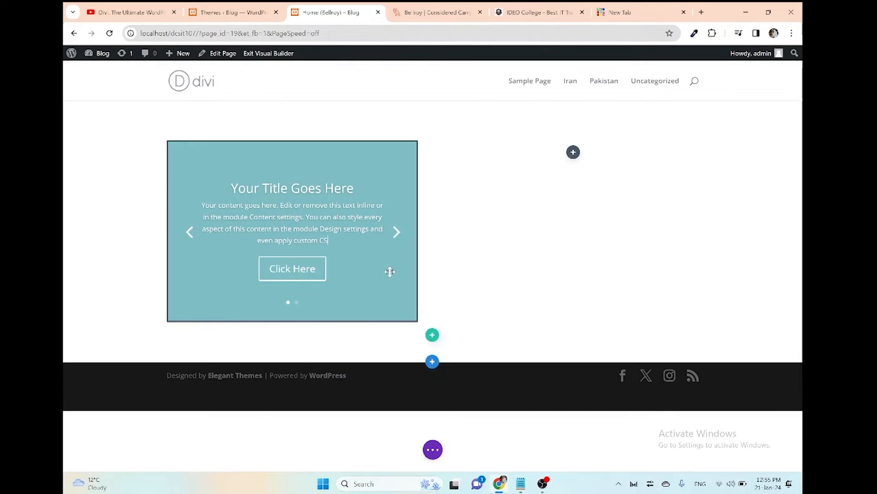
key("shift+Home")
key("shift+Up")
key("shift+Up")
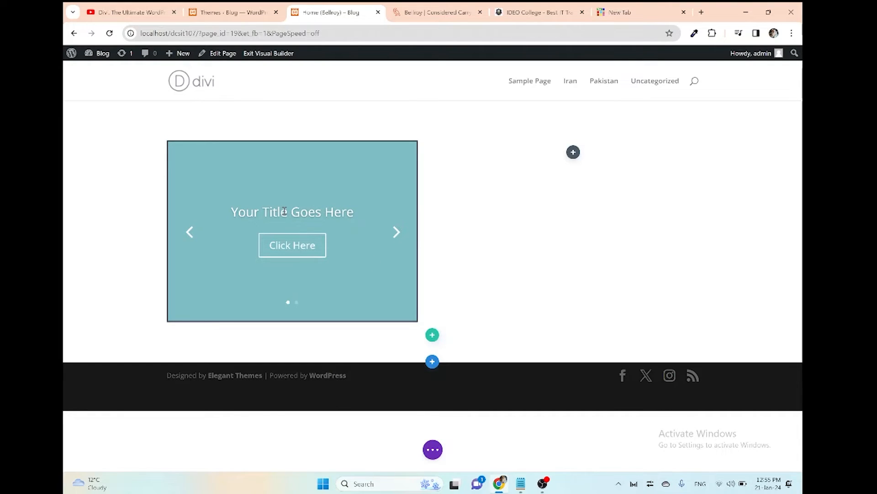
- Replace the first slide's title with "my Text" and clear it so the title is empty
key("ctrl+a")
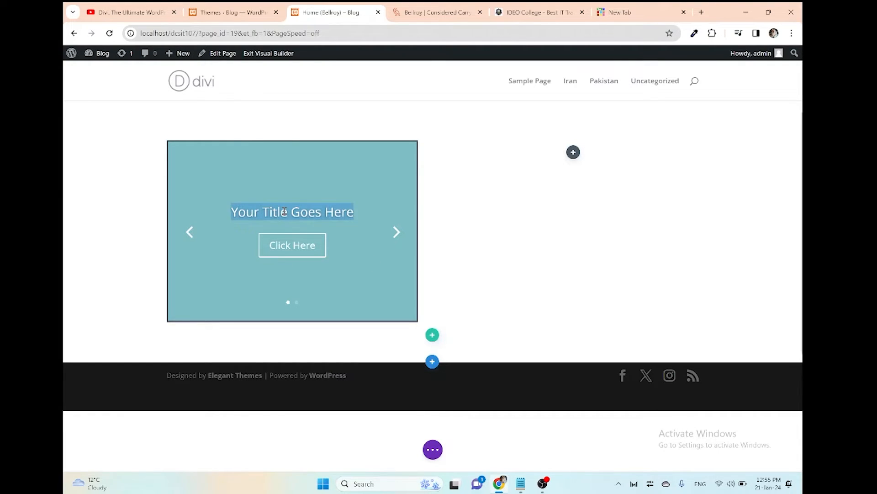
key("BackSpace")
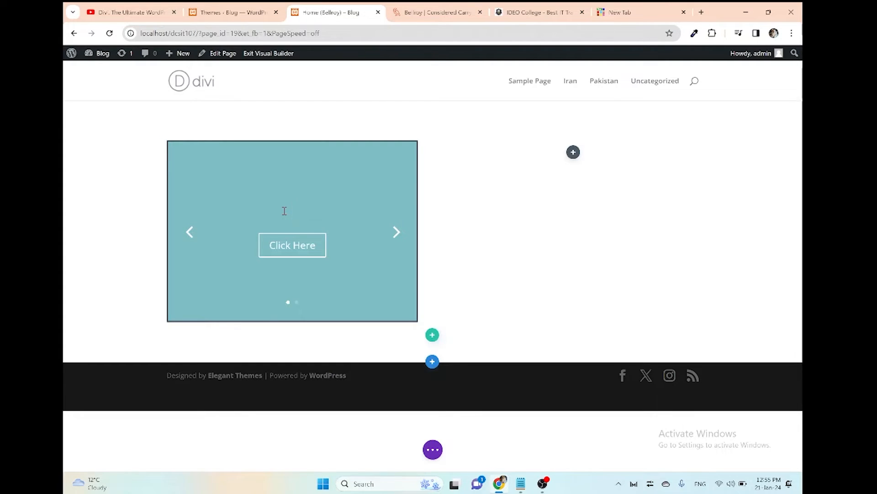
key("ctrl+z")
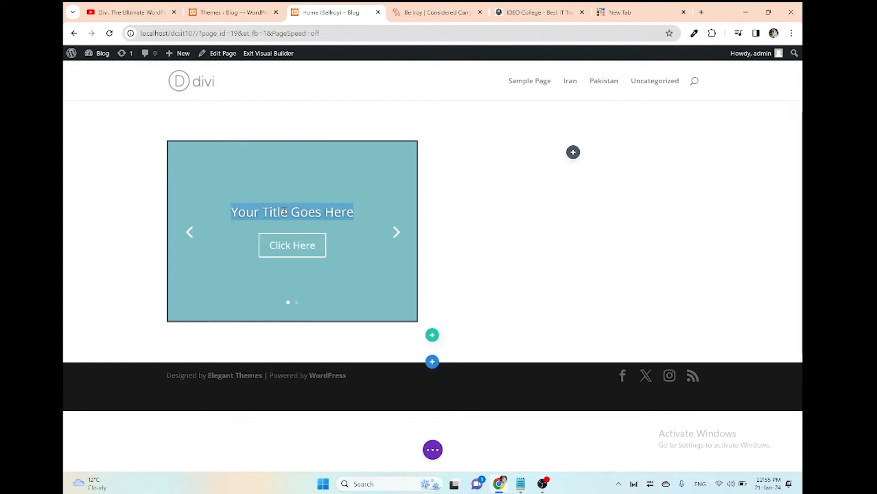
type("my ")
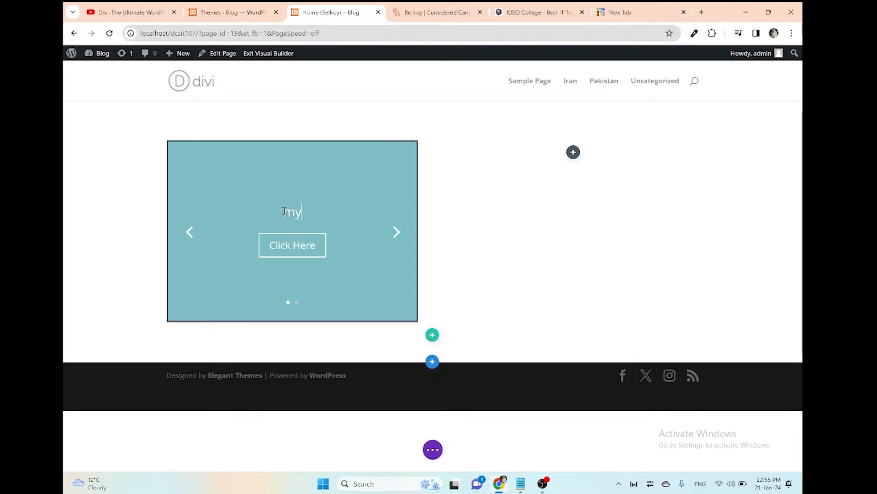
type("Text")
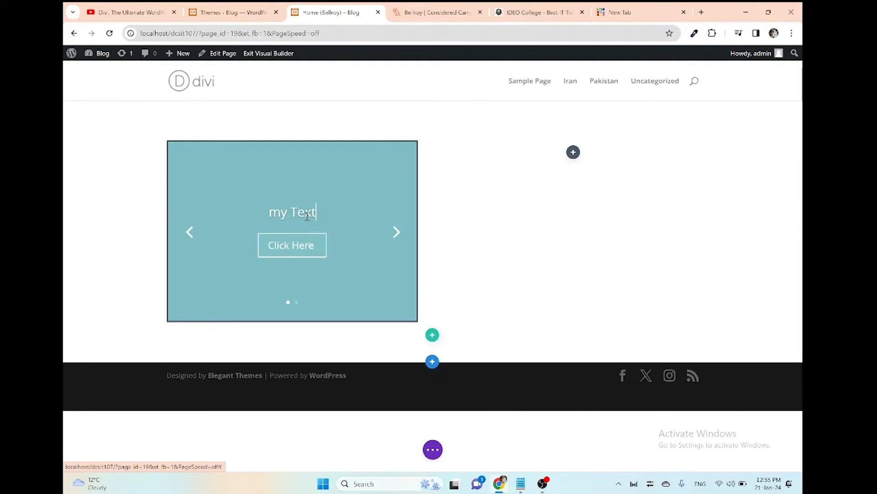
key("ctrl+a")
key("BackSpace")
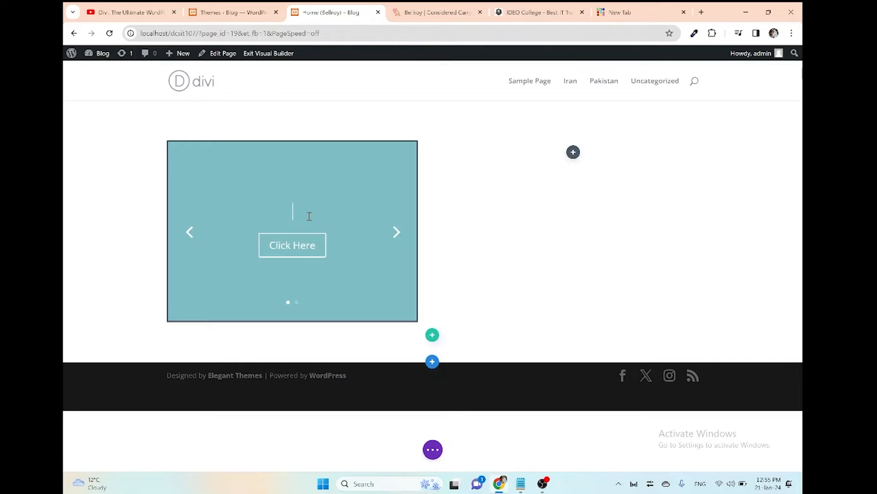
- Clear the first slide's button text in its settings and save the slider
left_click(292, 247)
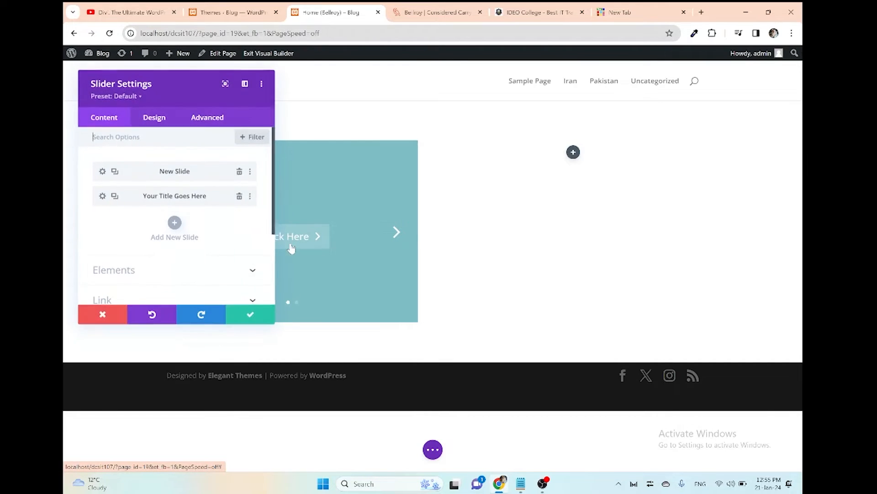
left_click(102, 172)
scroll(138, 233, "down", 1)
triple_click(137, 233)
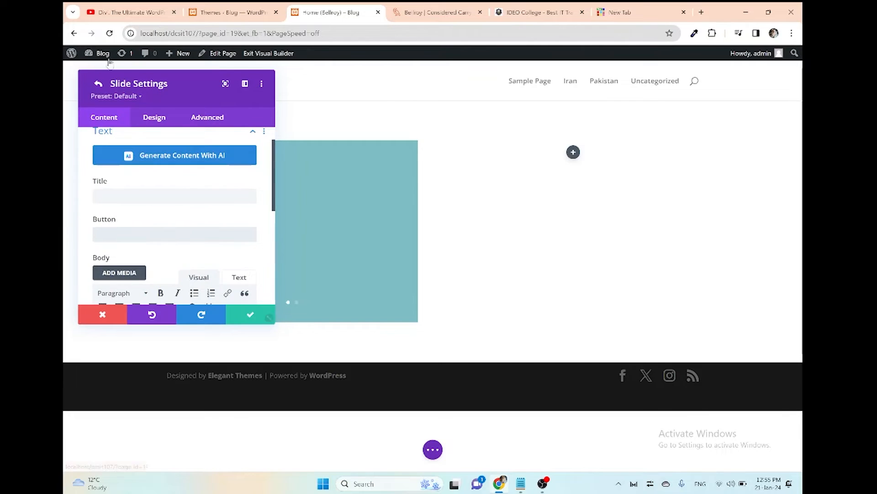
left_click_drag(279, 87, 520, 98)
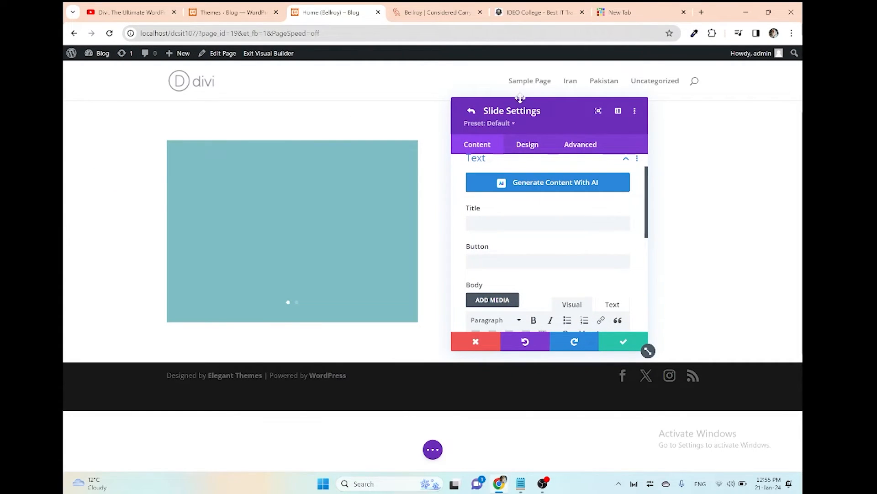
left_click(614, 348)
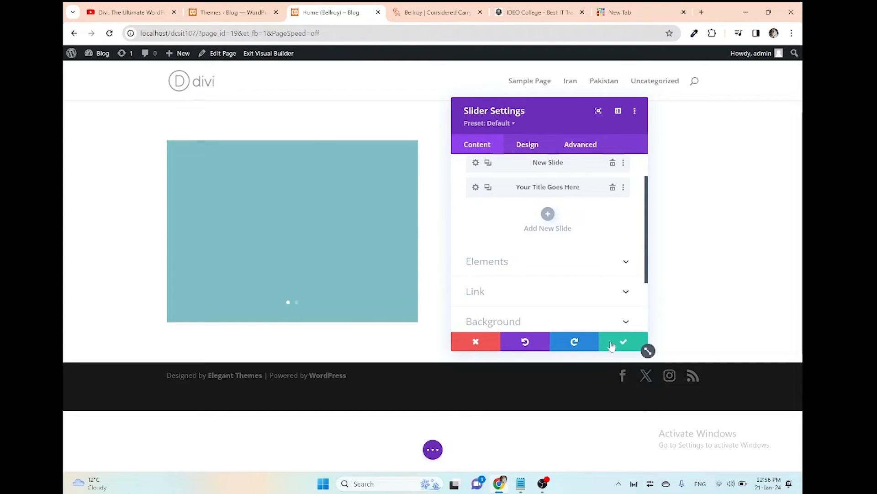
left_click(612, 346)
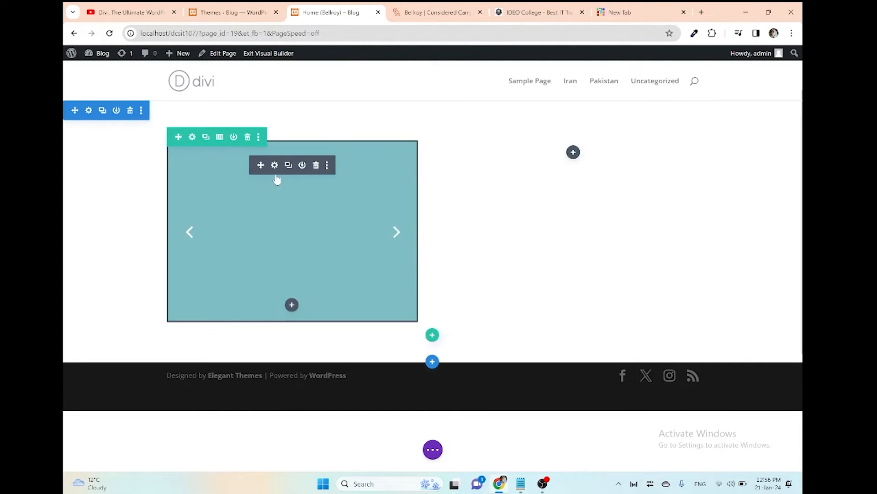
- Add a third slide with the default title, text and button to the slider
left_click(275, 166)
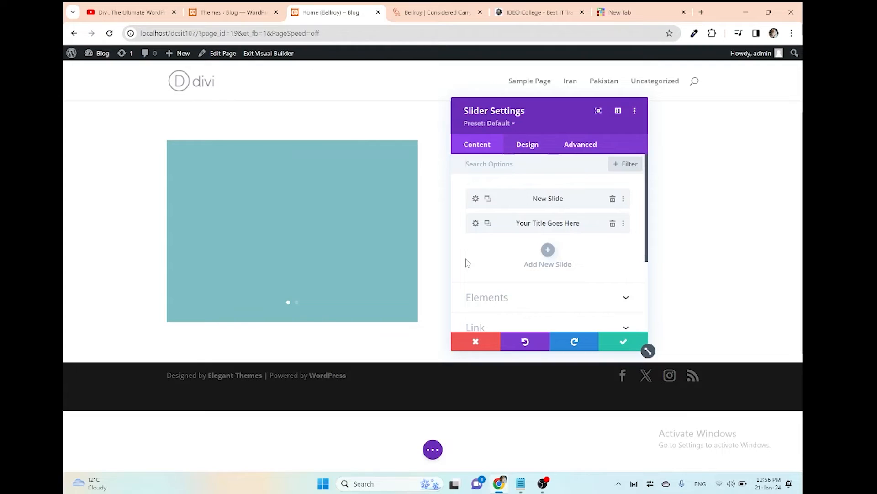
left_click(548, 251)
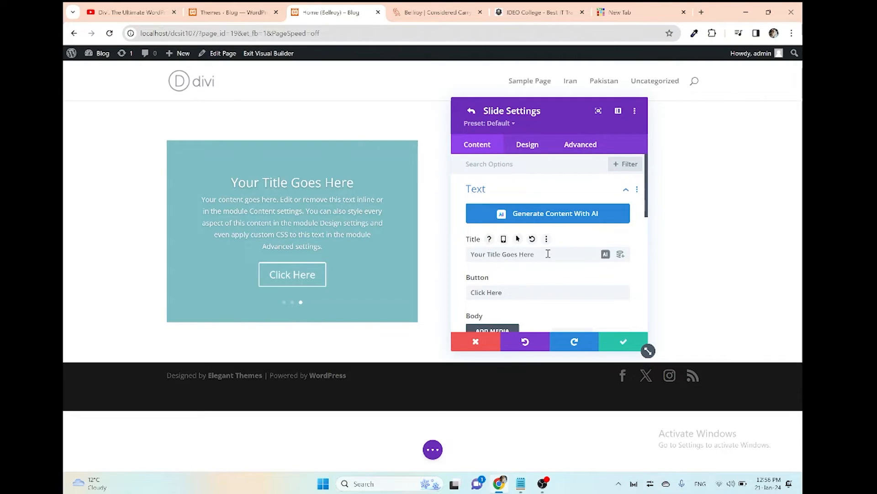
key("Return")
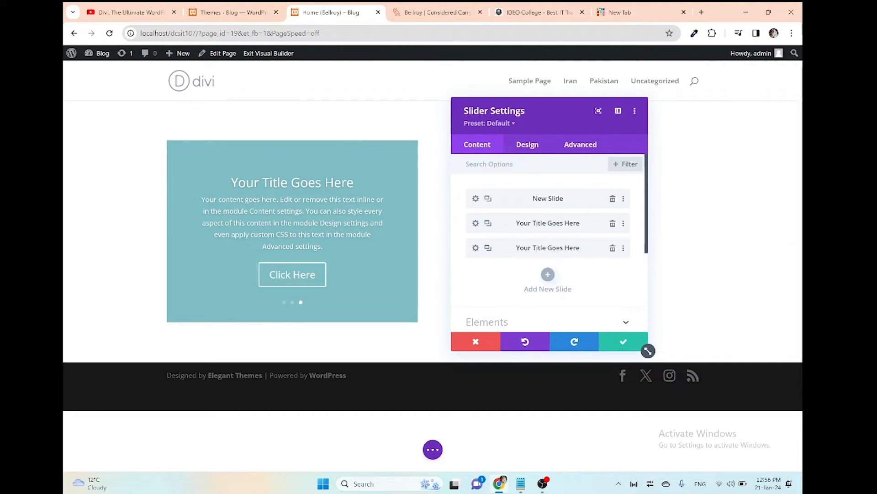
- Open the settings of the slider's first slide and remove the stray bullet from its body text
left_click(476, 199)
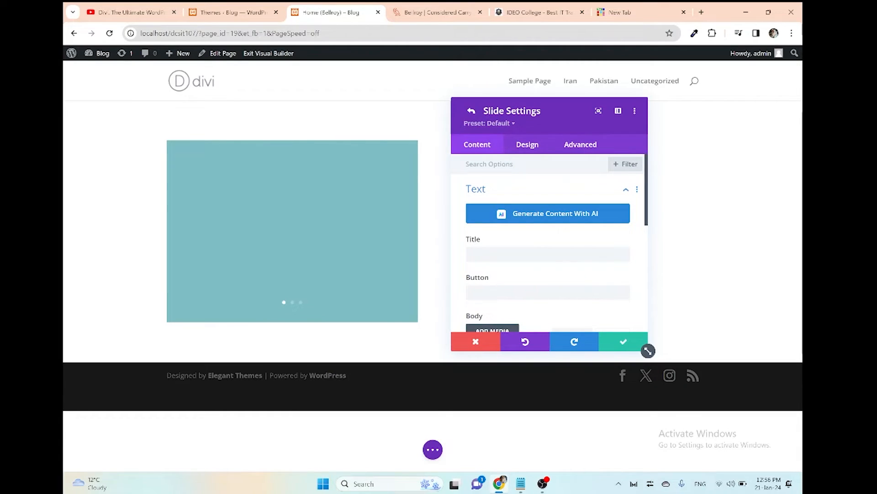
scroll(549, 243, "down", 2)
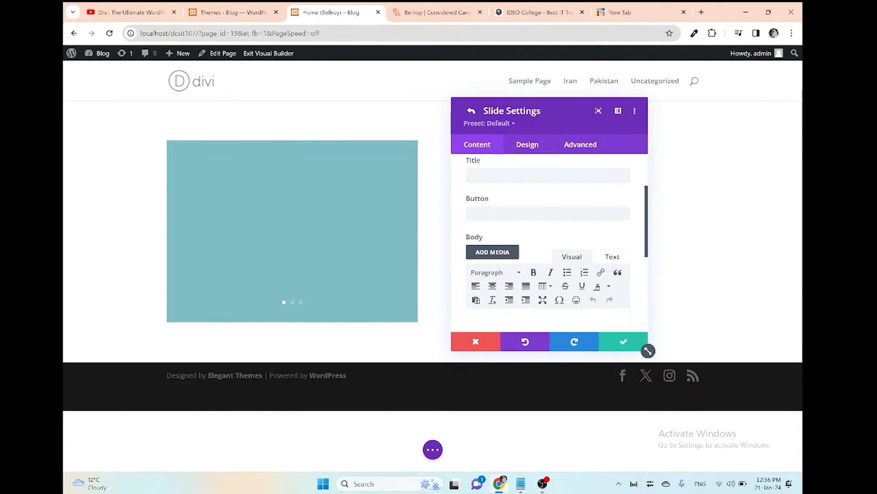
left_click(576, 300)
scroll(548, 242, "down", 2)
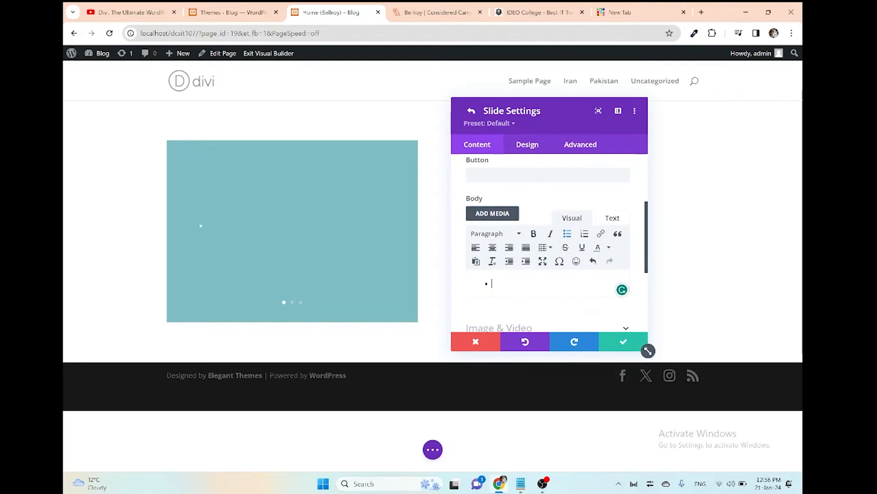
key("BackSpace")
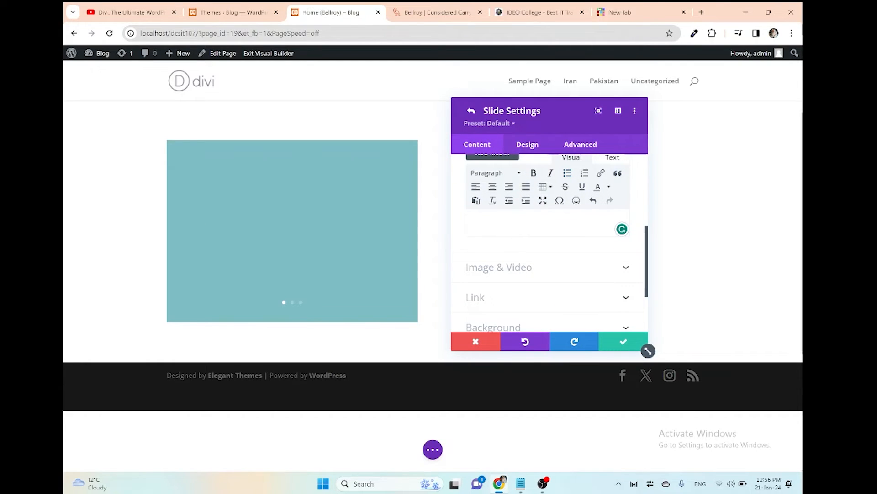
scroll(549, 242, "down", 1)
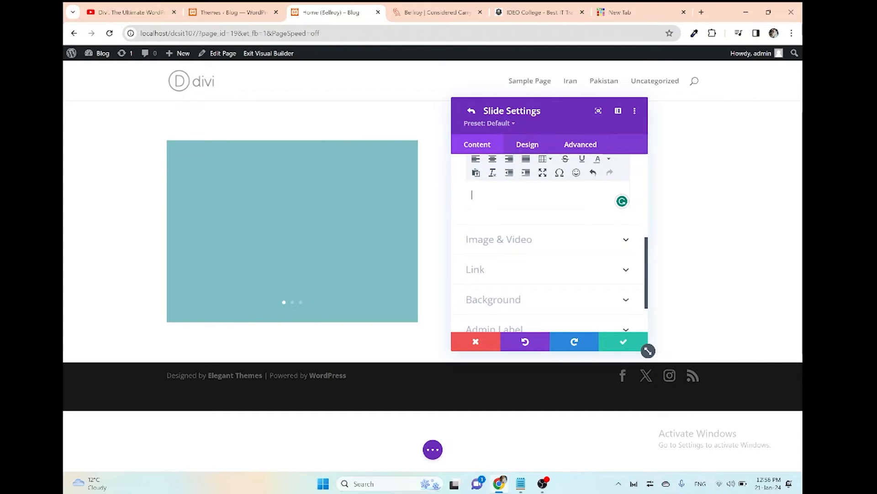
- Try the media library photo 65aaf3ec81898.jpg as the first slide's image and undo it
left_click(499, 239)
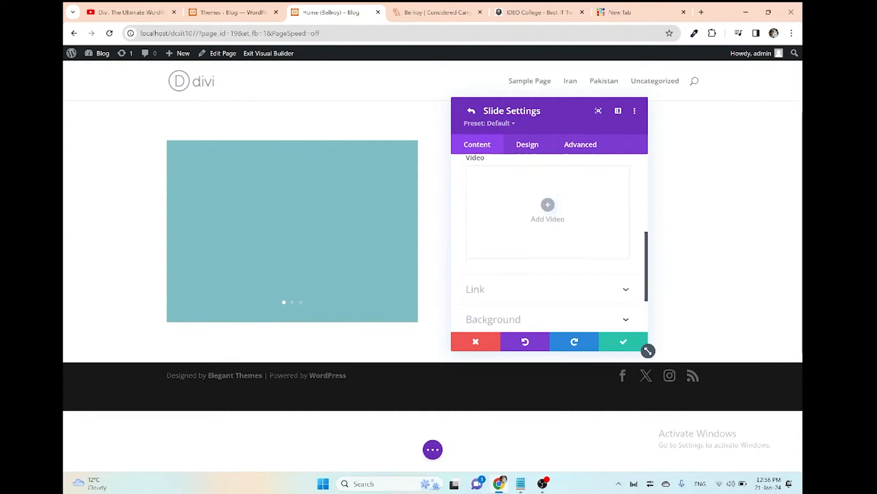
left_click(548, 236)
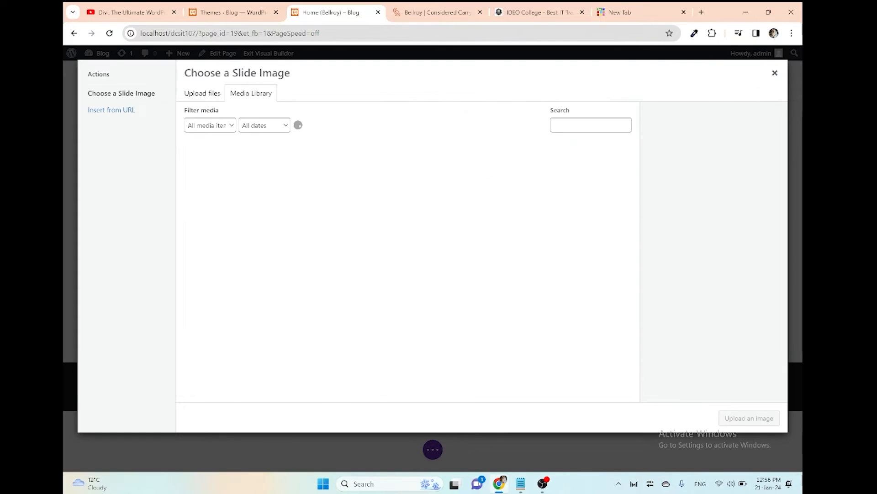
left_click(218, 177)
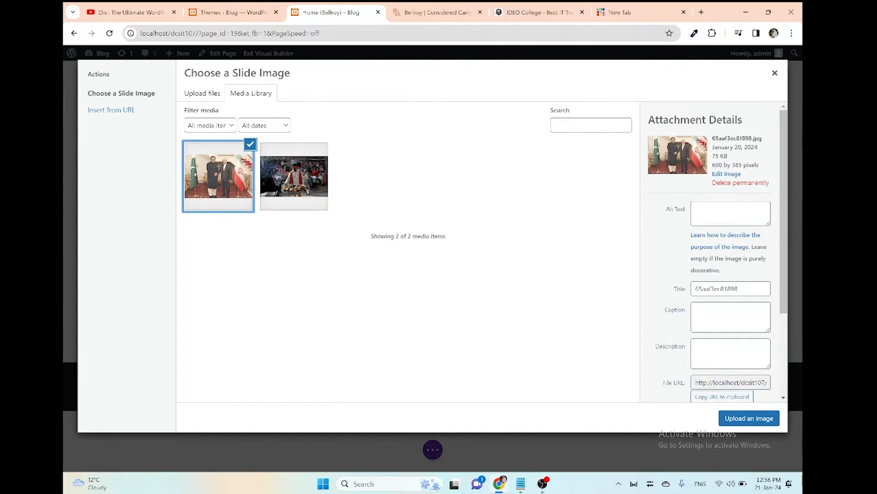
left_click(749, 418)
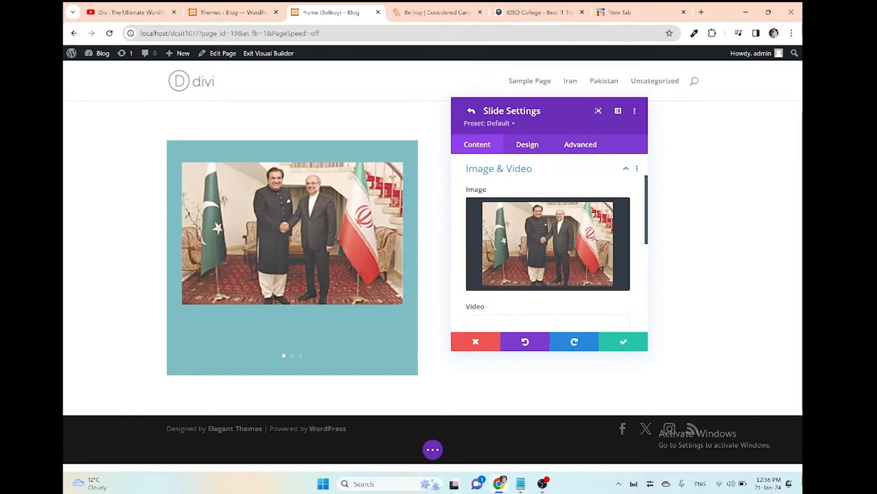
left_click(530, 341)
- Remove the background color from the slider's first slide
scroll(532, 247, "down", 5)
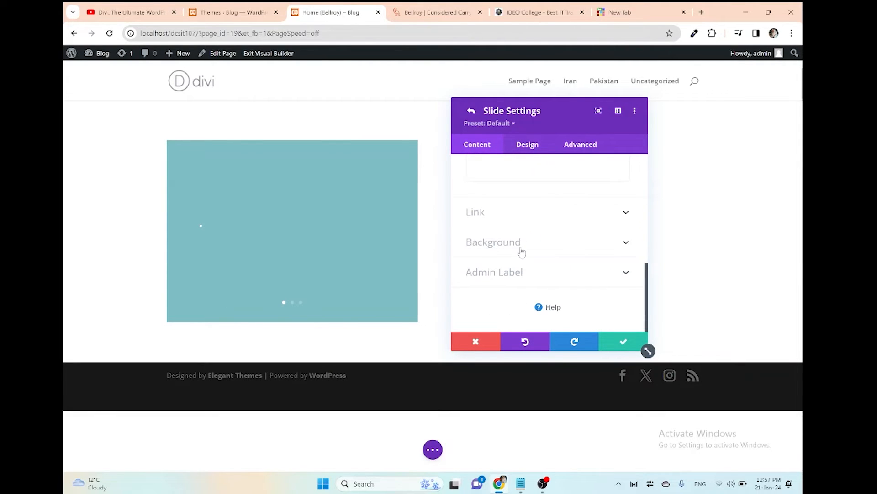
left_click(523, 251)
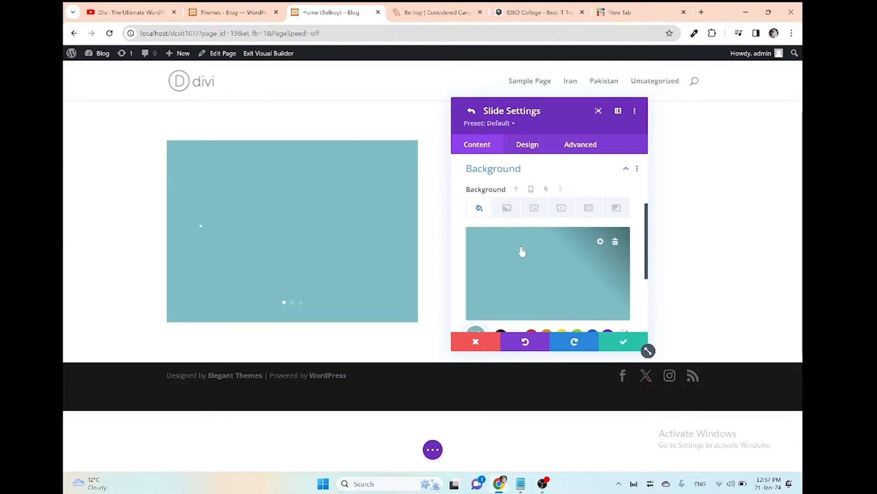
left_click(616, 242)
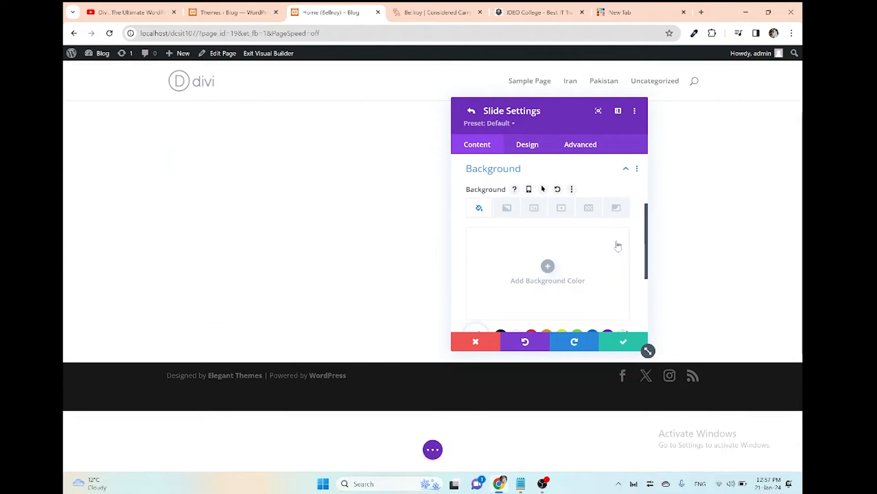
- Try the default background gradient on the first slide and delete it again
left_click(510, 211)
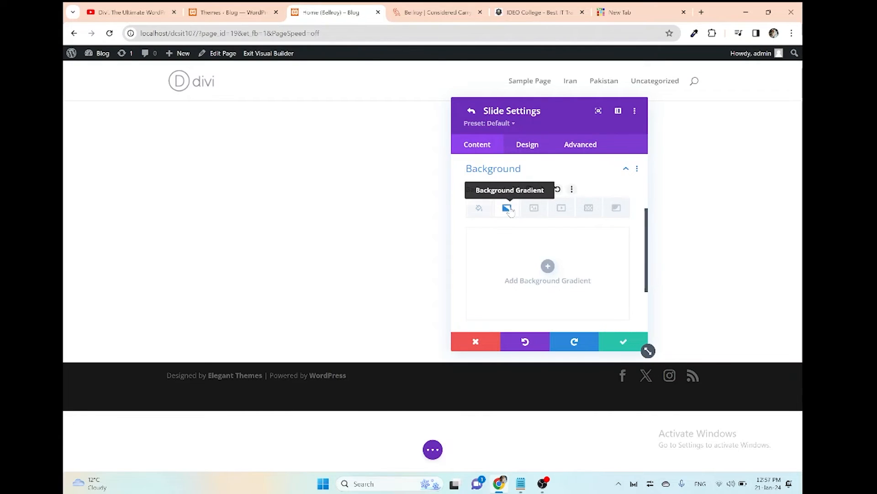
left_click(547, 266)
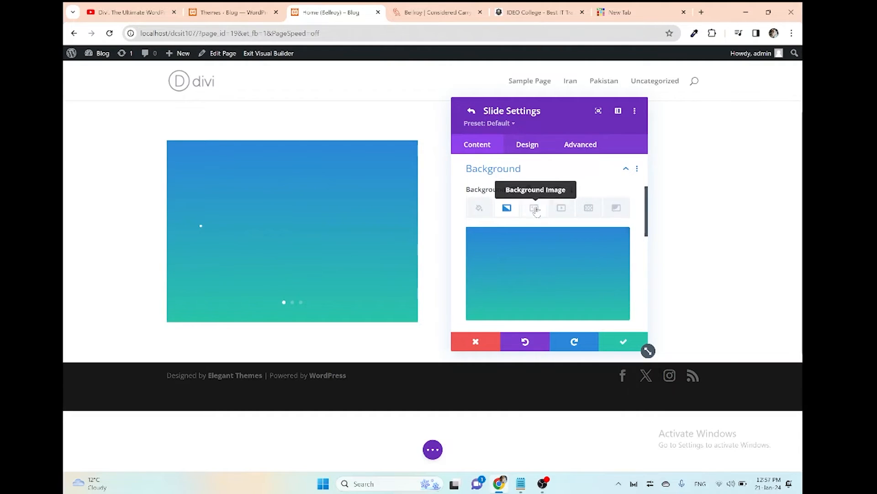
left_click(618, 245)
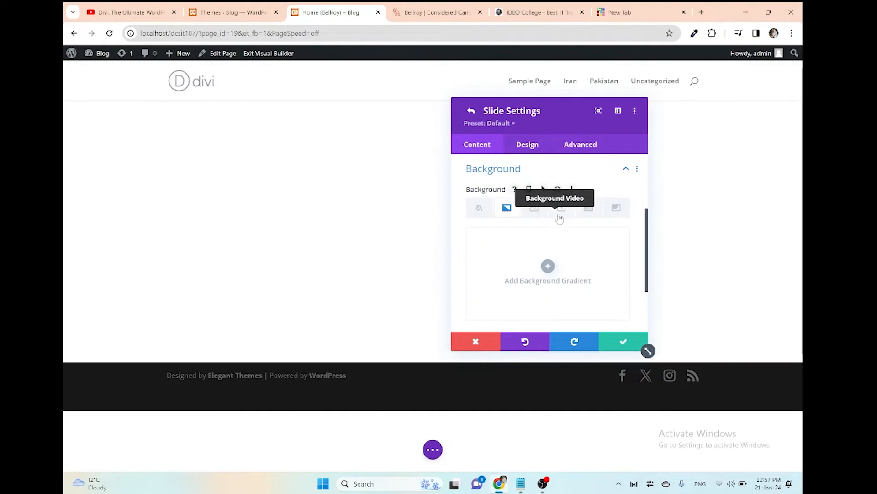
- Set the media library photo 65aaf3ec81898.jpg as the first slide's background image and save the slider
left_click(534, 207)
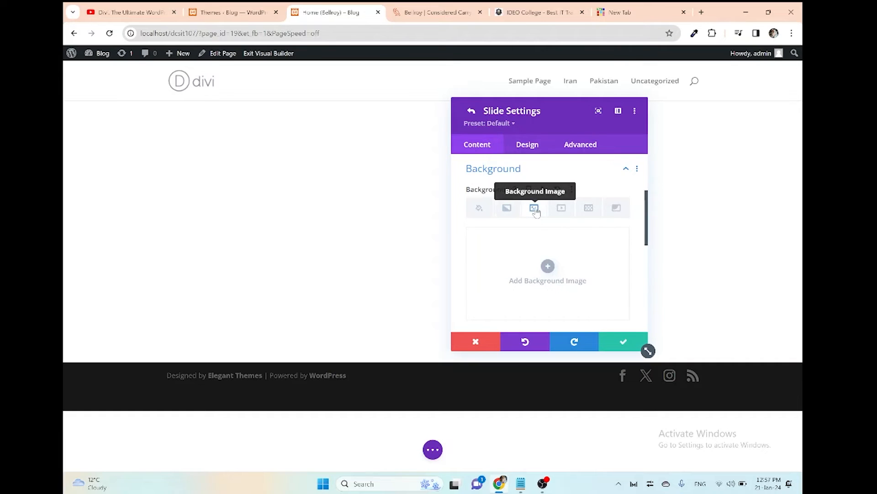
left_click(547, 266)
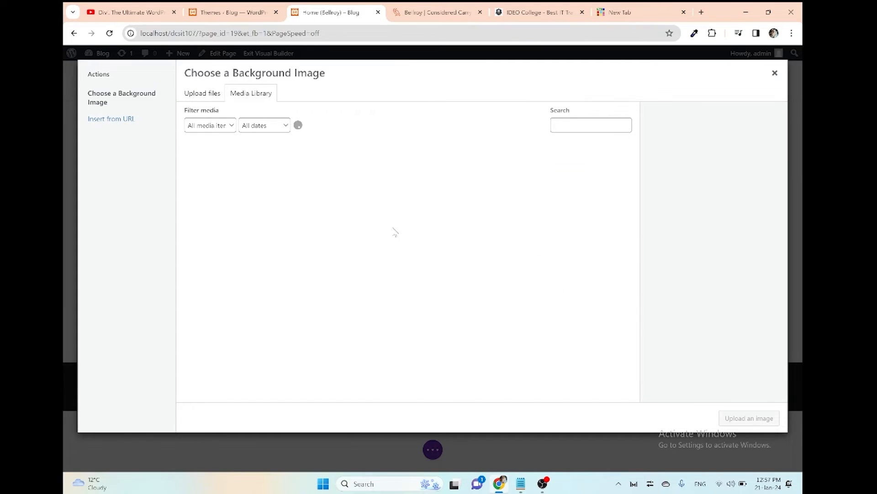
left_click(217, 189)
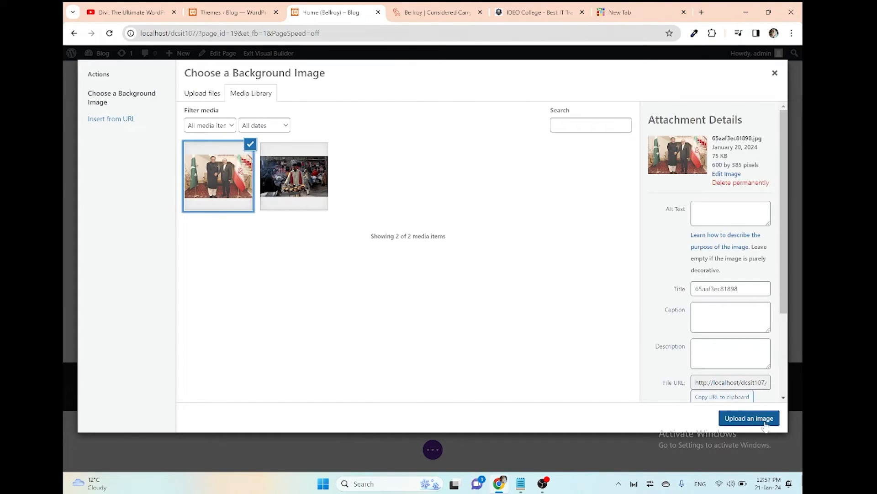
left_click(749, 418)
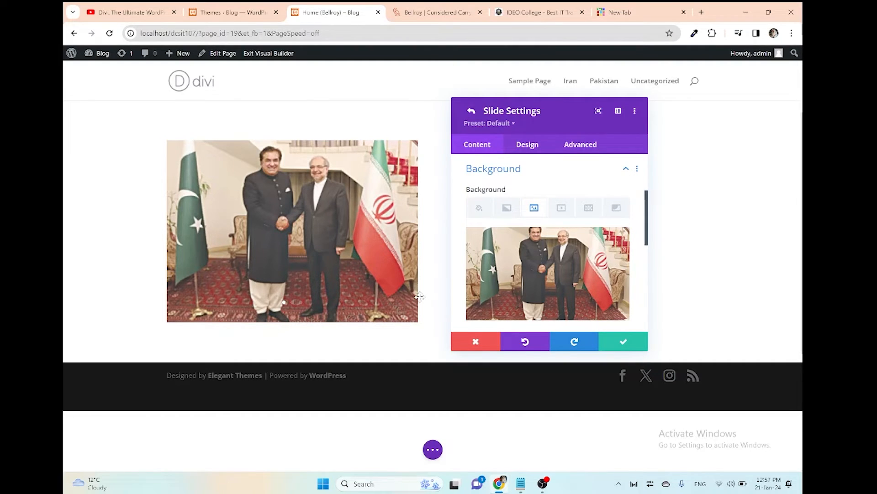
left_click(617, 346)
left_click(617, 346)
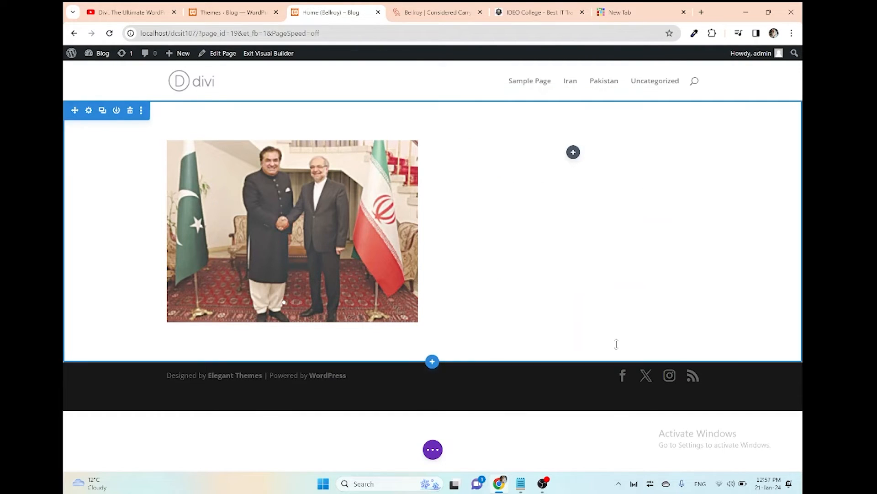
- Try duplicating the slider and moving the copy into the row's empty second column, and undo both changes
left_click(288, 166)
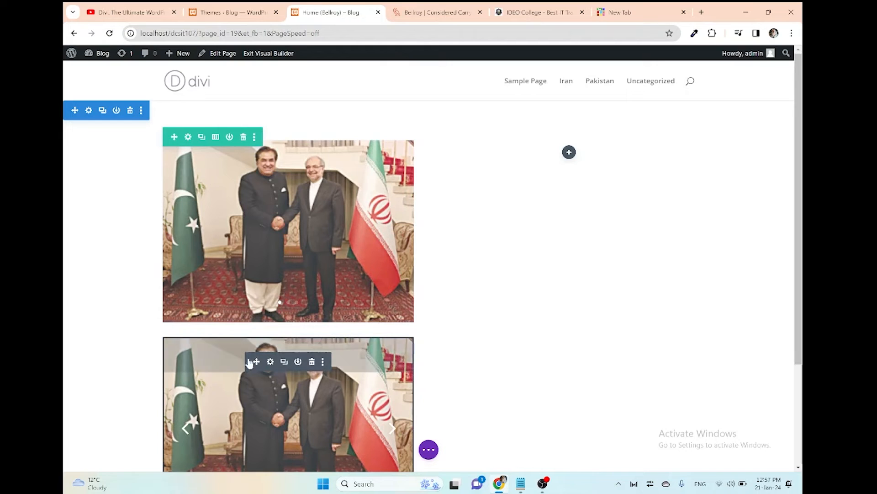
left_click_drag(387, 260, 567, 153)
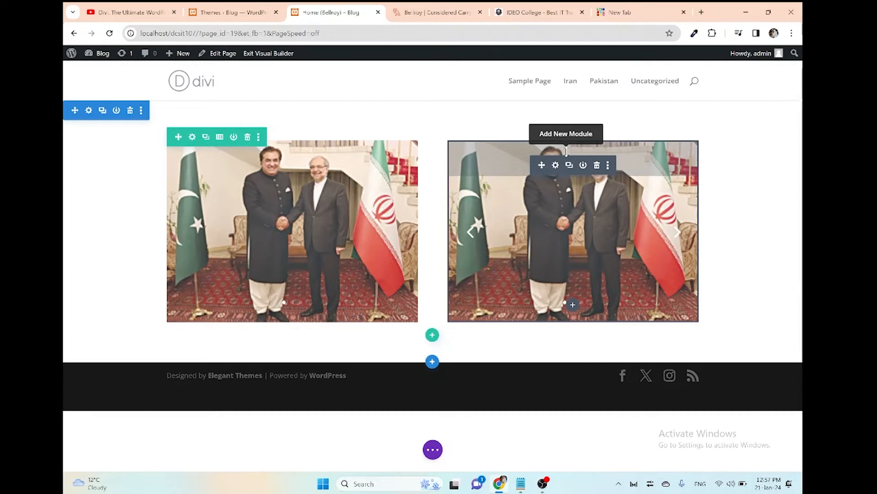
key("ctrl+z")
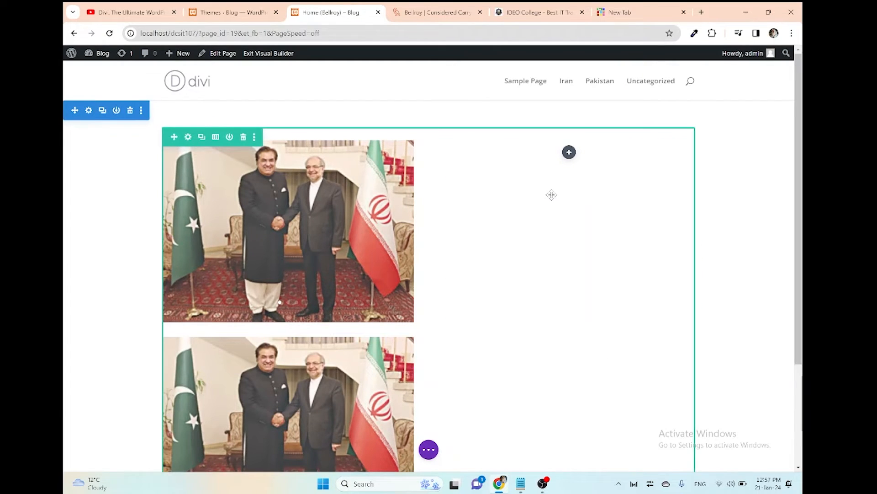
key("ctrl+z")
- Insert a new Slider module with its default slides into the row's second column and save it
left_click(574, 154)
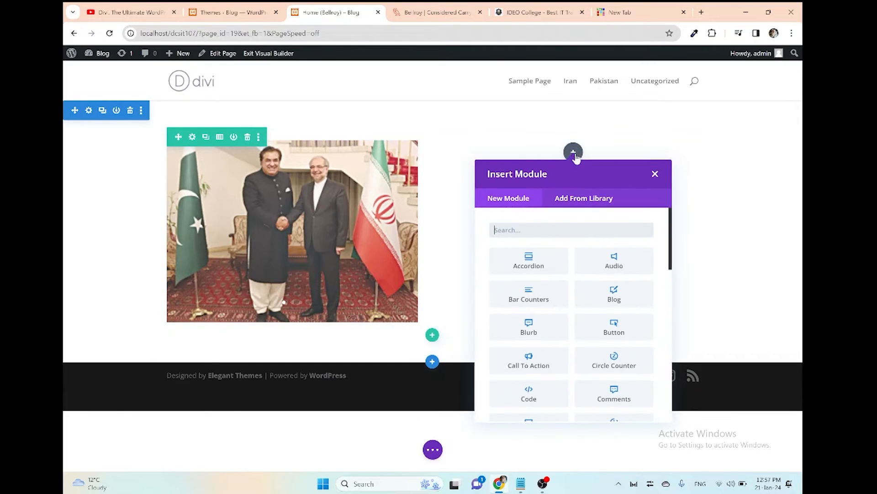
type("slide")
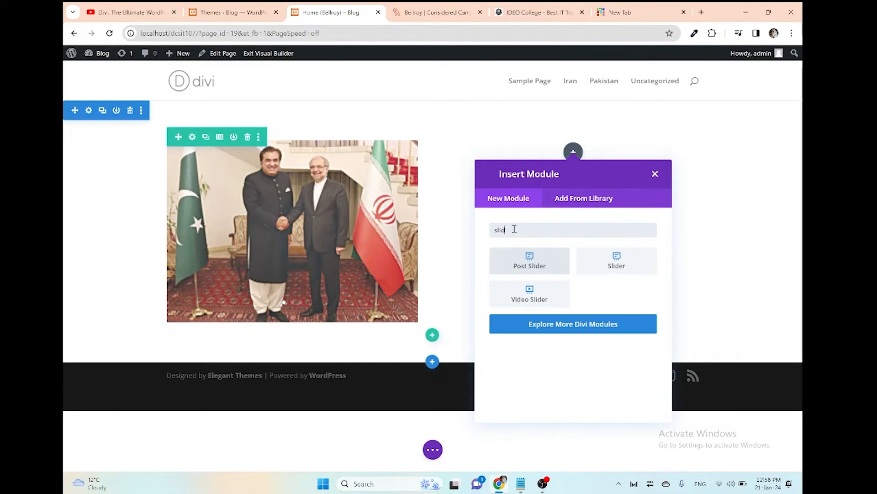
left_click(608, 270)
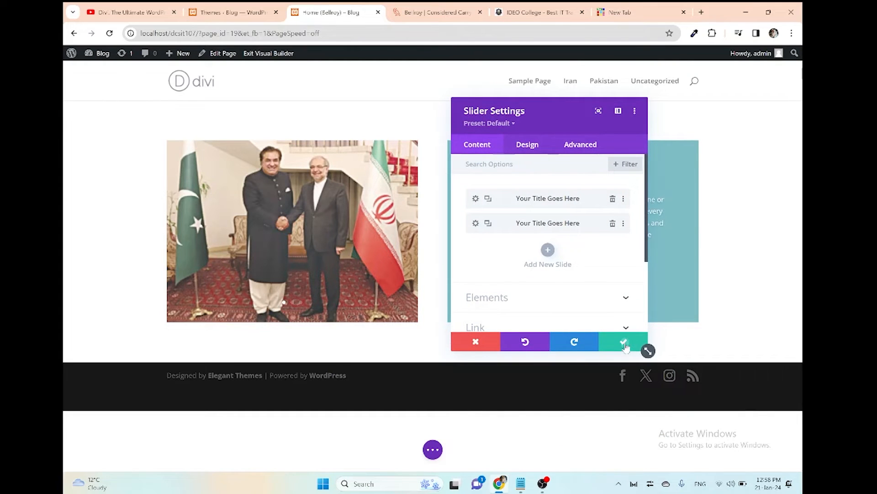
left_click(643, 346)
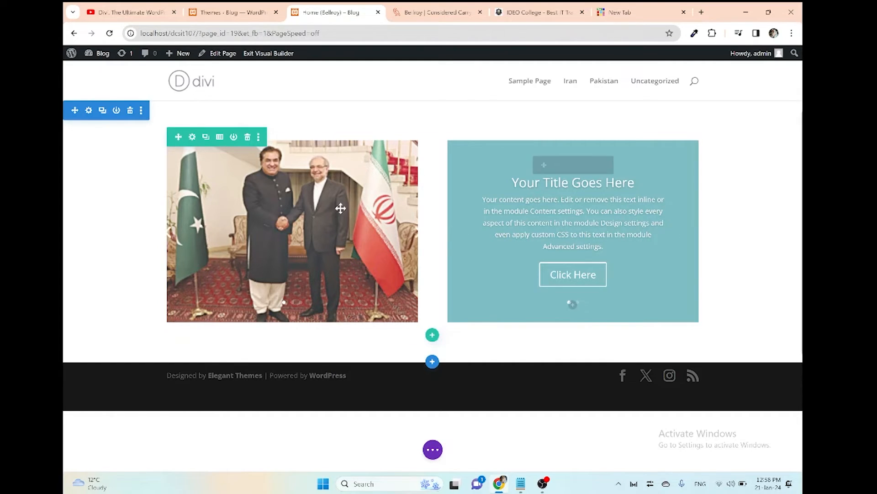
- Clear the button text, title and body text of the second slide in the first column's slider
left_click(274, 165)
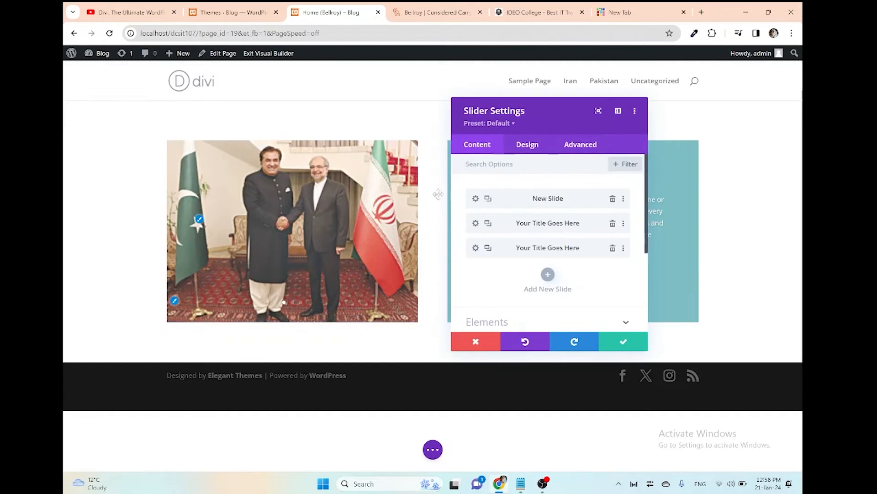
left_click(476, 223)
scroll(506, 244, "down", 2)
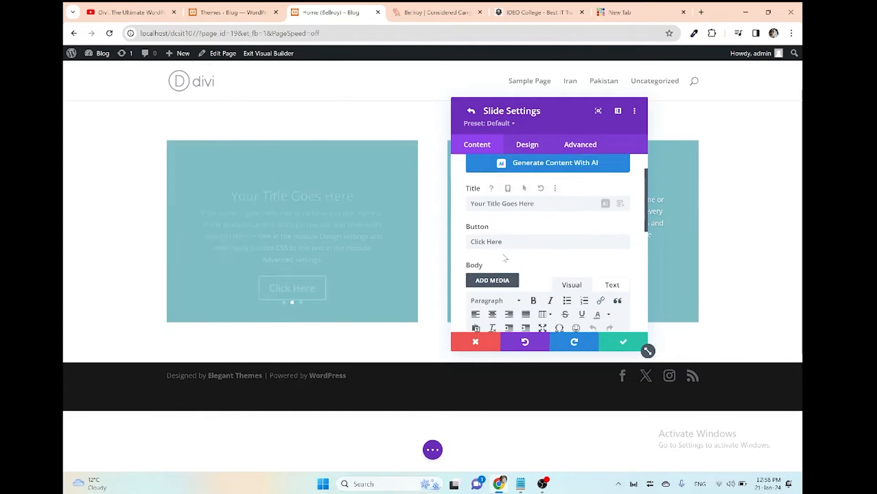
triple_click(471, 234)
key("BackSpace")
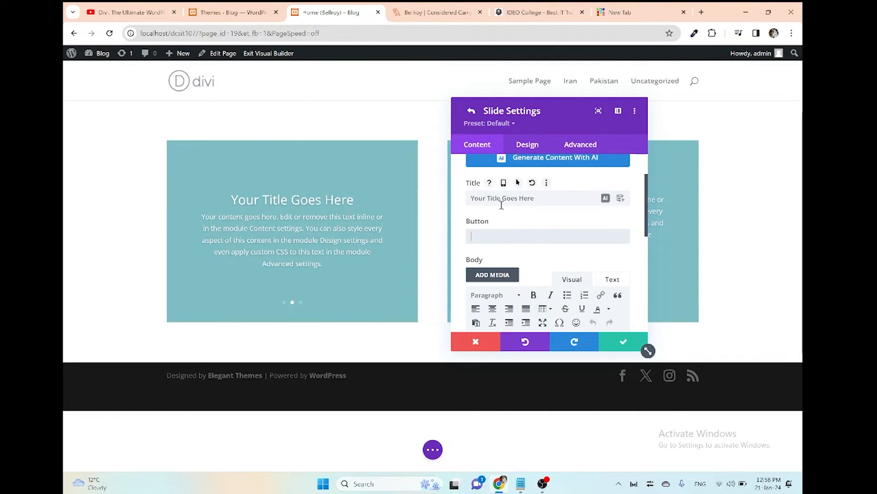
triple_click(569, 197)
key("BackSpace")
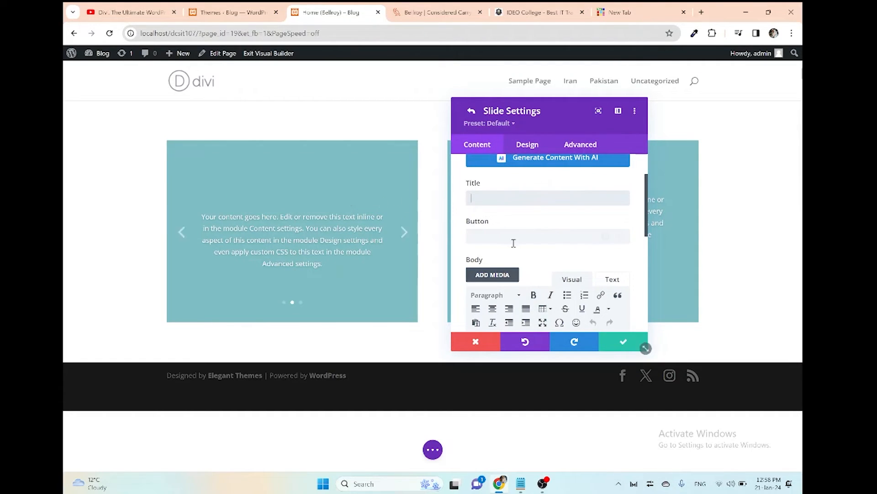
scroll(514, 243, "down", 5)
left_click_drag(597, 297, 456, 237)
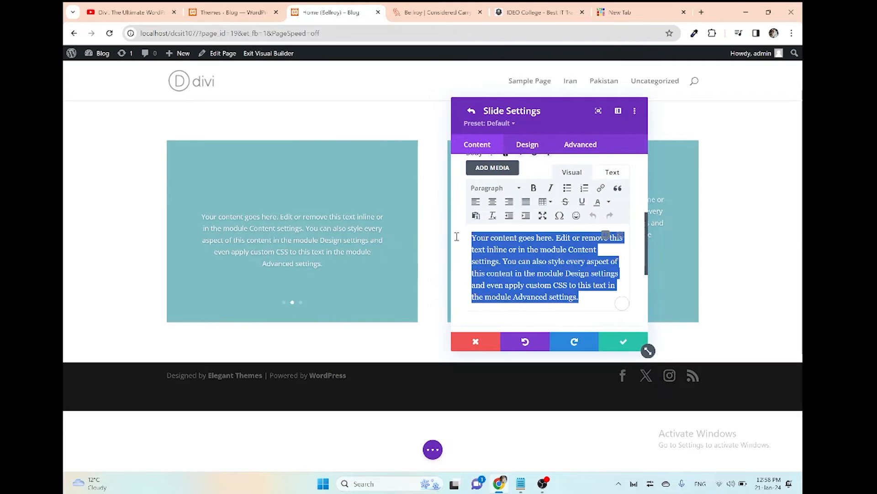
key("BackSpace")
- Remove the background color from the second slide of the first column's slider
scroll(508, 261, "down", 1)
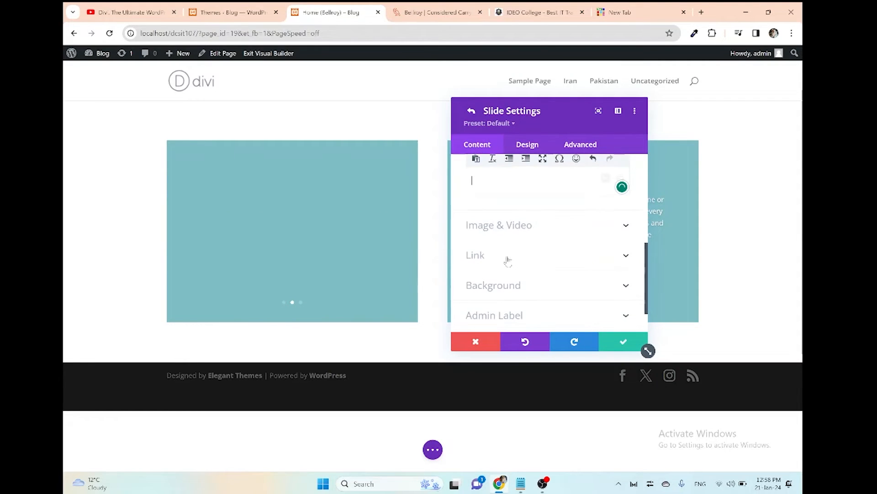
scroll(528, 306, "down", 1)
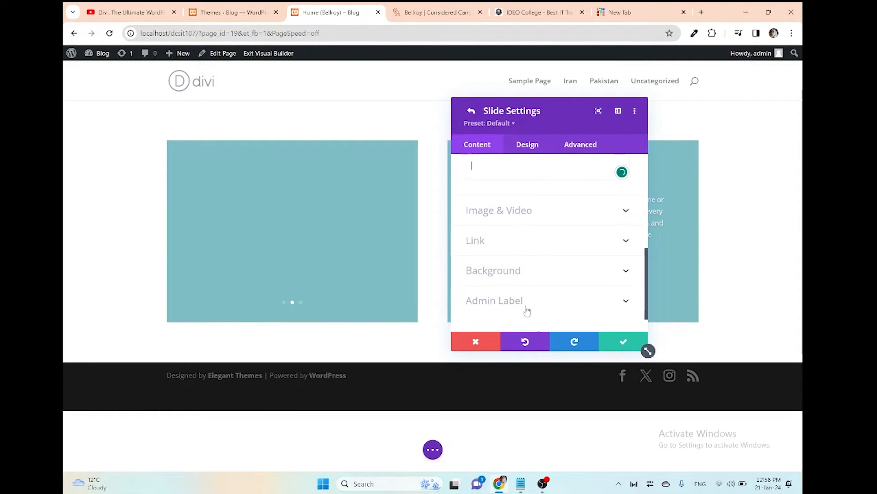
left_click(526, 271)
left_click(613, 241)
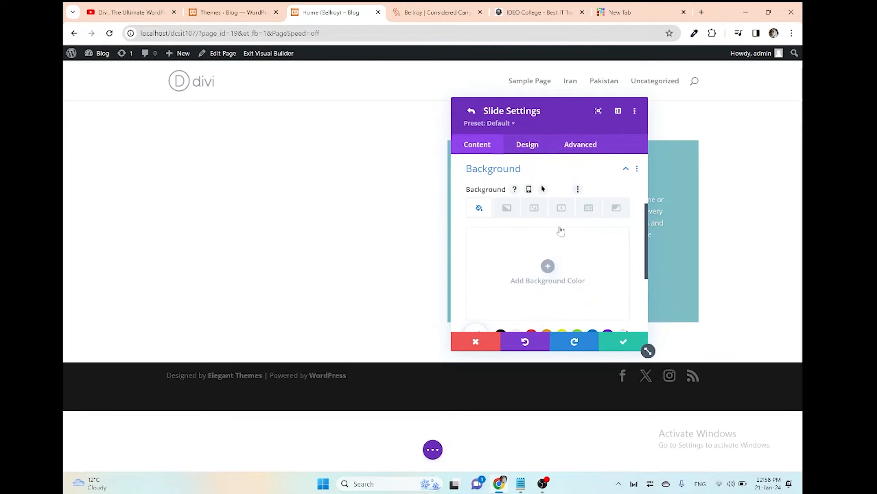
- Apply the default gradient background to the slider's second slide, save the slider, and page through its slides to check them
left_click(507, 208)
left_click(548, 266)
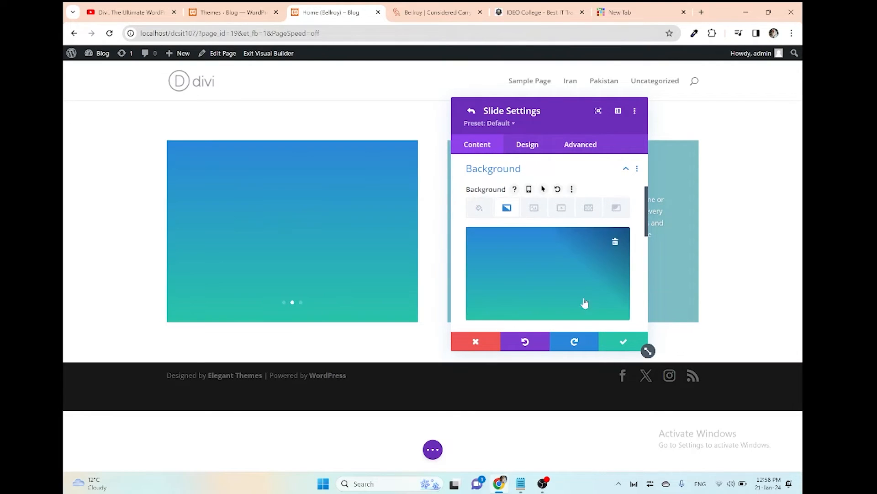
left_click(625, 348)
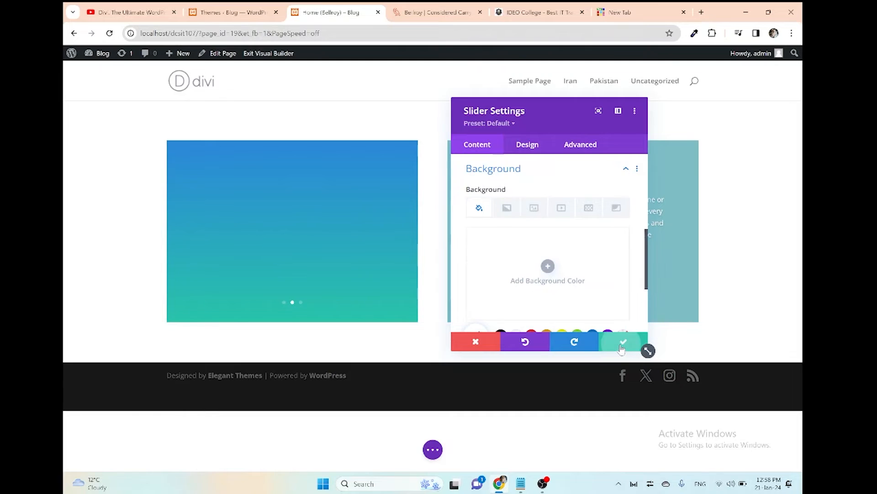
left_click(625, 343)
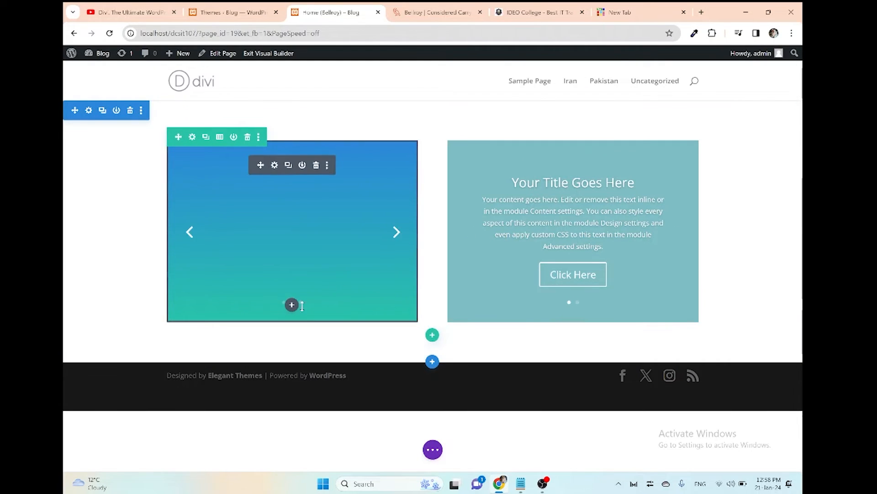
left_click(397, 232)
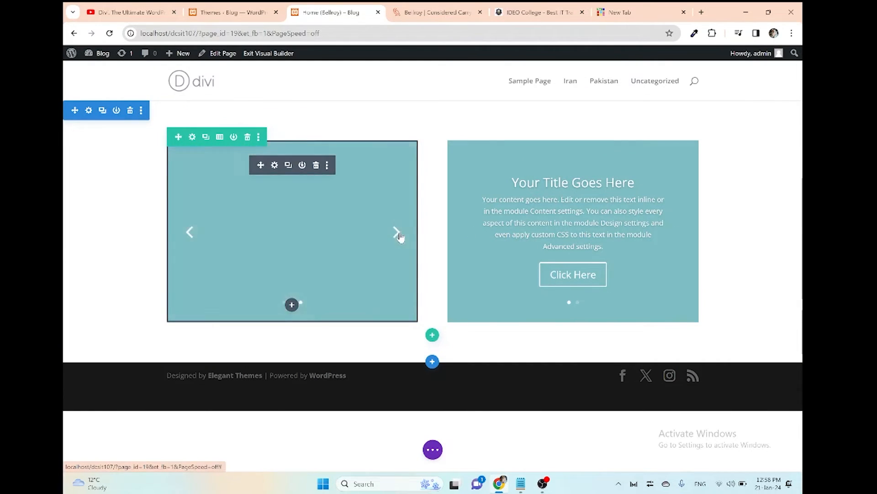
left_click(399, 235)
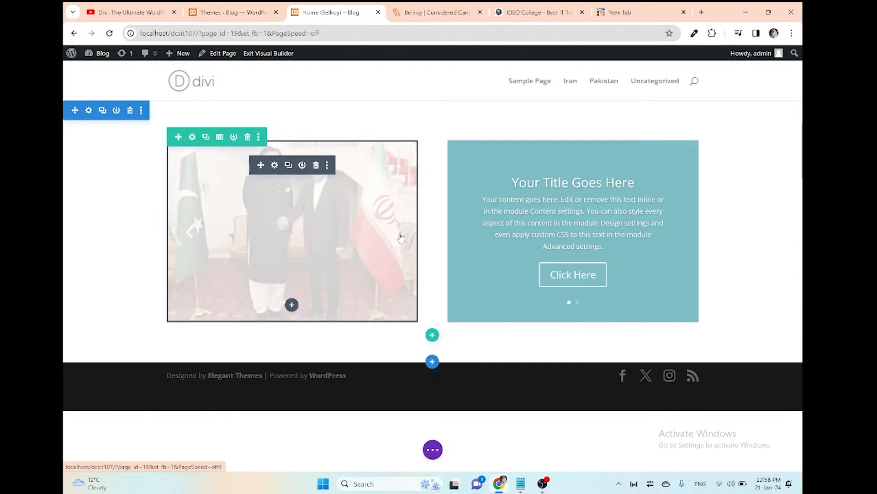
left_click(397, 233)
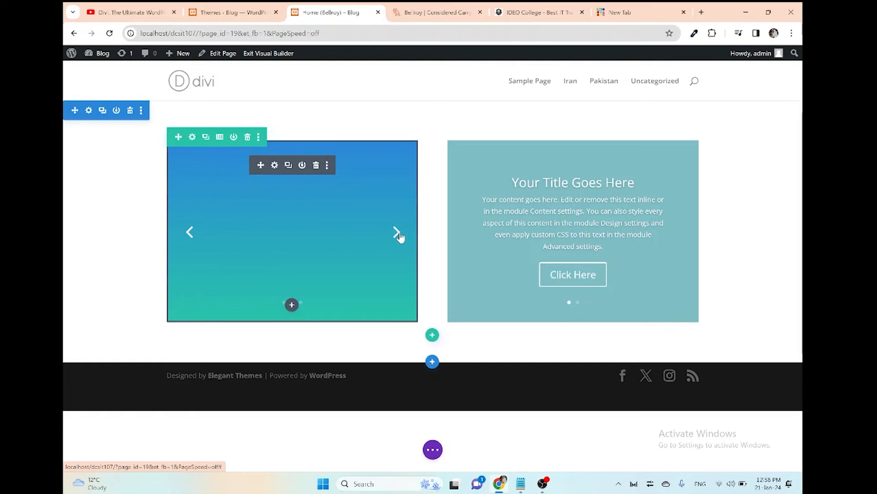
- Set the Transition Speed Curve of the first slide in the first column's slider to Ease-In and close the settings
left_click(274, 166)
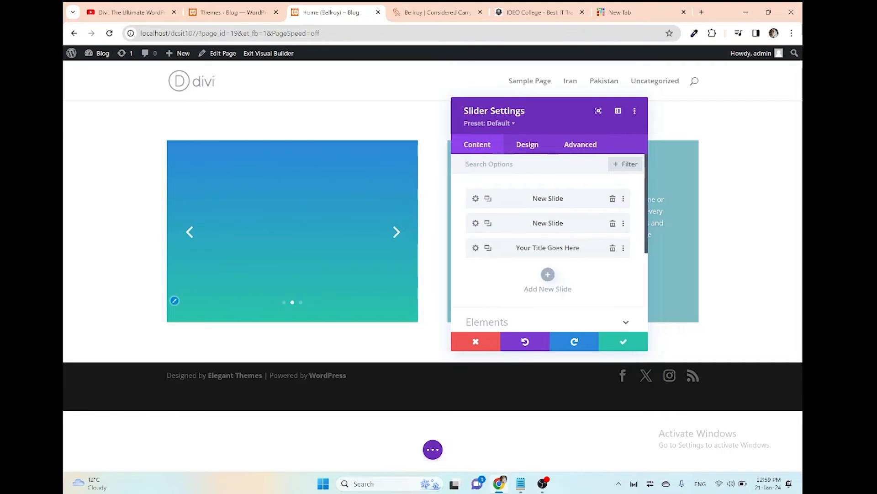
left_click(476, 198)
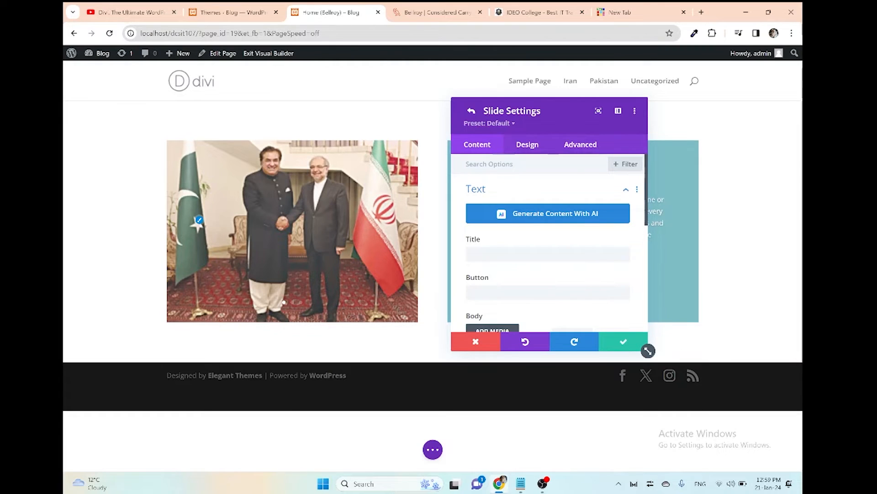
scroll(548, 242, "down", 1)
left_click(528, 144)
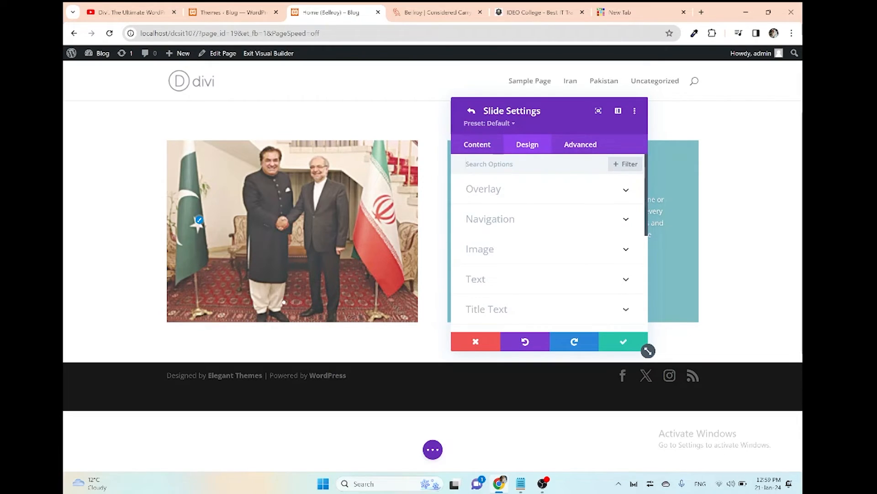
scroll(549, 238, "down", 2)
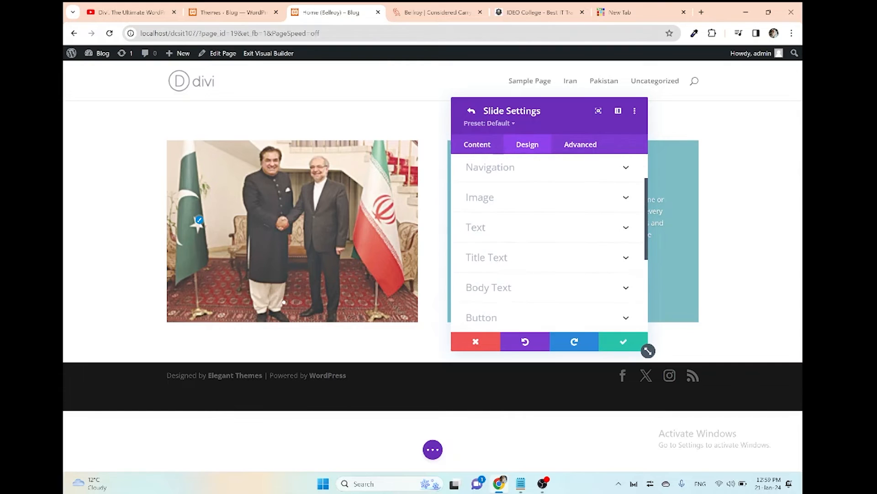
left_click(580, 144)
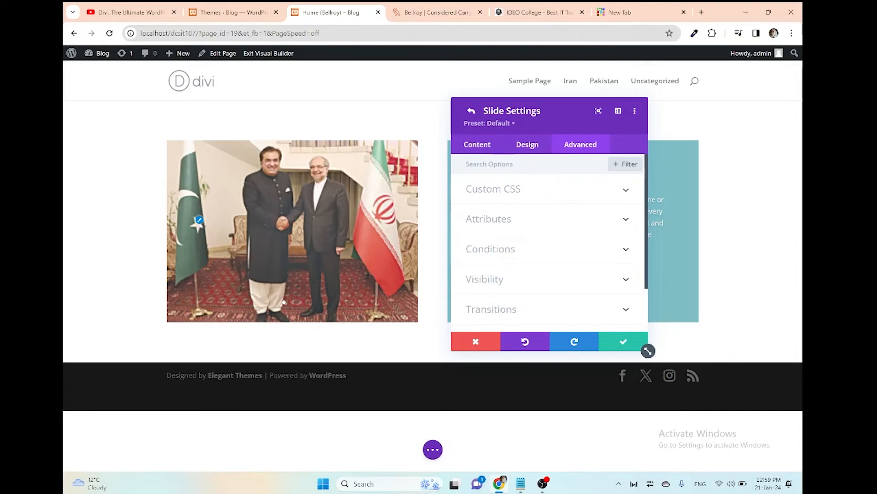
scroll(549, 253, "down", 2)
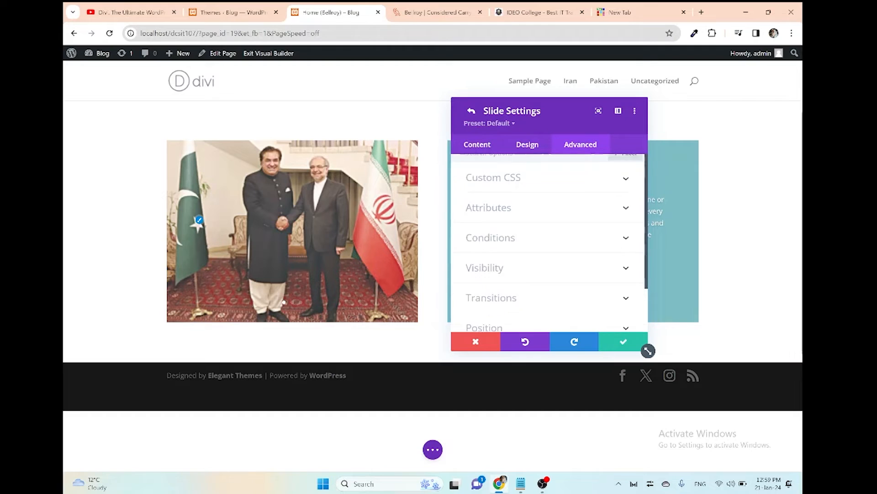
left_click(492, 253)
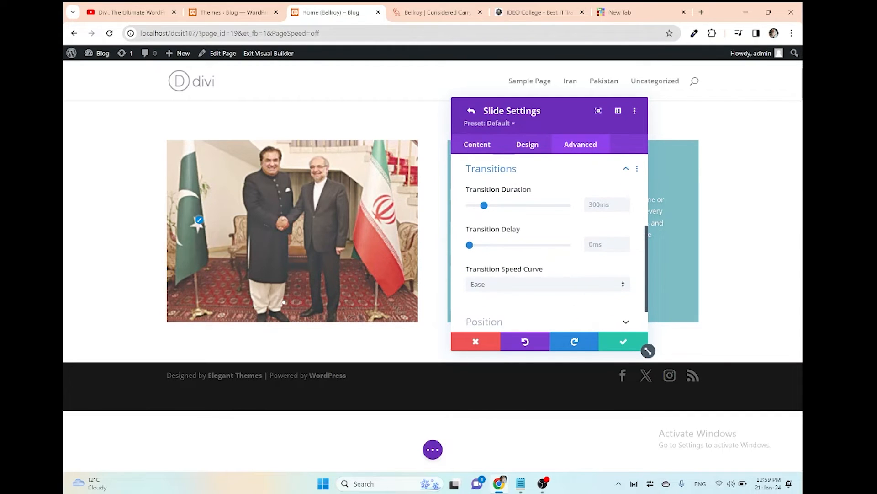
left_click(548, 285)
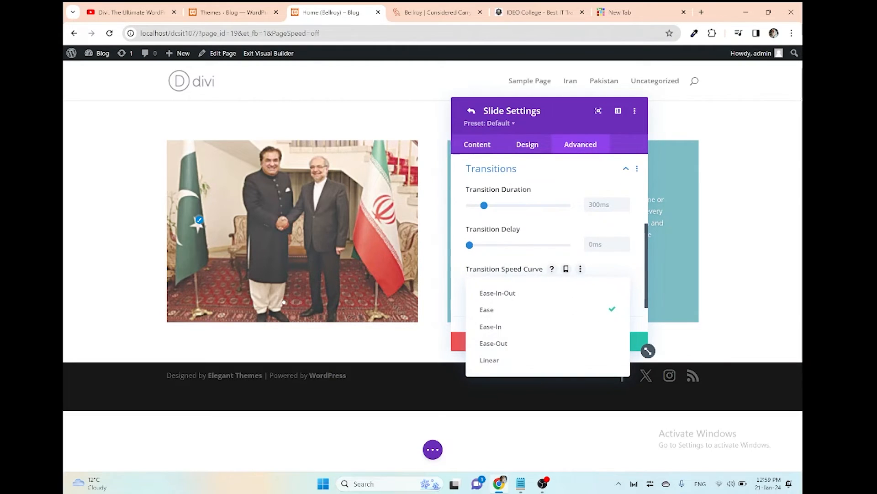
left_click(491, 326)
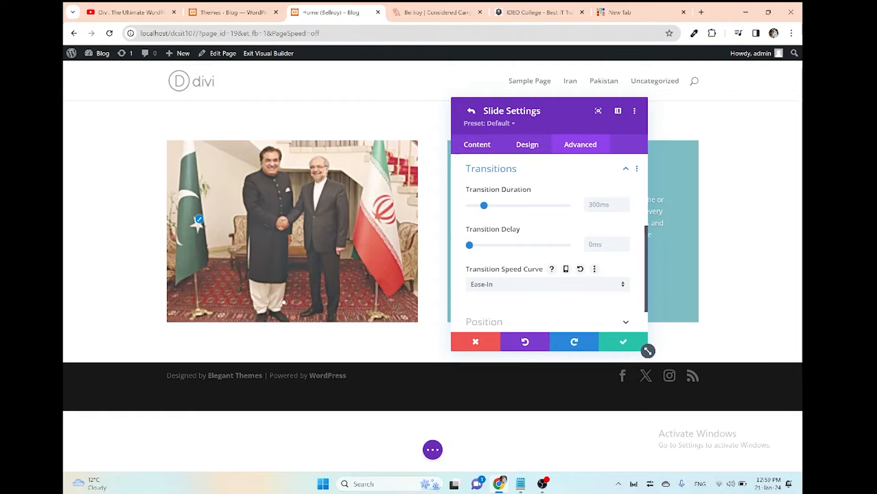
key("Escape")
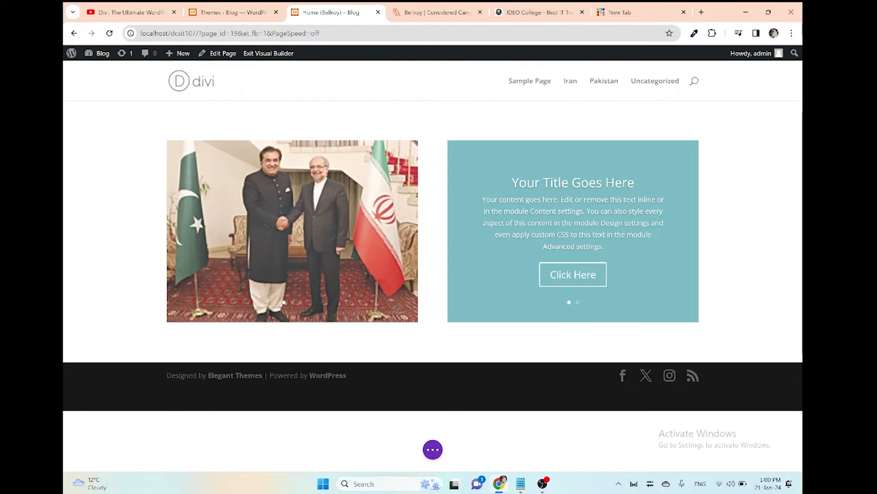
- Check the Shop by Category heading on the Bellroy website, and insert a single-column row with a Text module below the sliders
key("ctrl+Tab")
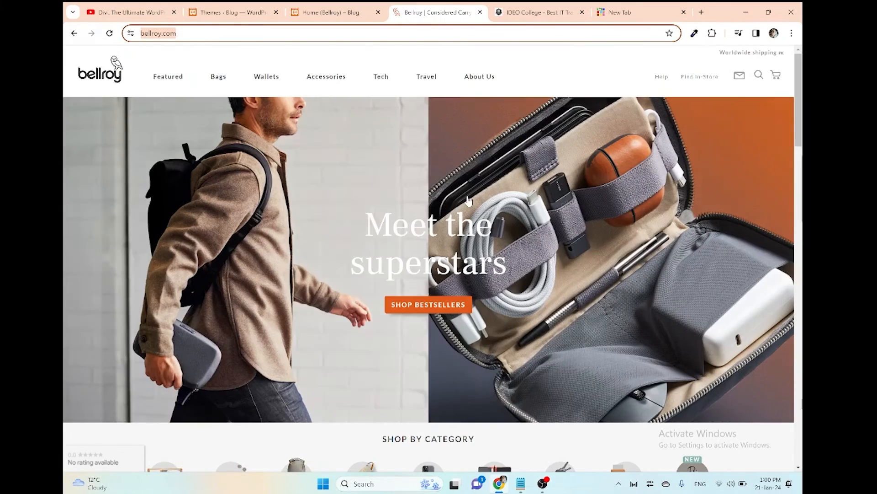
scroll(478, 262, "down", 3)
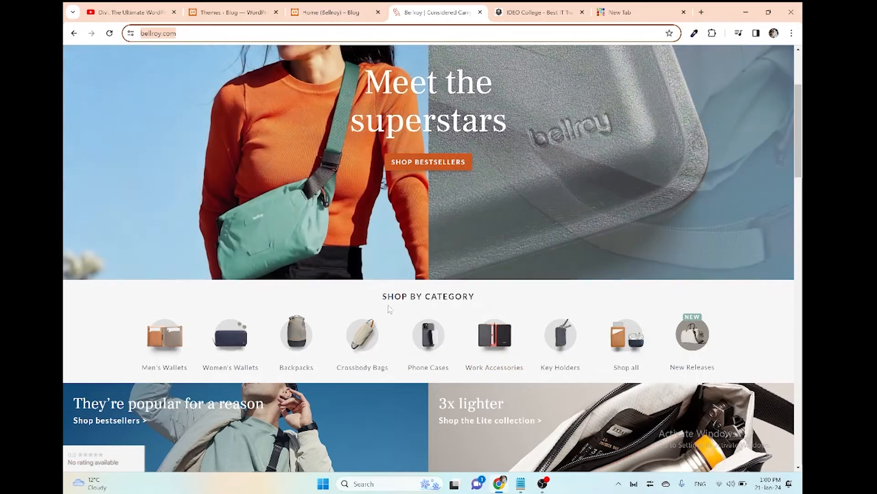
left_click_drag(379, 297, 467, 298)
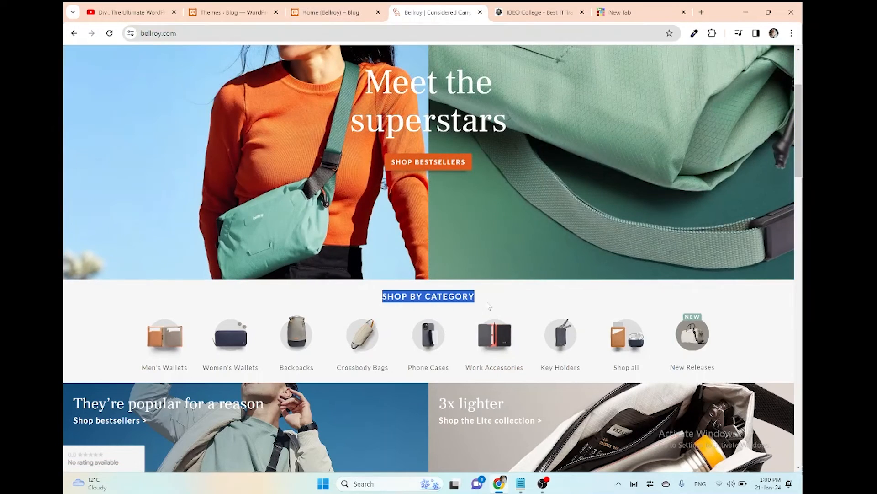
left_click(344, 12)
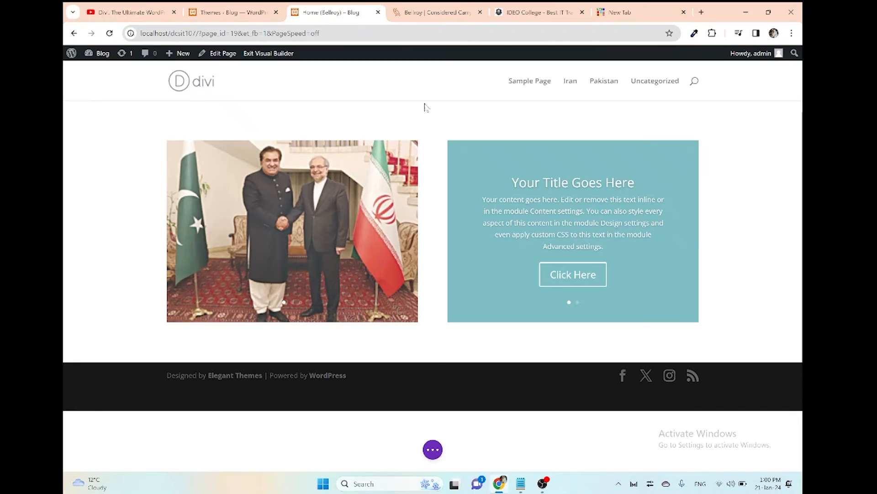
left_click(432, 334)
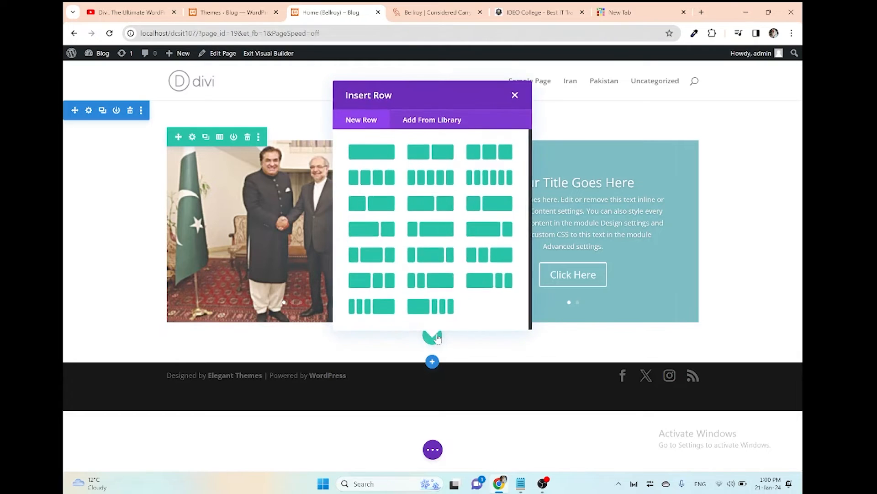
left_click(375, 158)
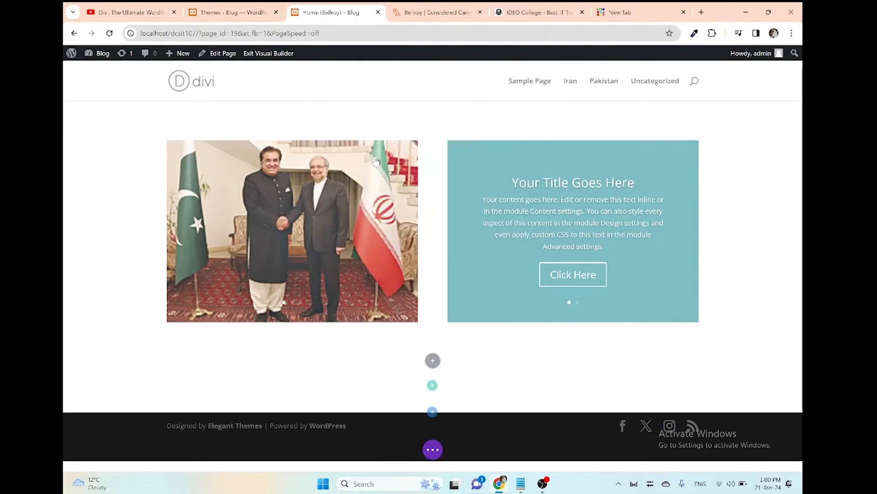
type("text")
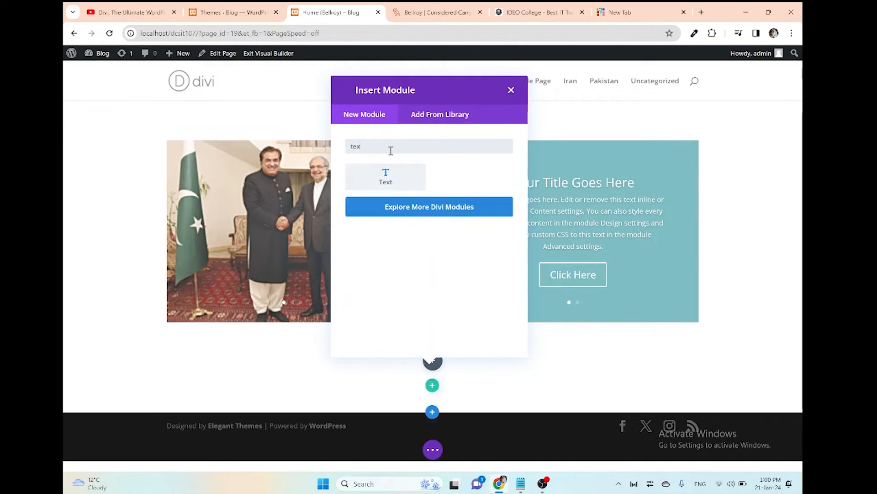
left_click(399, 176)
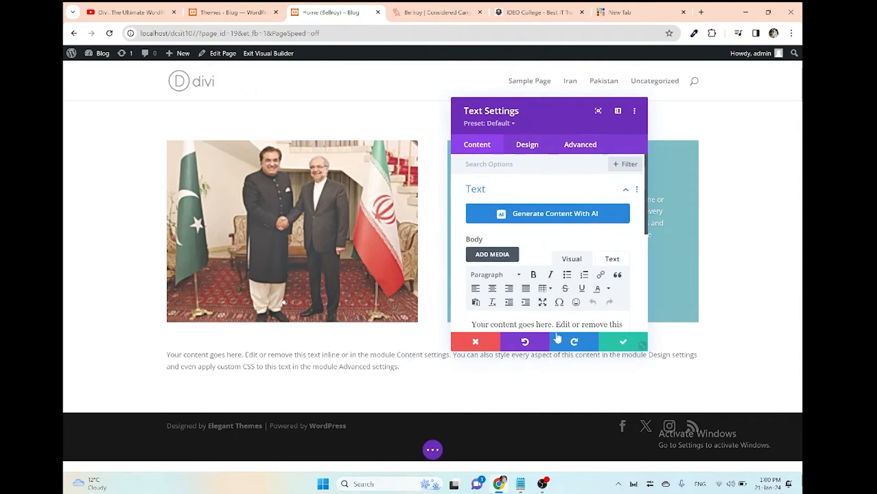
- Replace the Text module's placeholder body with "shop by catogory" and center it
scroll(569, 269, "down", 3)
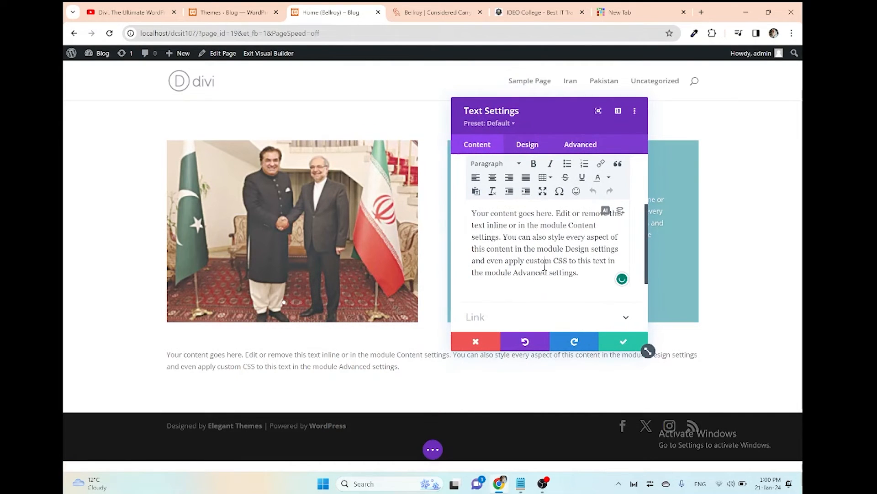
key("ctrl+a")
key("BackSpace")
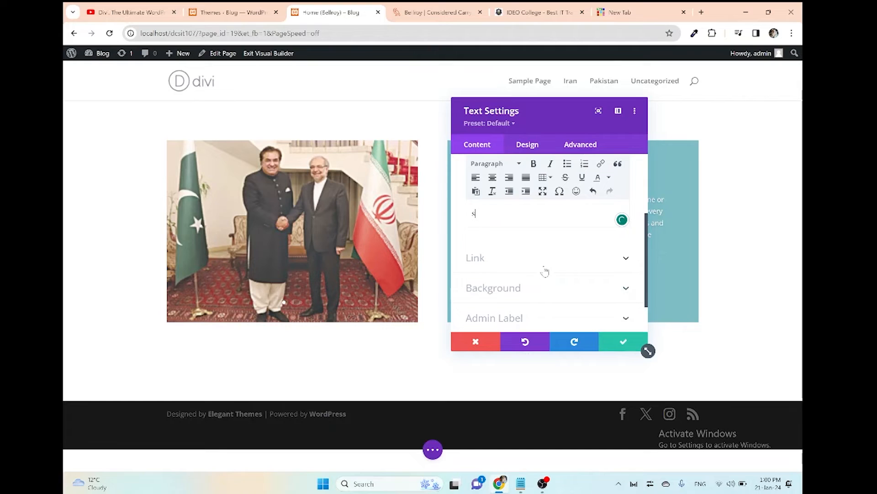
type("shop by ca")
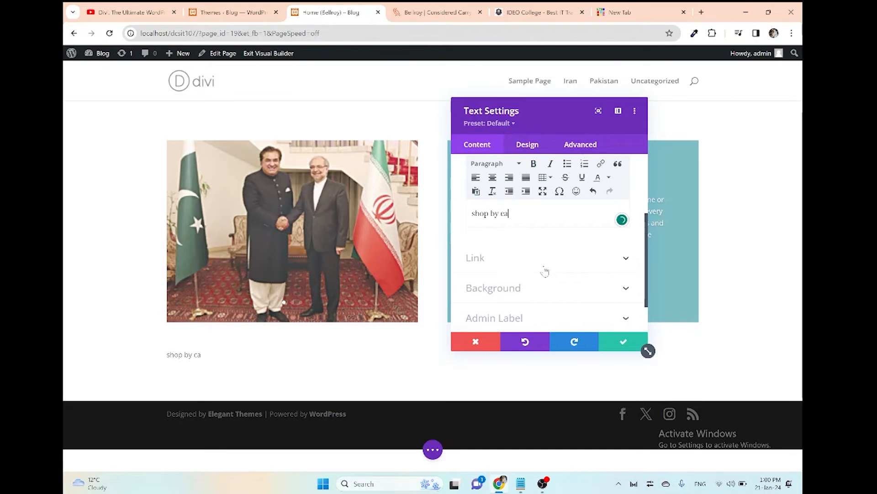
type("togory")
left_click(493, 177)
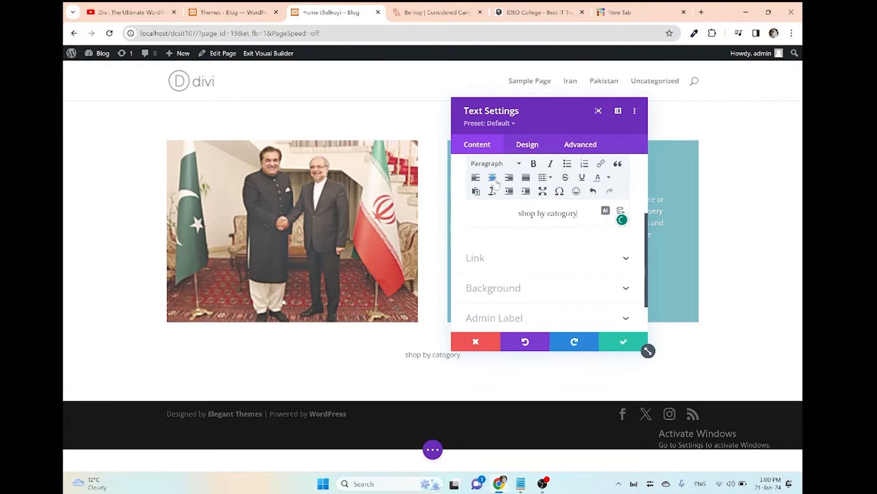
- Set the heading text's font weight to Ultra Bold and its text color to red #E02B20
left_click(533, 147)
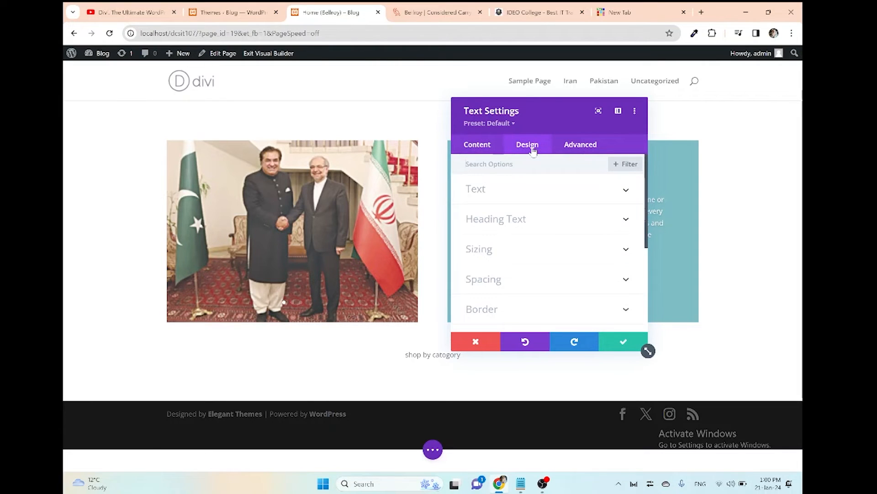
left_click(534, 195)
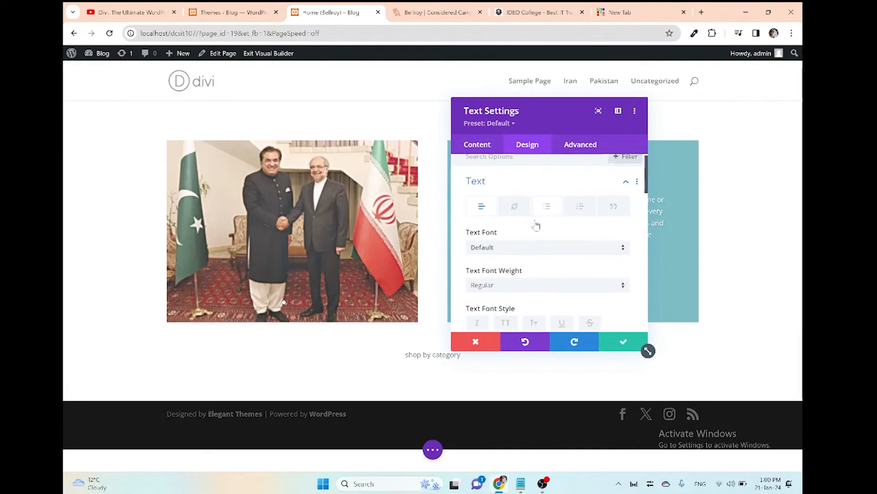
scroll(533, 240, "down", 1)
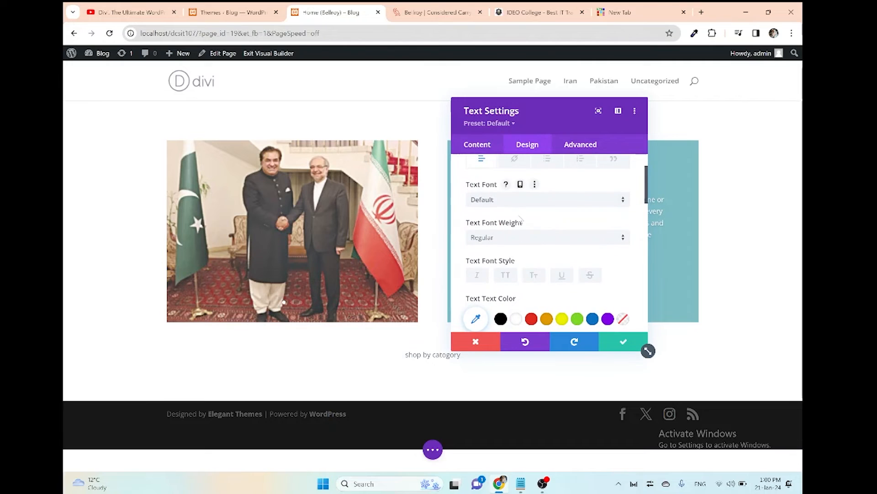
left_click(529, 238)
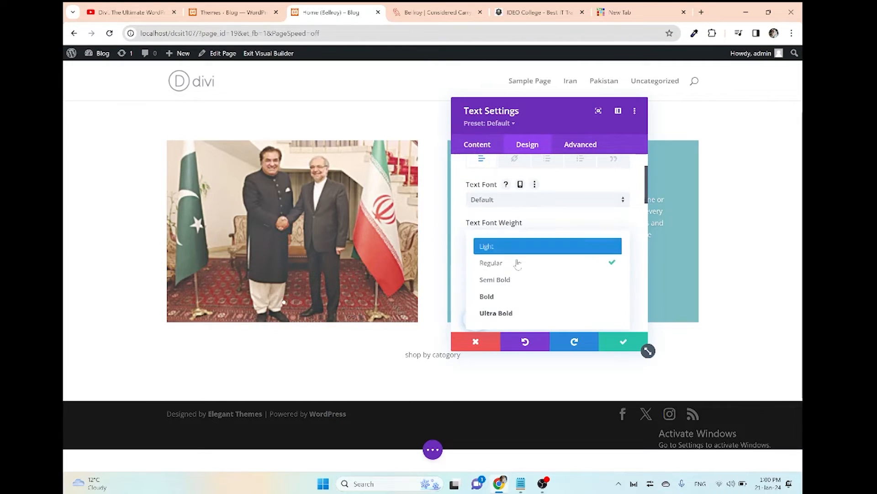
left_click(517, 323)
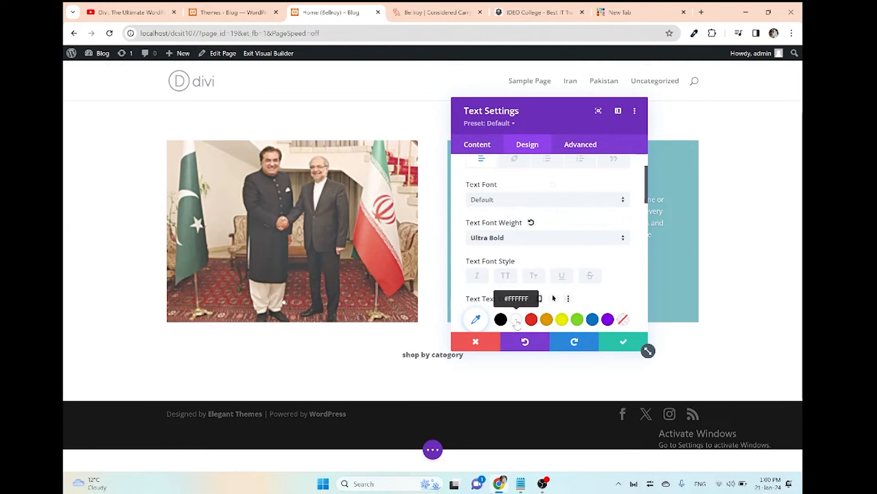
scroll(562, 297, "down", 1)
left_click(531, 290)
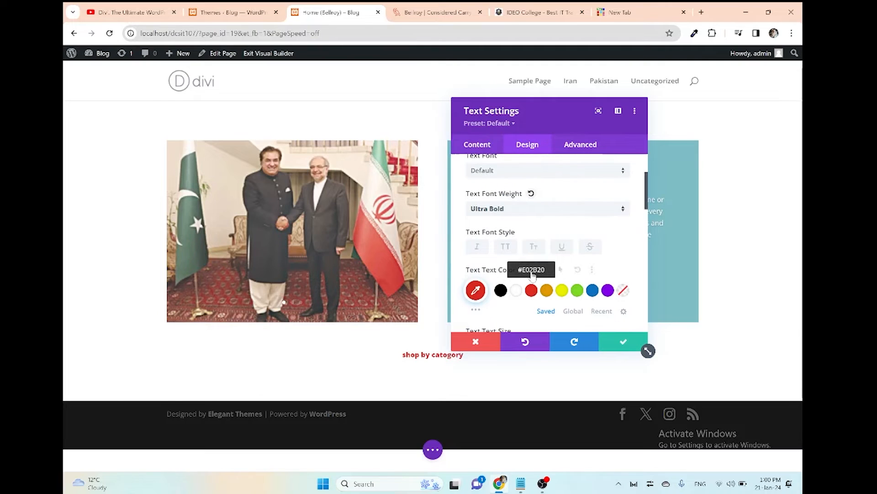
- Compare the heading with Bellroy's Shop by Category section and save the Text module's settings
left_click(434, 12)
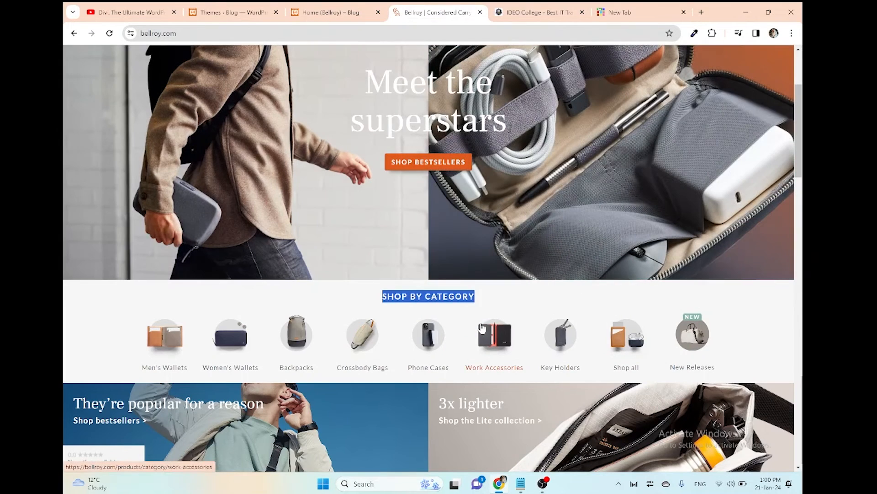
left_click_drag(495, 335, 501, 287)
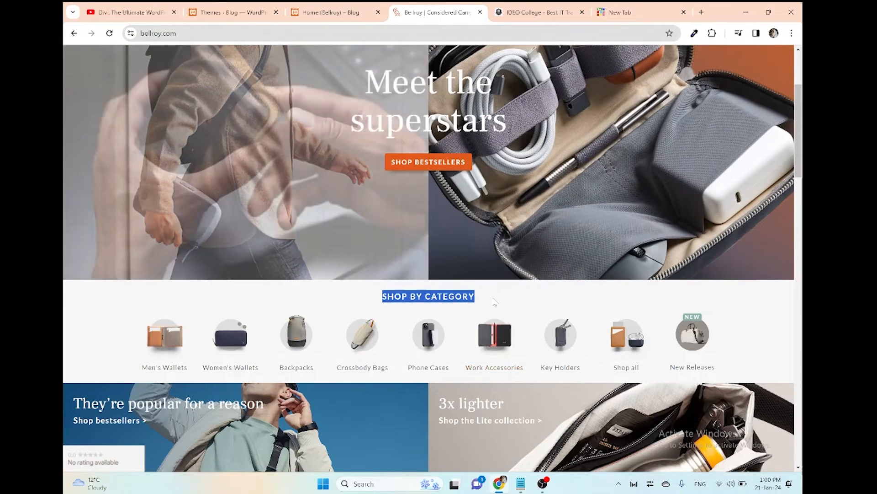
left_click(495, 304)
left_click(329, 12)
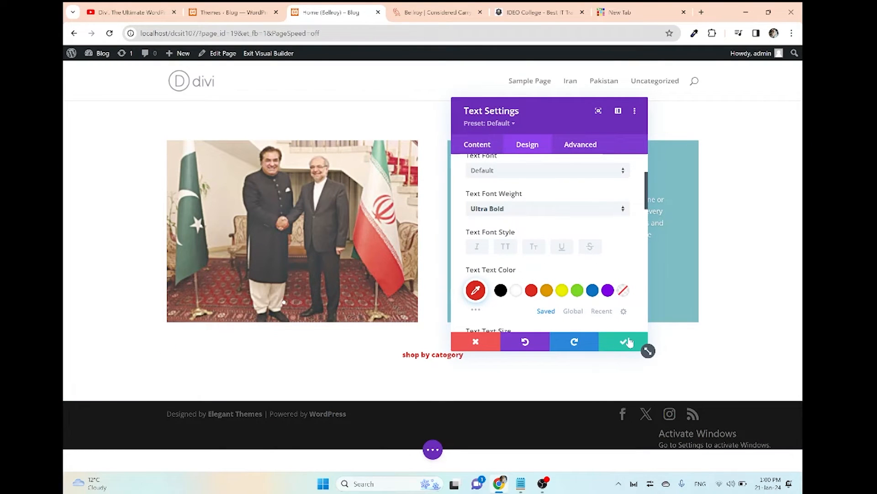
left_click(626, 342)
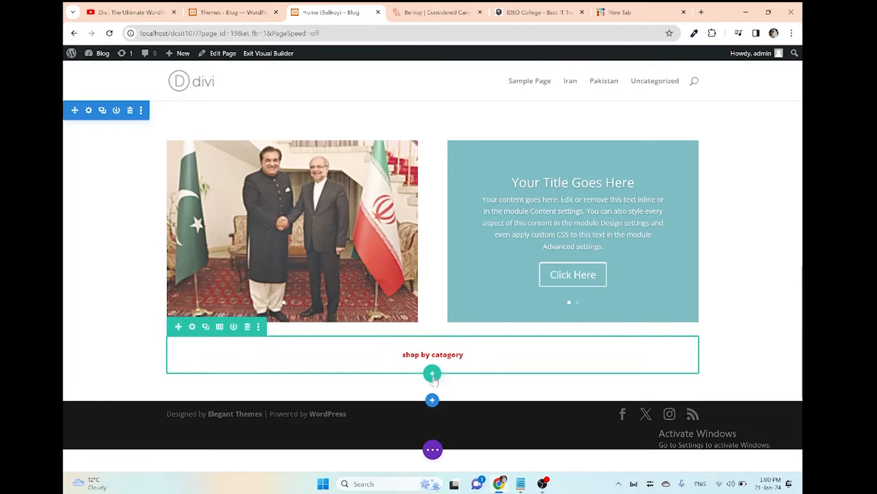
- Check Bellroy's category layout again and insert a six-column row below the "shop by catogory" heading
left_click(456, 6)
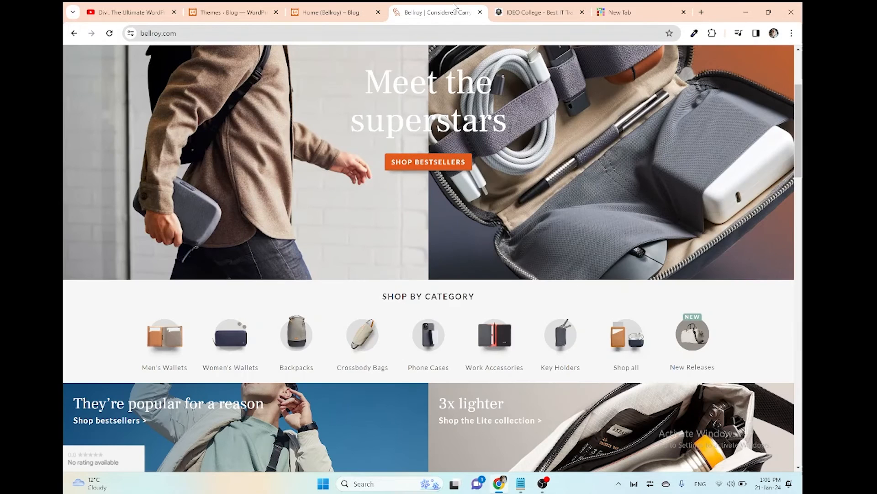
left_click(331, 13)
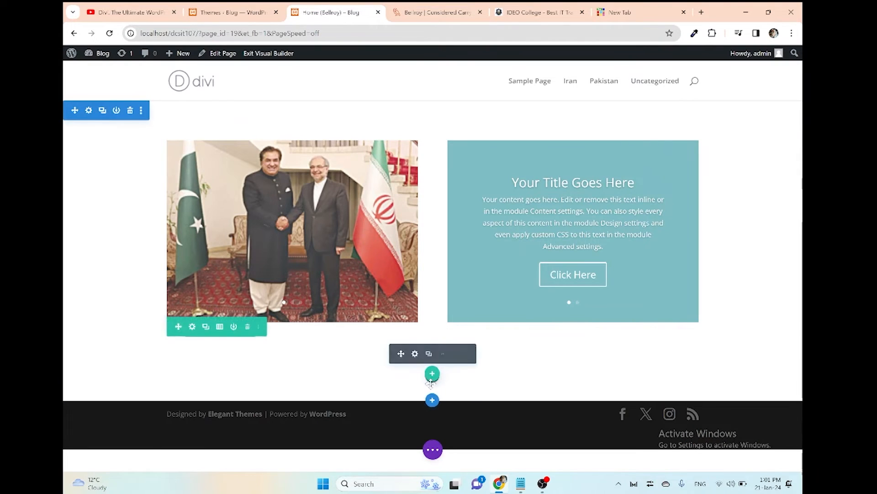
left_click(431, 374)
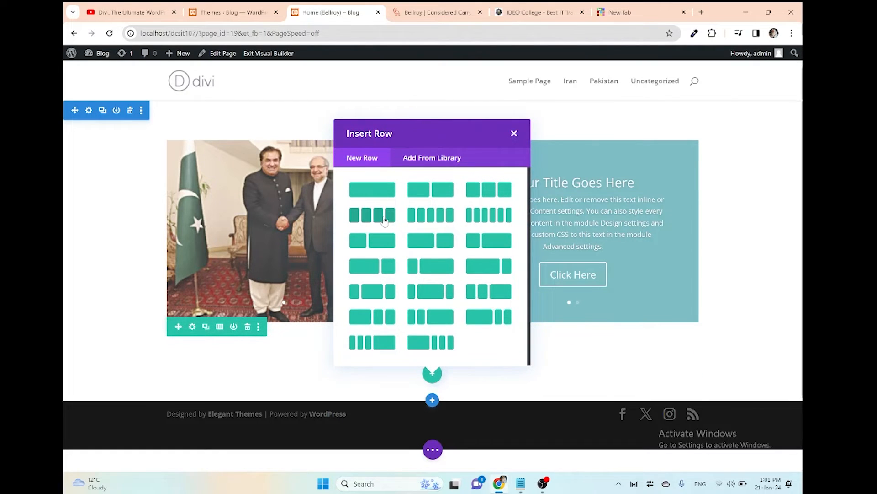
left_click(481, 221)
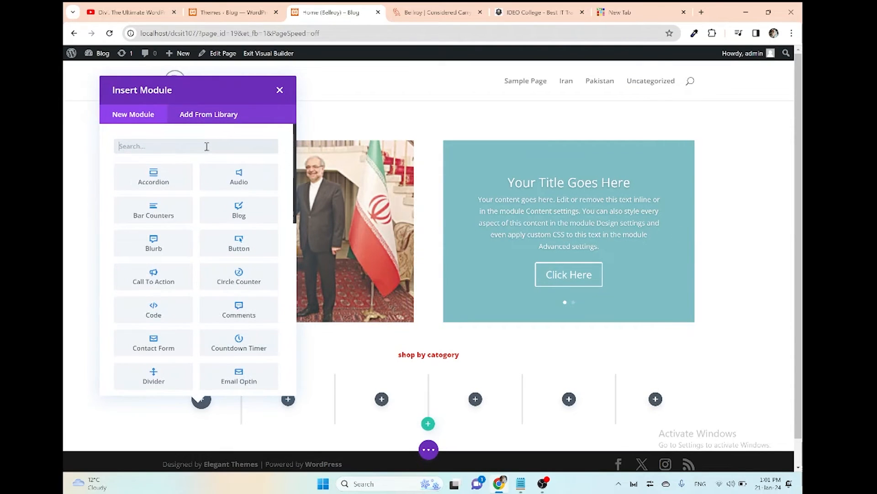
- Add a Blurb module to the first column of the six-column row and save it with its default settings
type("blur")
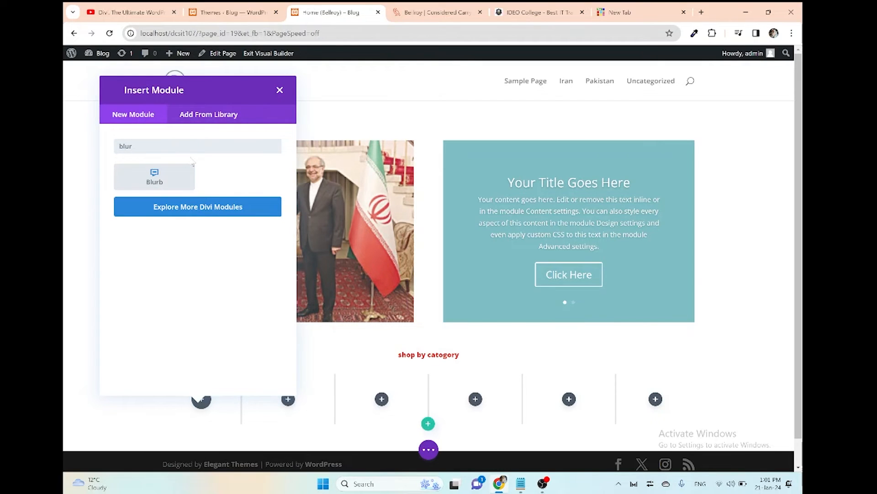
left_click(153, 174)
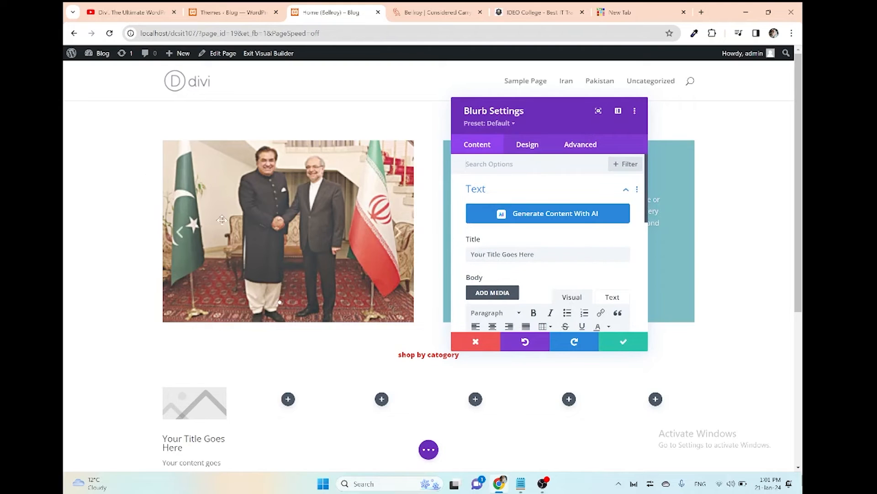
left_click(621, 344)
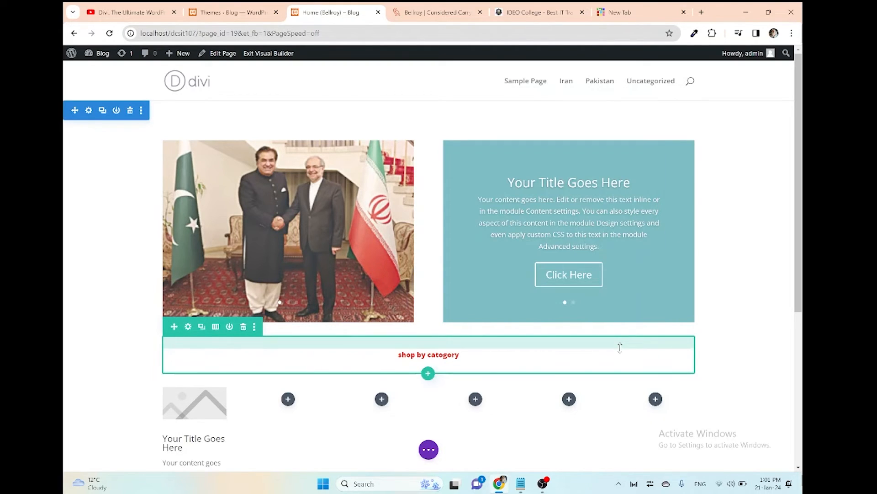
- Delete the blurb's placeholder body text and replace its title with "Mens Wallet"
scroll(620, 347, "down", 2)
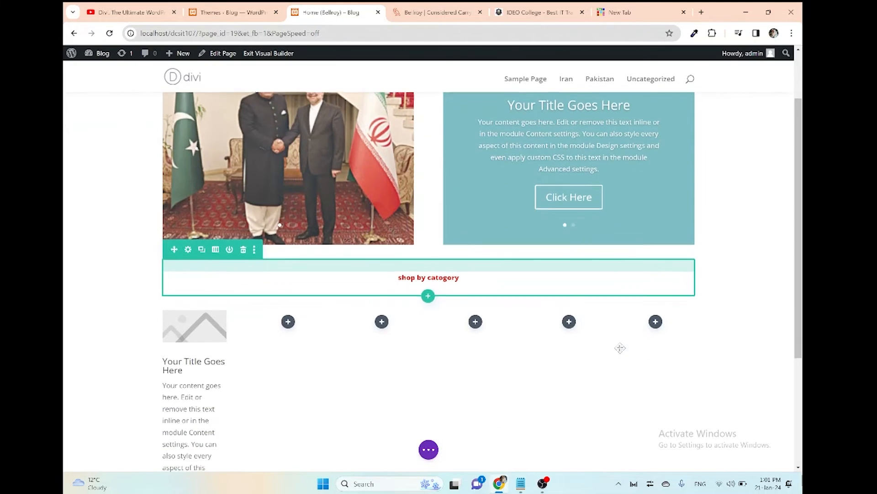
left_click(187, 394)
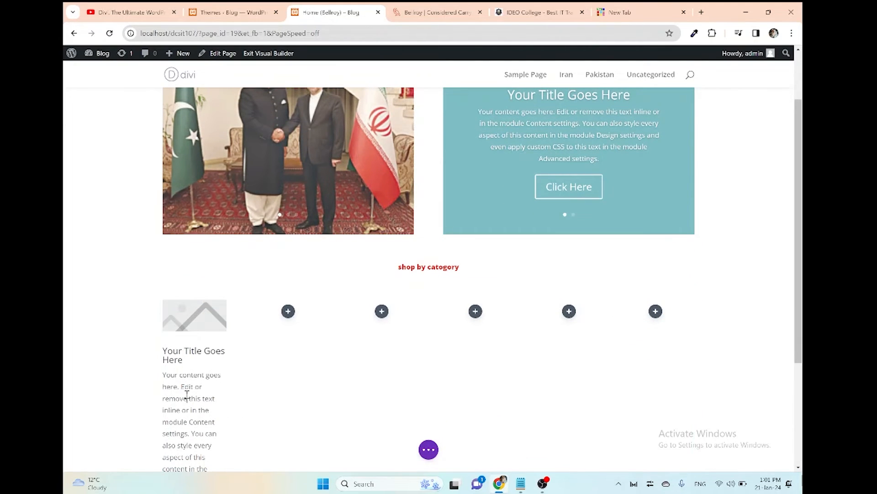
key("ctrl+a")
key("BackSpace")
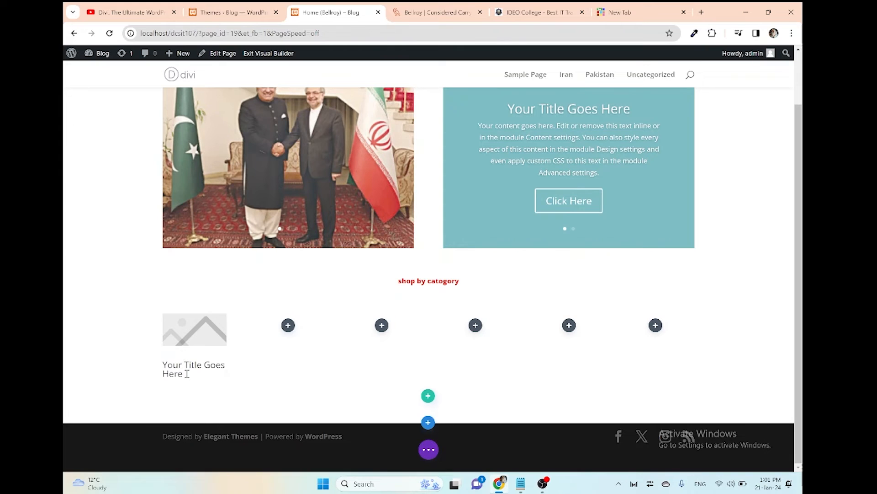
triple_click(187, 373)
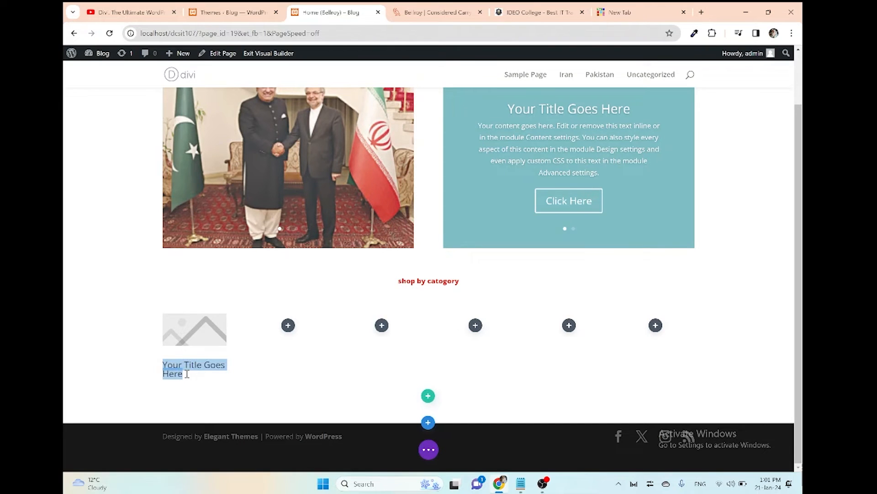
type("Mens Wallet")
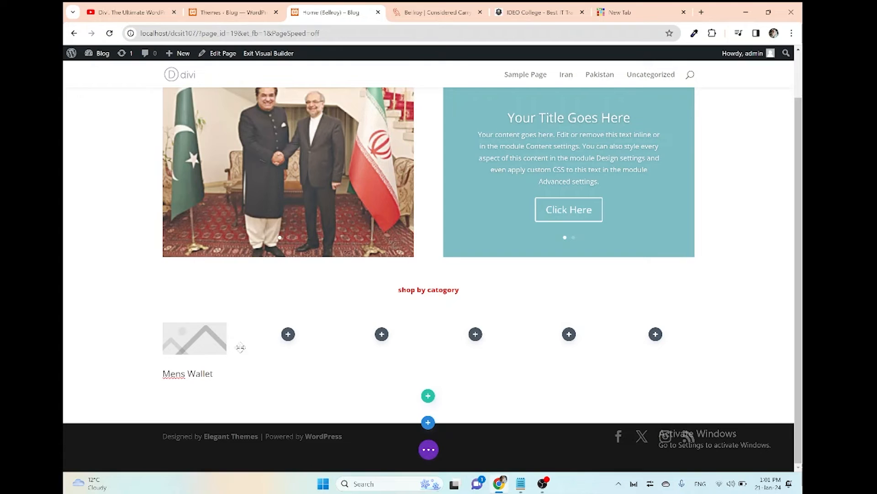
left_click(202, 343)
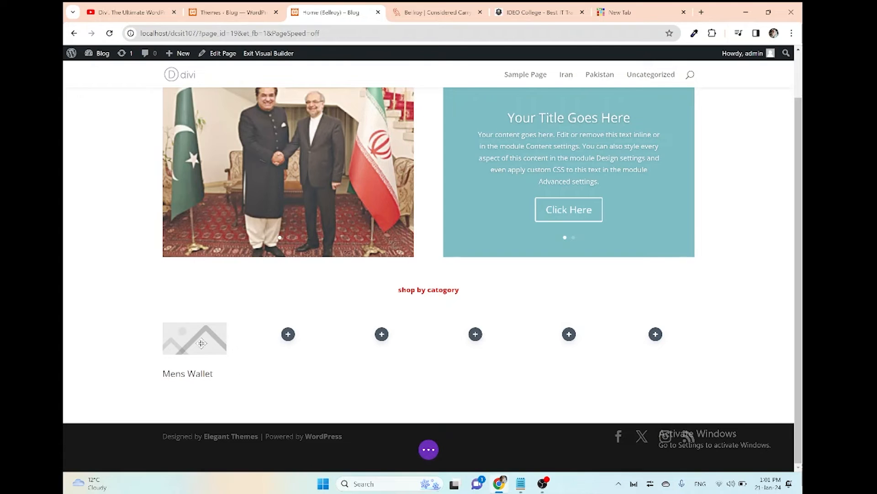
- Enable Use Icon for the Mens Wallet blurb, choose the four-way arrow icon, and save the settings
mouse_move(193, 349)
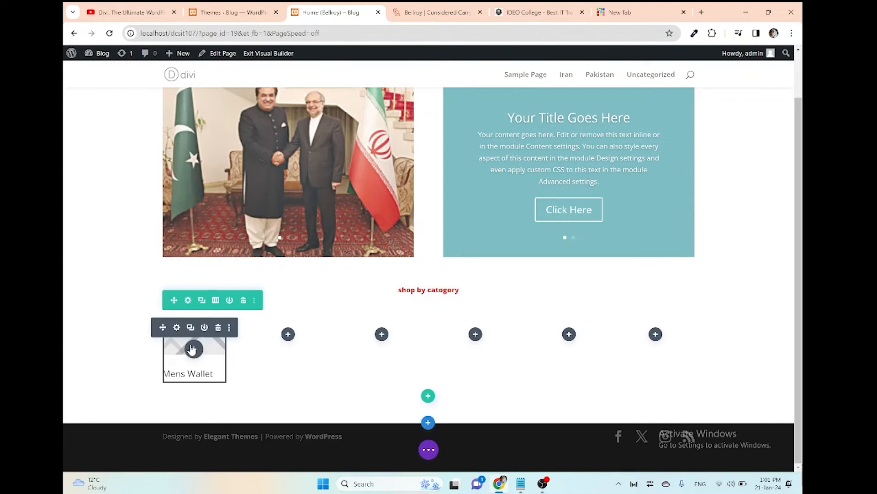
left_click(177, 327)
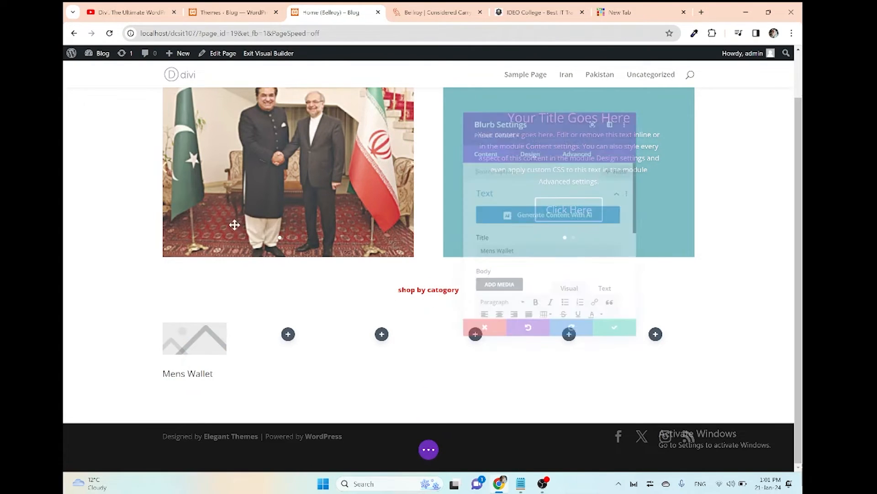
scroll(486, 267, "down", 5)
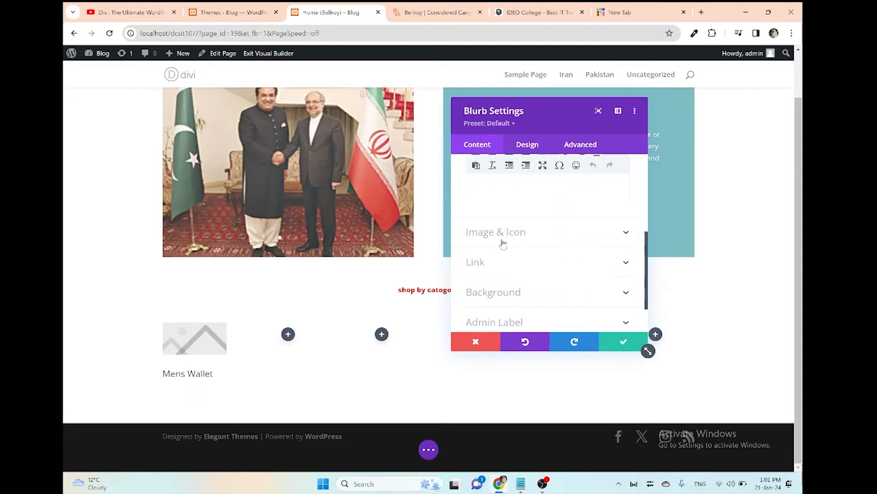
left_click(501, 241)
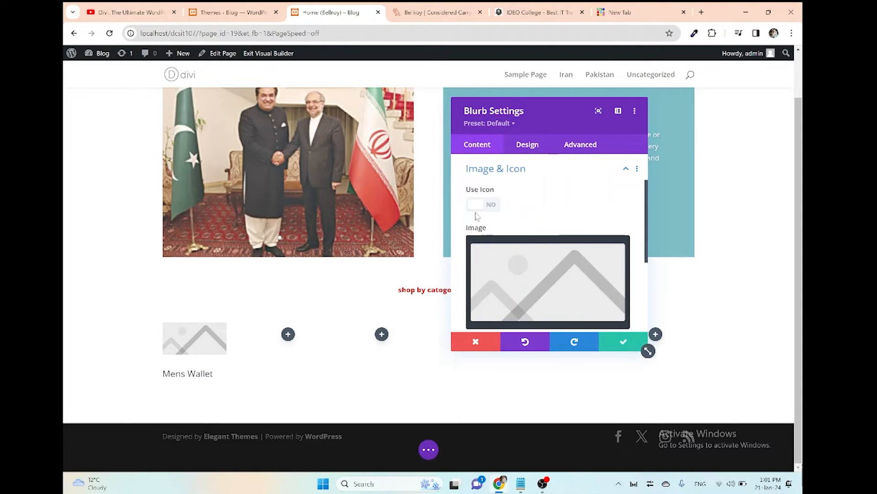
left_click(482, 206)
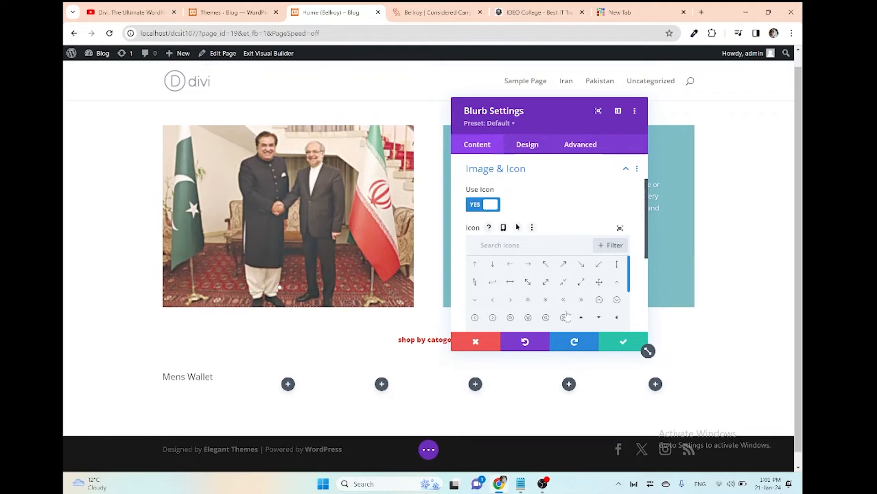
left_click(600, 283)
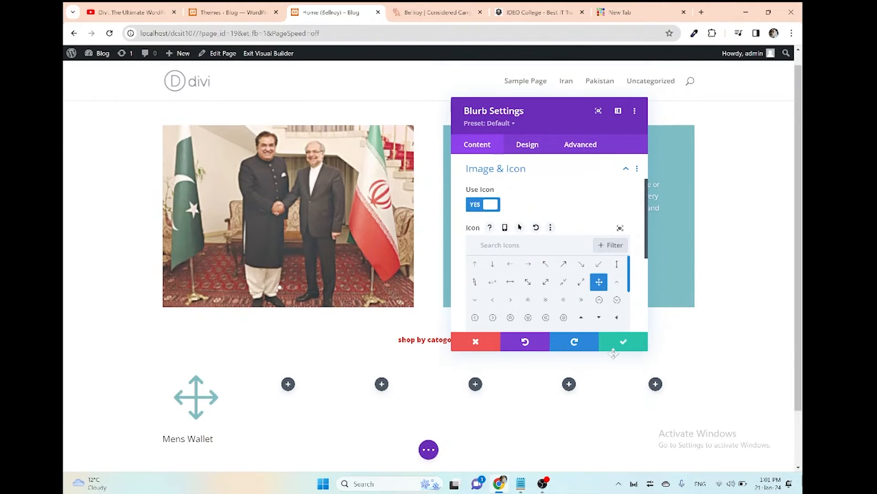
left_click(619, 343)
- Duplicate the Mens Wallet blurb and move the copies so that each of the six columns holds one
scroll(373, 364, "down", 2)
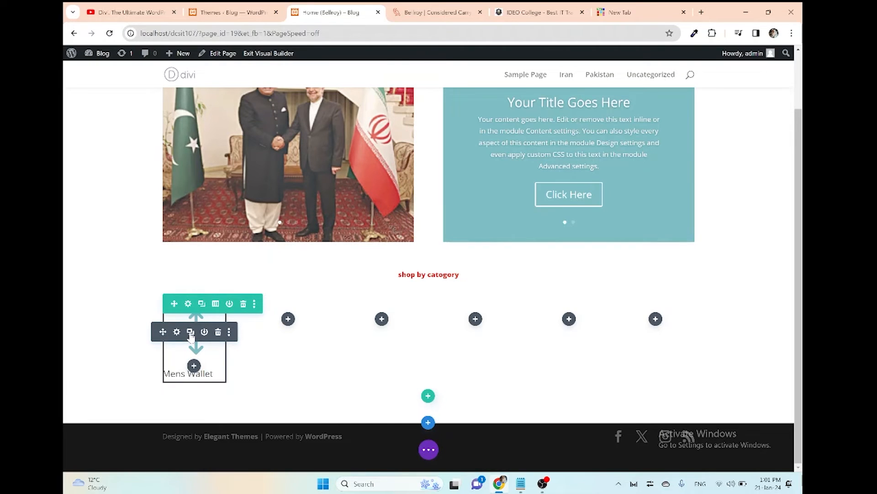
left_click(190, 333)
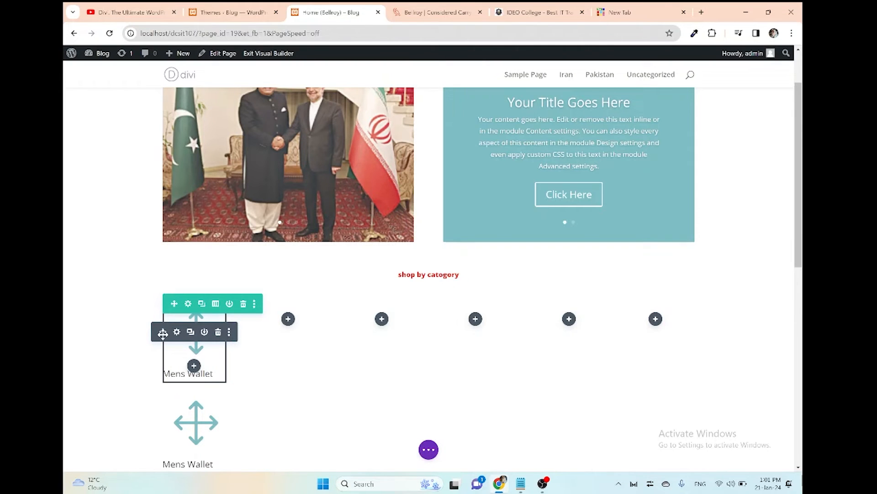
left_click_drag(163, 333, 302, 340)
left_click(190, 330)
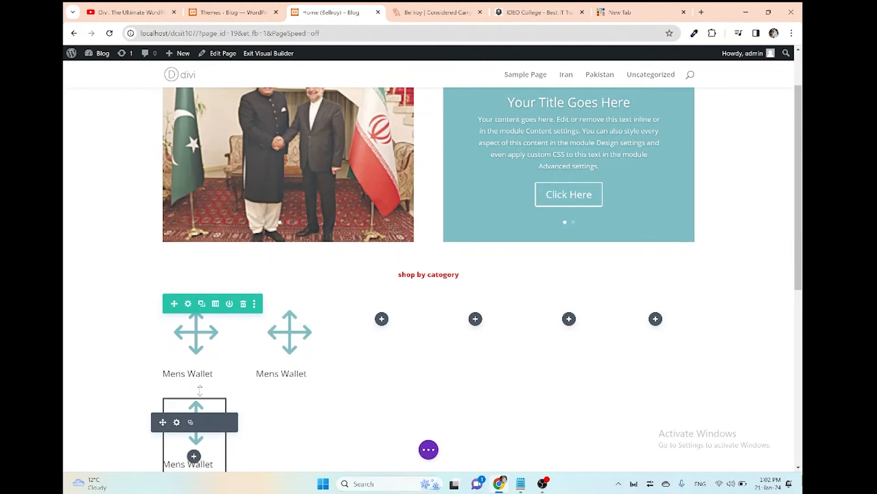
left_click_drag(380, 321, 380, 327)
mouse_move(189, 418)
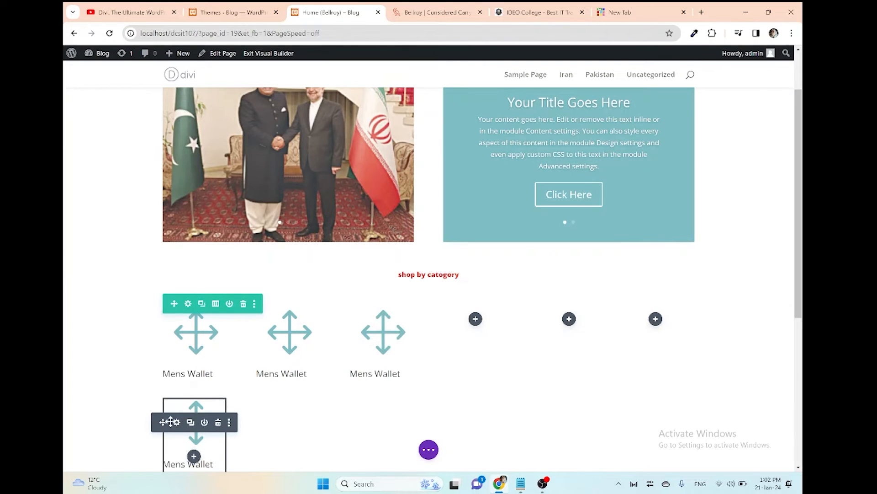
left_click_drag(171, 423, 259, 395)
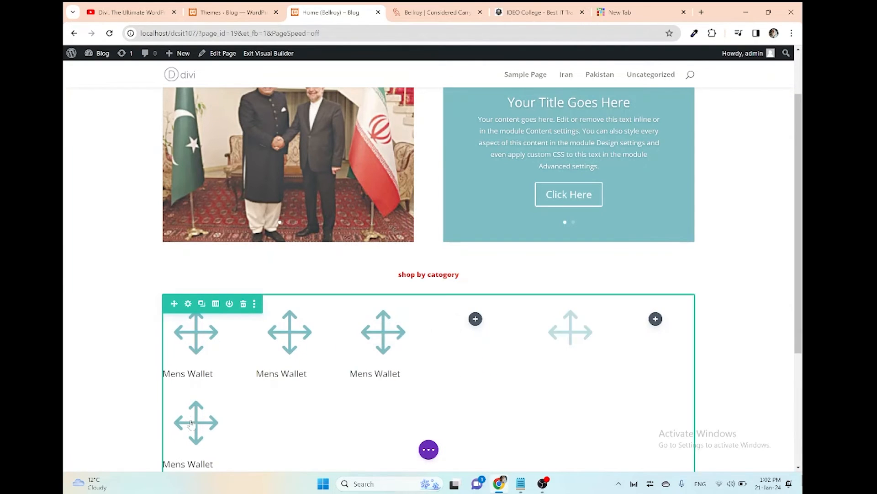
mouse_move(191, 422)
left_click_drag(166, 423, 492, 337)
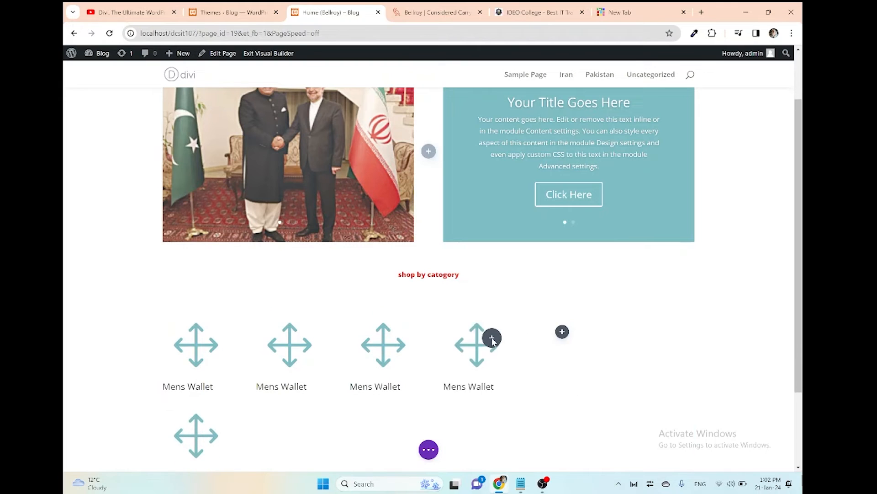
mouse_move(184, 425)
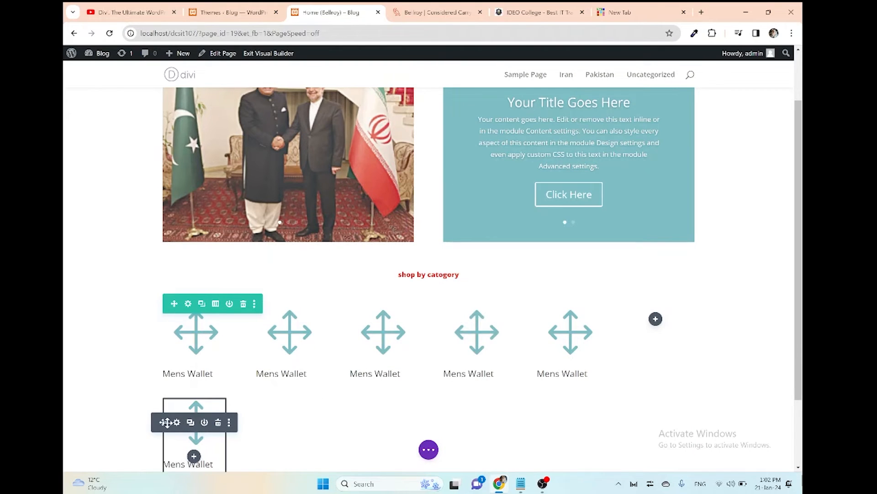
left_click_drag(163, 423, 656, 329)
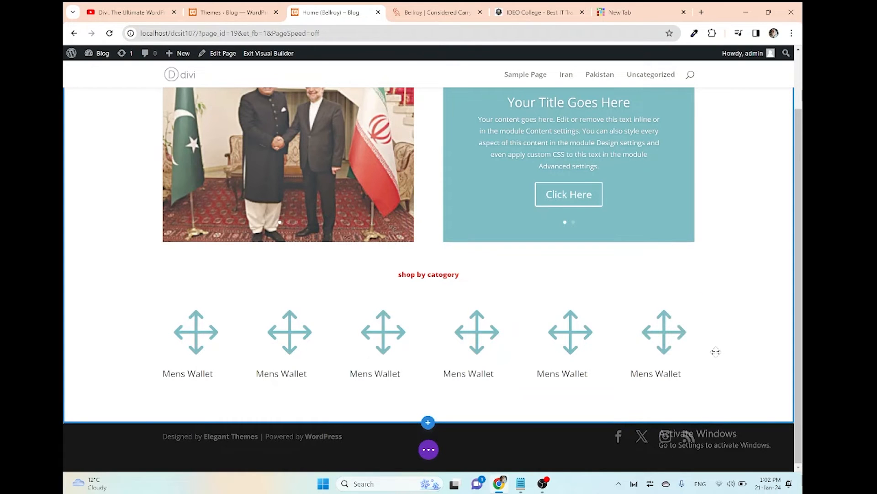
- Compare the built category row with the Shop by Category section on the Bellroy website
left_click(448, 6)
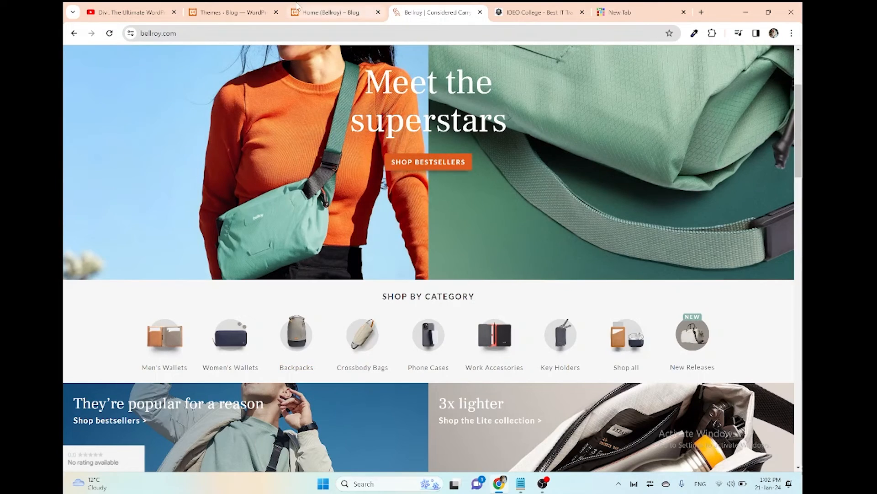
left_click(307, 7)
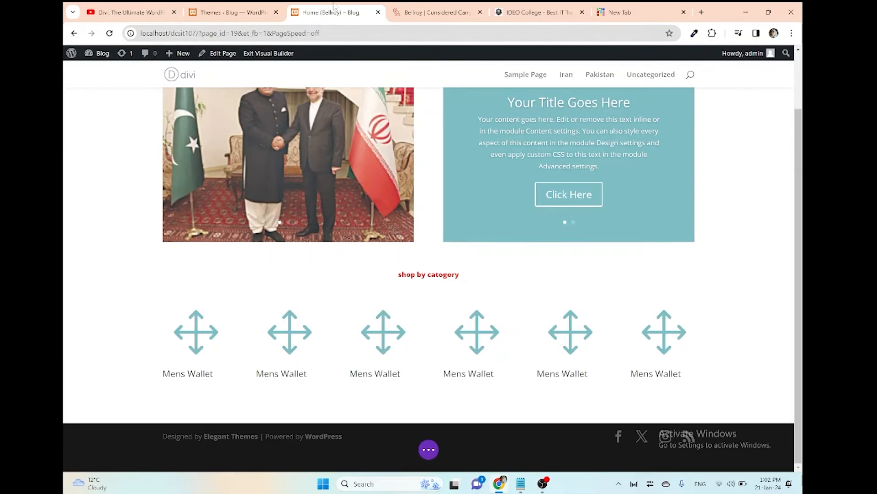
left_click(258, 6)
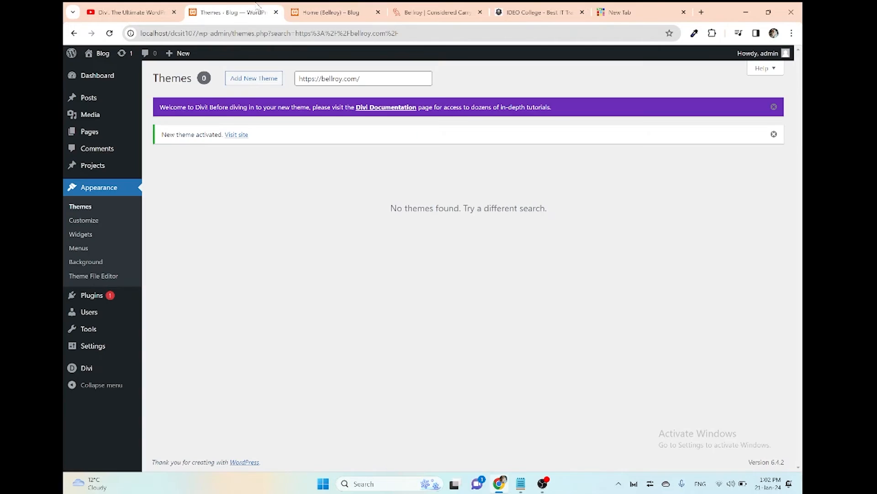
left_click(367, 10)
key("ctrl+Tab")
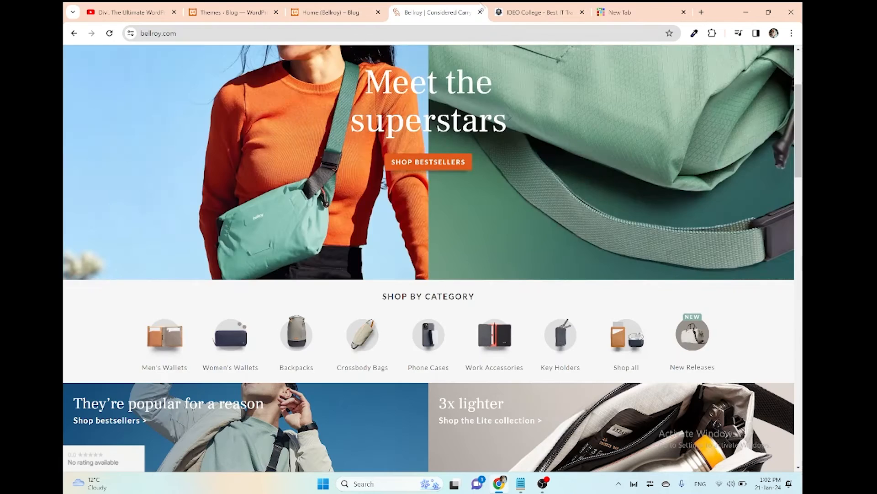
- Add a row with two equal columns beneath the category blurb row, following the image grid on the Bellroy website
scroll(445, 214, "down", 6)
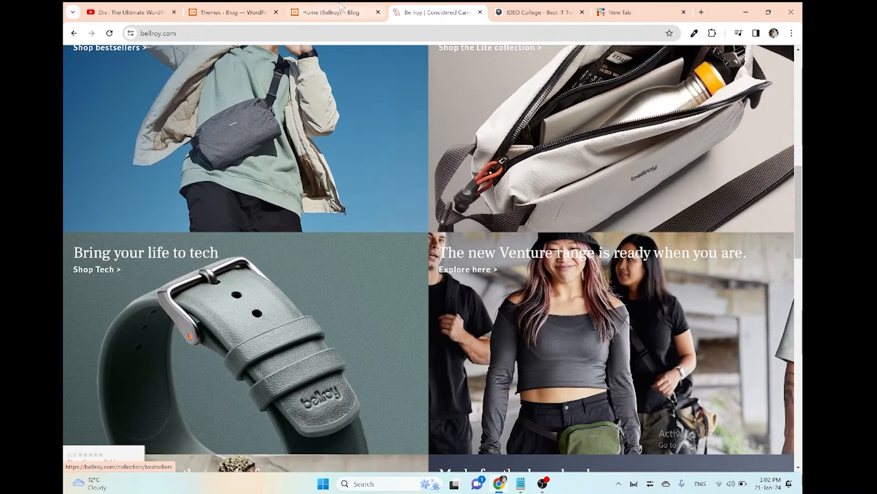
left_click(340, 11)
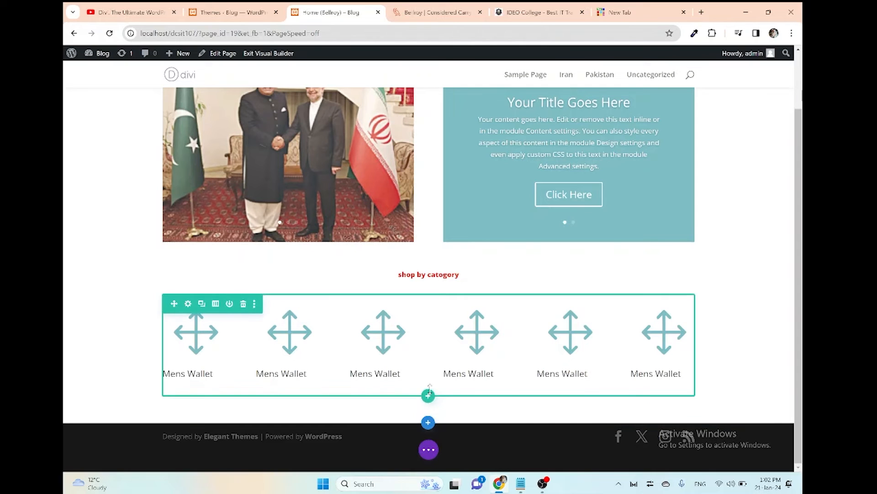
left_click(428, 395)
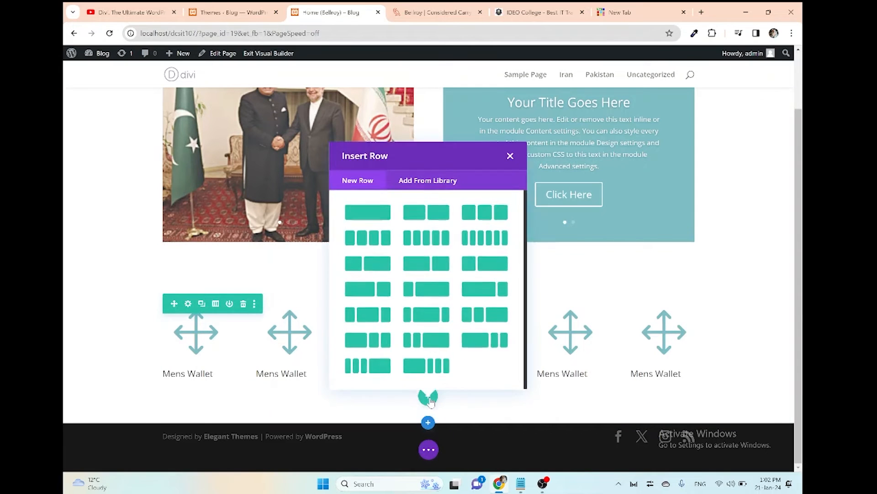
left_click(423, 212)
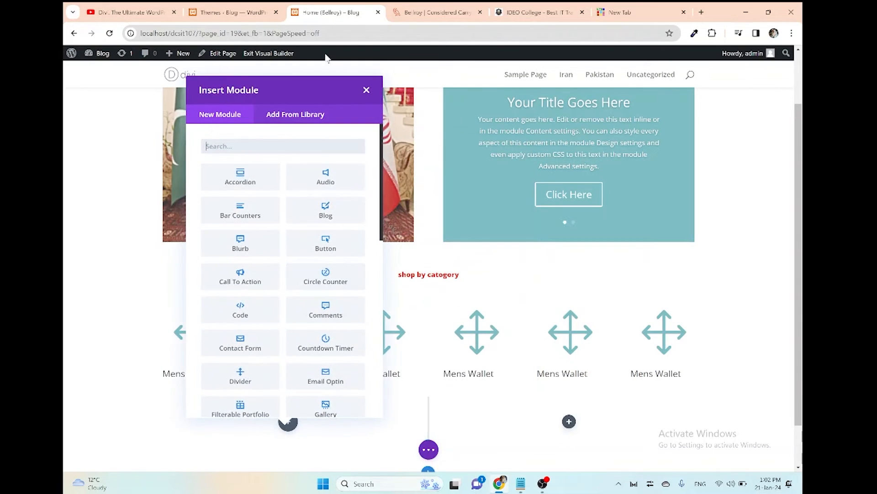
left_click(429, 12)
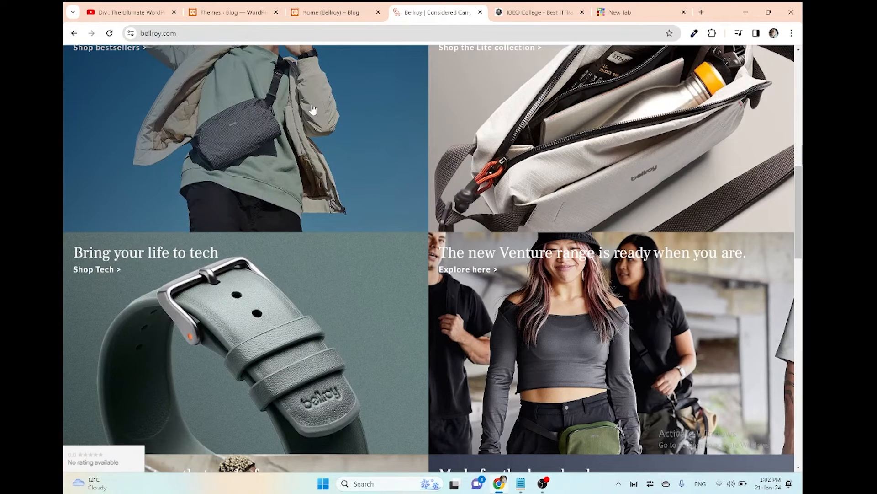
left_click(329, 13)
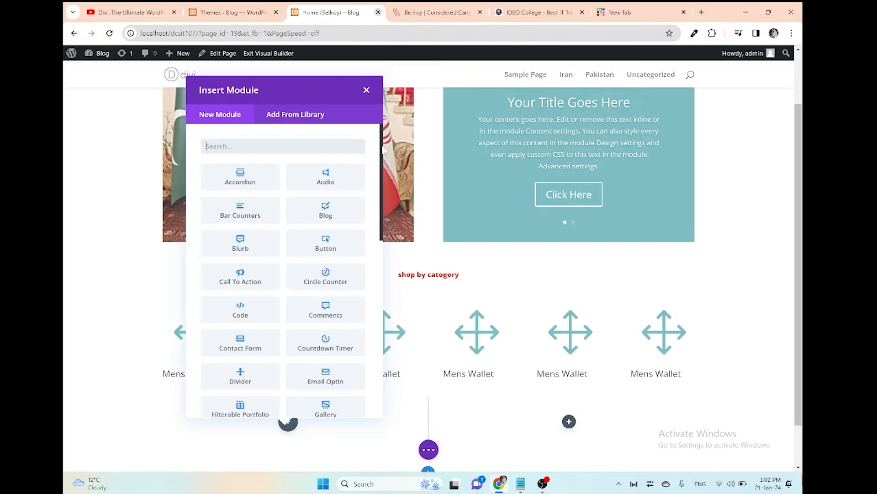
type("imag")
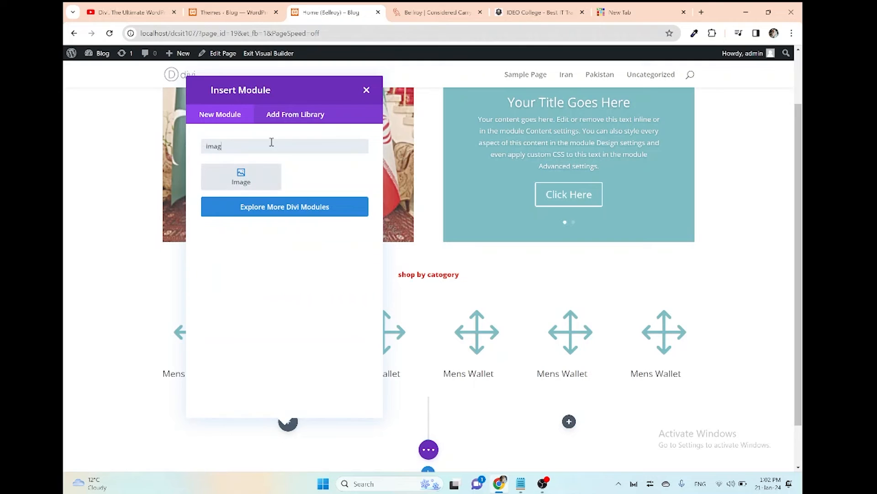
left_click(253, 172)
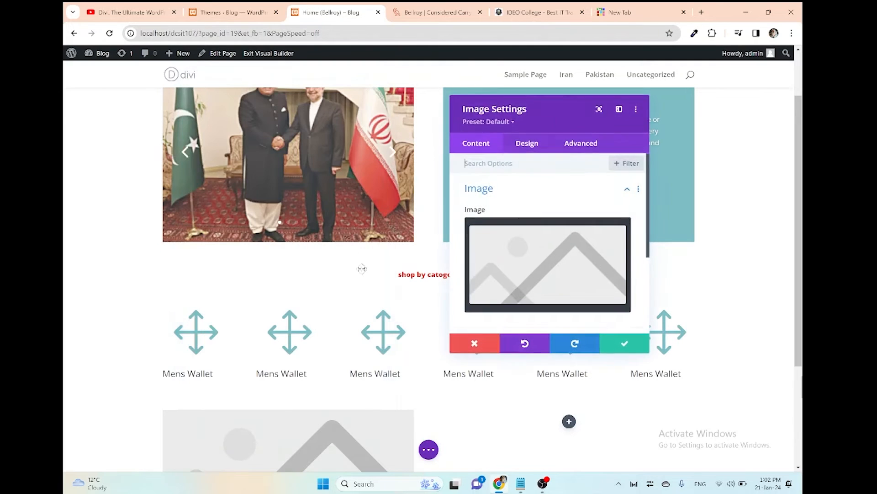
left_click(559, 276)
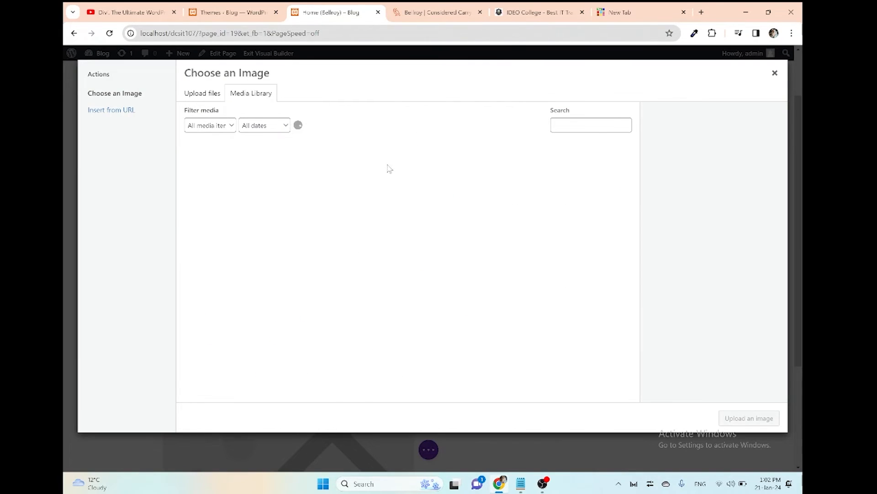
left_click(304, 182)
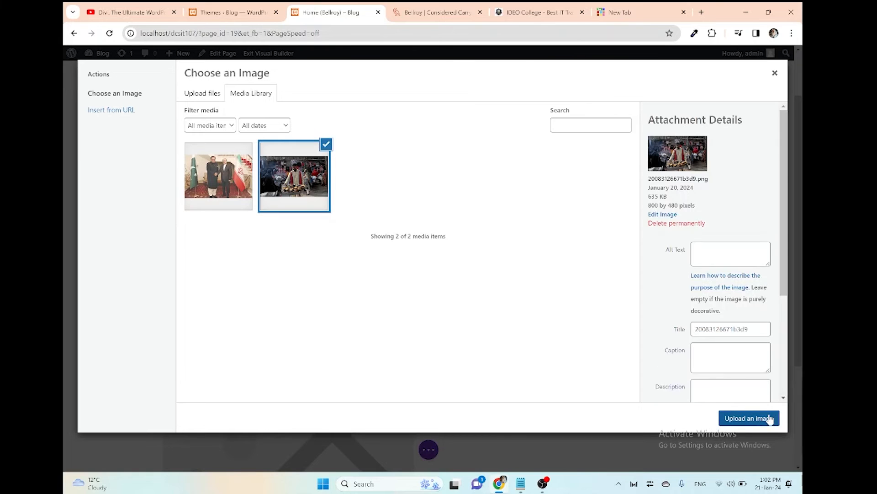
left_click(772, 417)
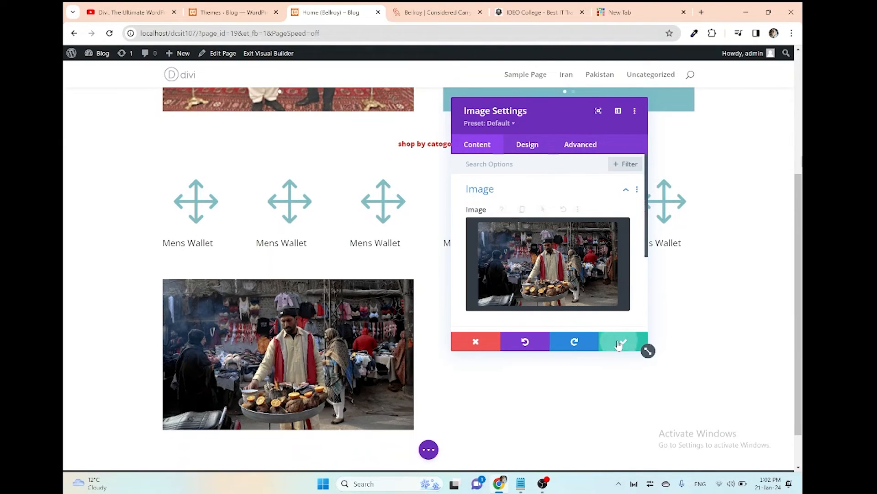
left_click(633, 344)
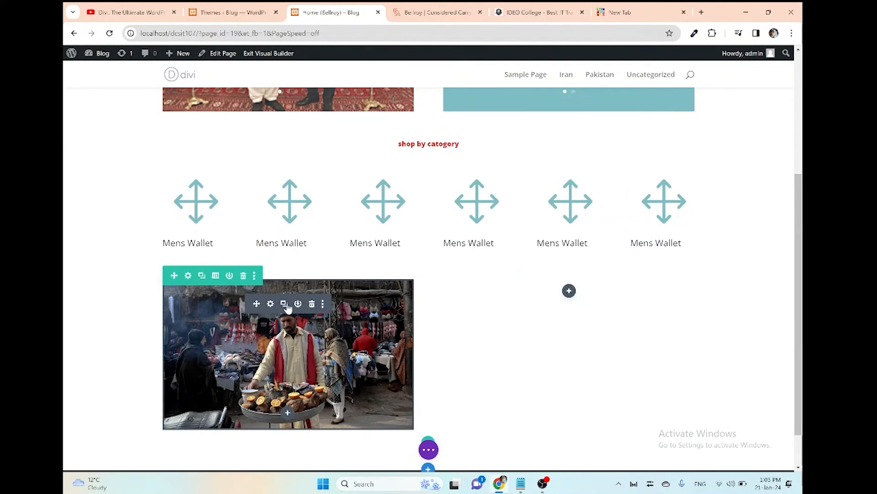
- Duplicate the street vendor image into the second column and copy the two-image row to make three stacked rows
left_click(284, 303)
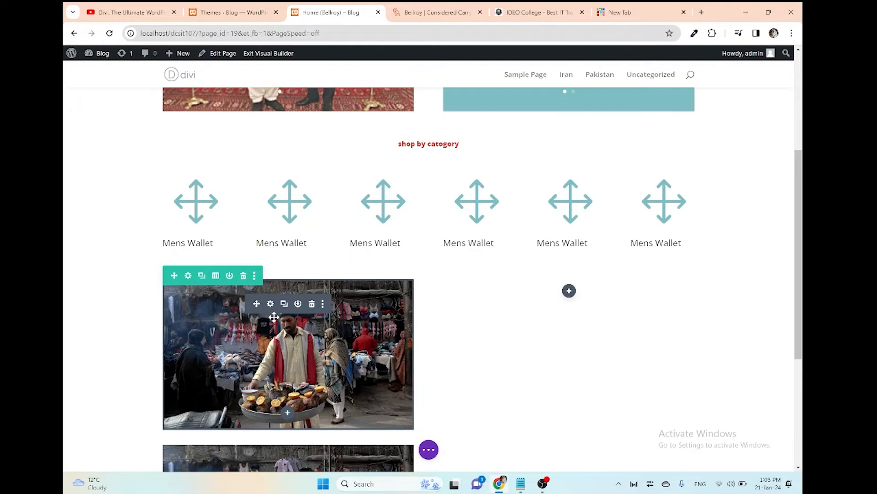
left_click_drag(252, 303, 564, 309)
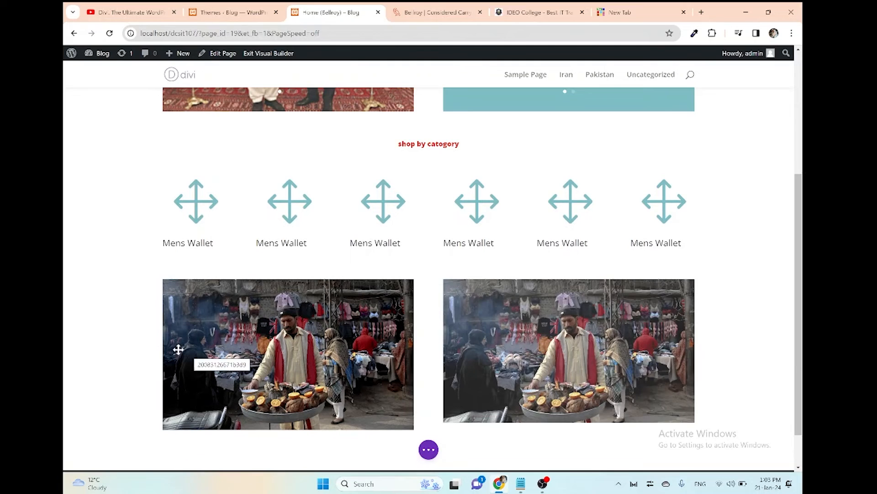
mouse_move(178, 303)
left_click(202, 275)
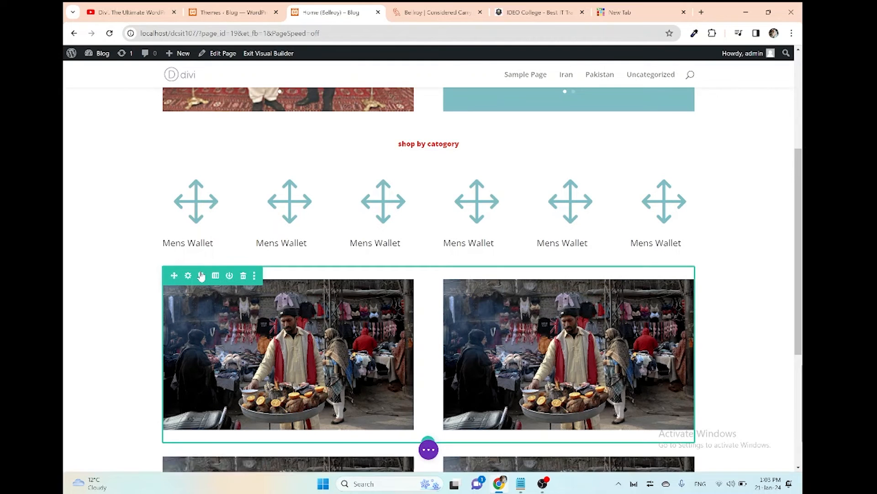
scroll(319, 315, "down", 9)
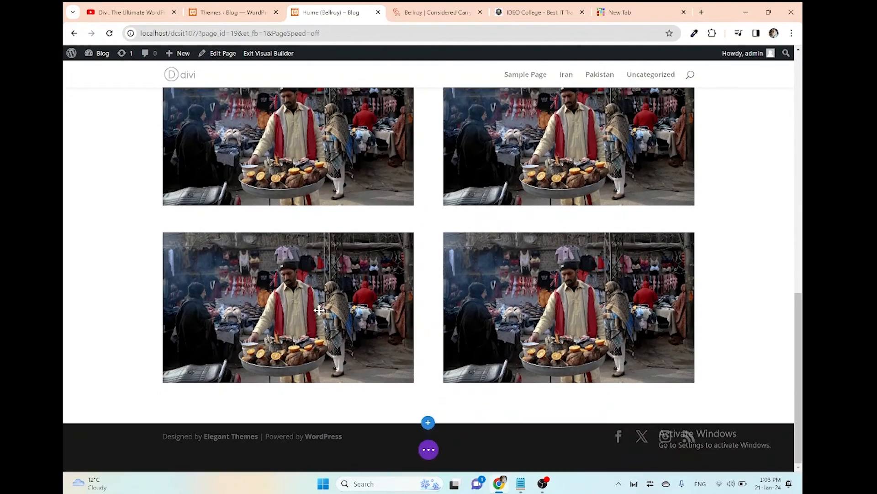
- Compare the built page's sliders, category row and image rows with the matching sections of the Bellroy home page
scroll(319, 310, "up", 7)
scroll(319, 310, "up", 6)
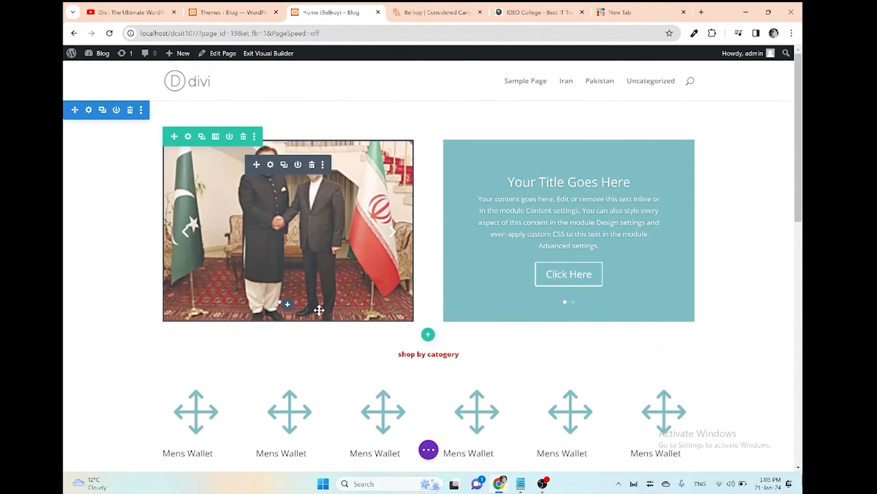
scroll(319, 311, "down", 14)
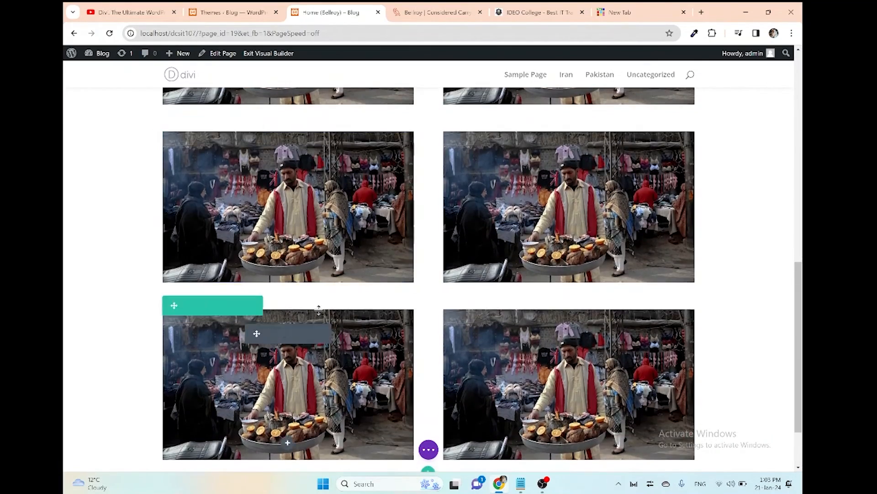
scroll(319, 310, "up", 12)
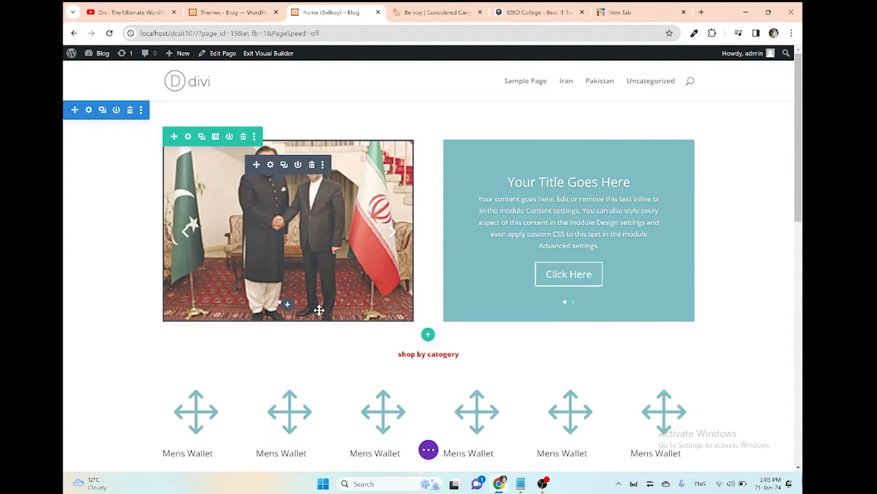
left_click(458, 7)
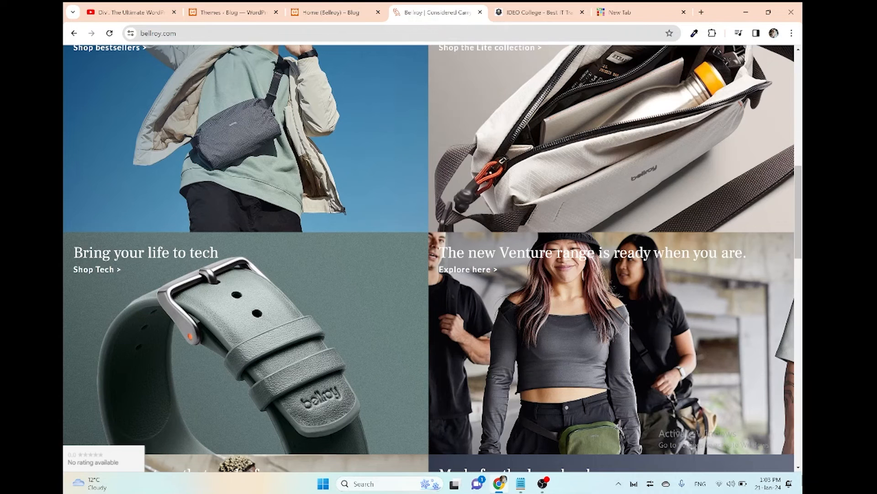
scroll(428, 257, "up", 10)
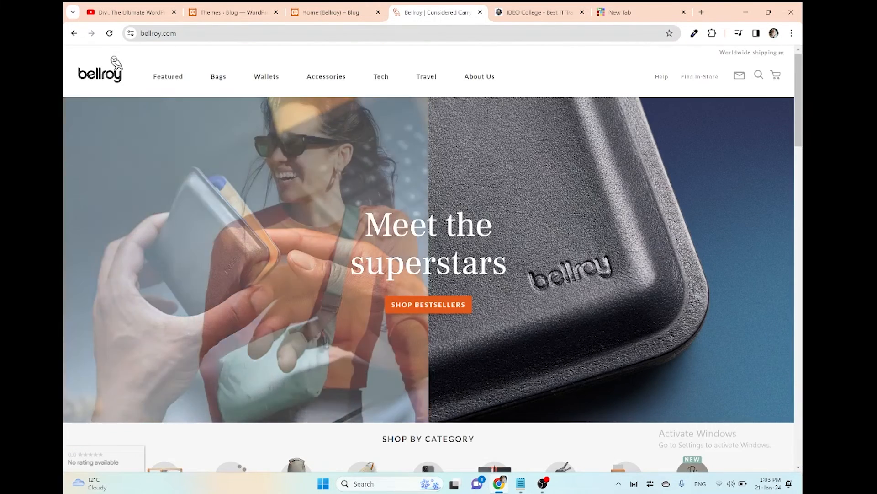
left_click(333, 12)
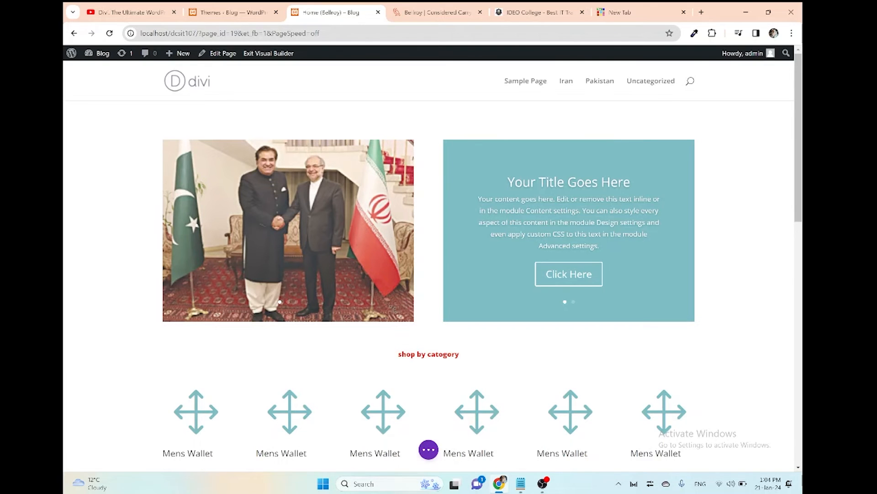
key("ctrl+Tab")
scroll(433, 259, "down", 10)
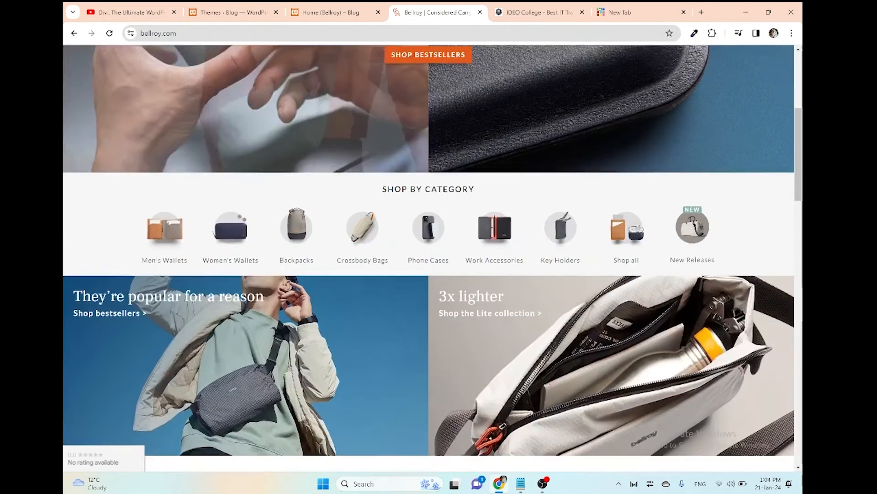
scroll(433, 259, "up", 3)
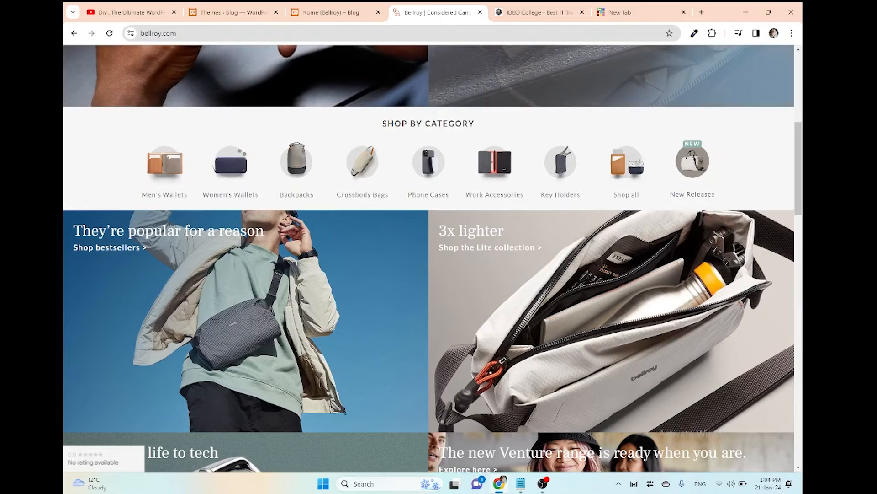
key("ctrl+shift+Tab")
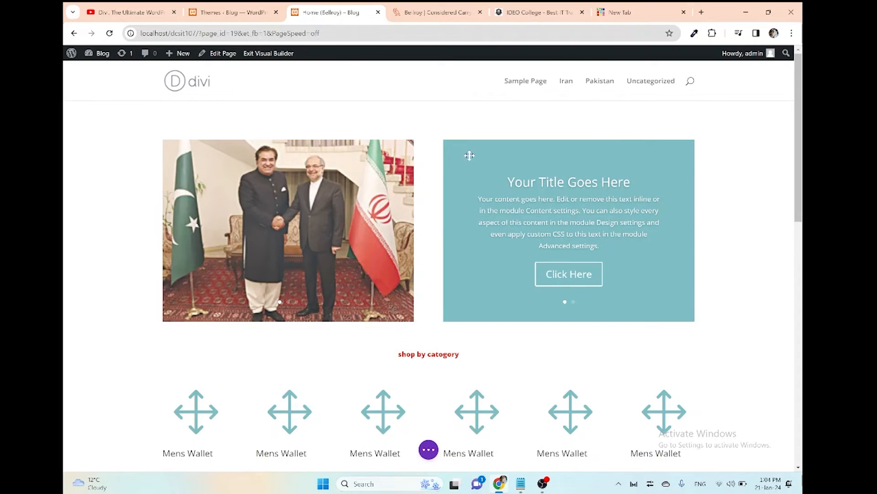
scroll(555, 172, "down", 8)
scroll(554, 172, "down", 3)
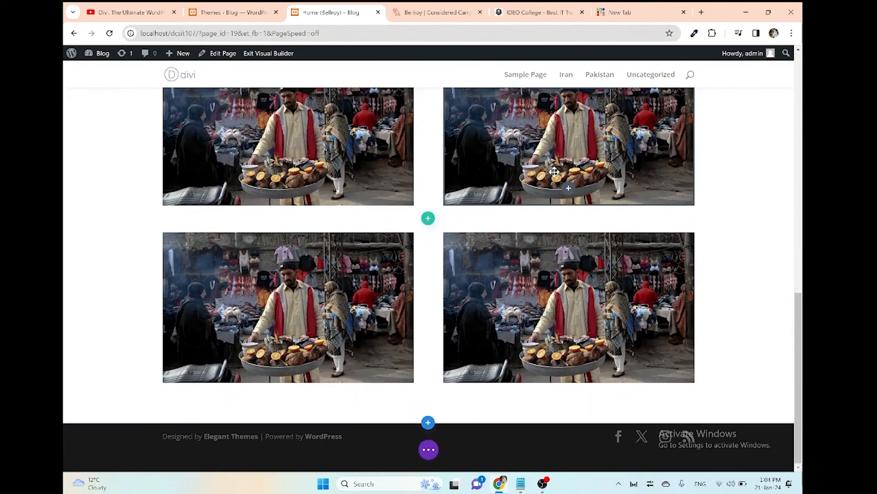
key("ctrl+Tab")
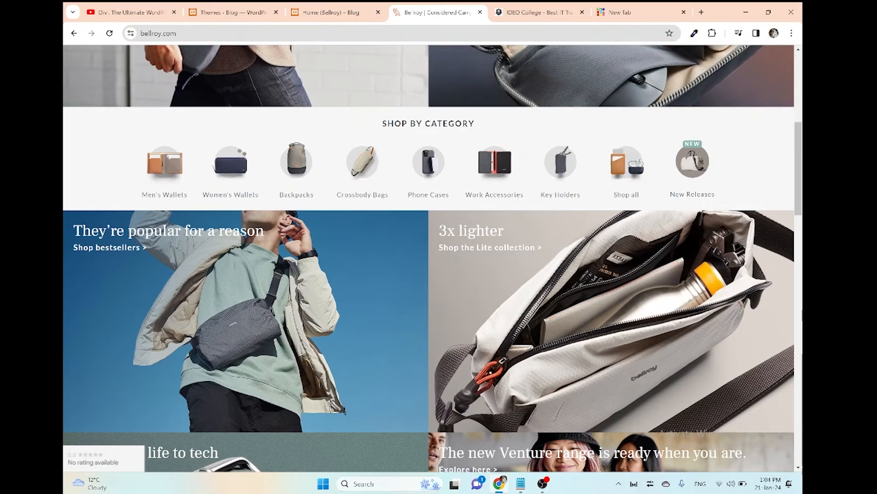
scroll(428, 258, "down", 2)
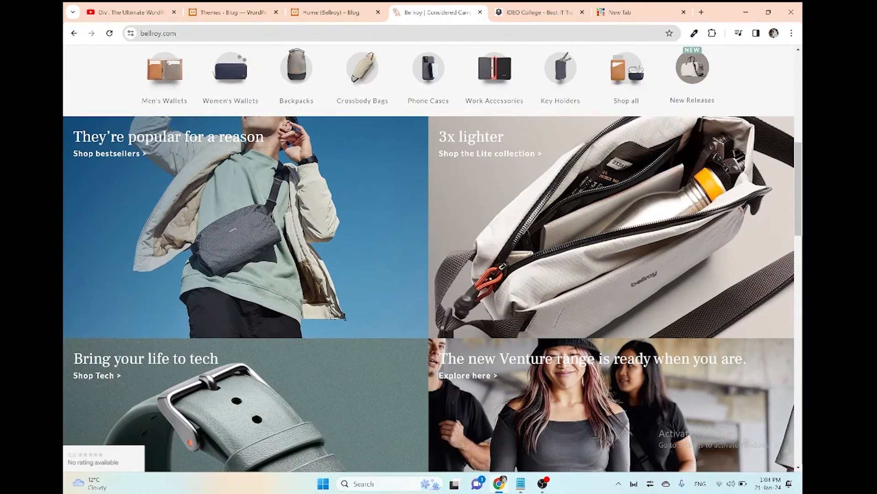
key("ctrl+shift+Tab")
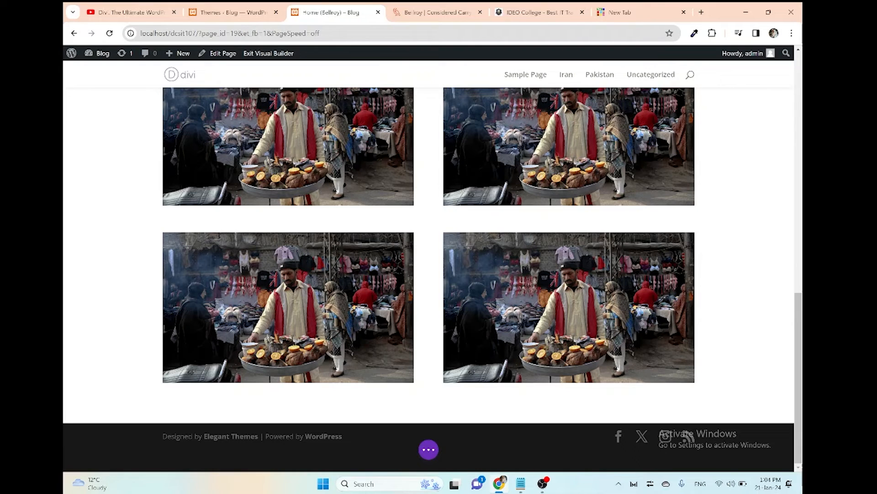
key("ctrl+shift+Tab")
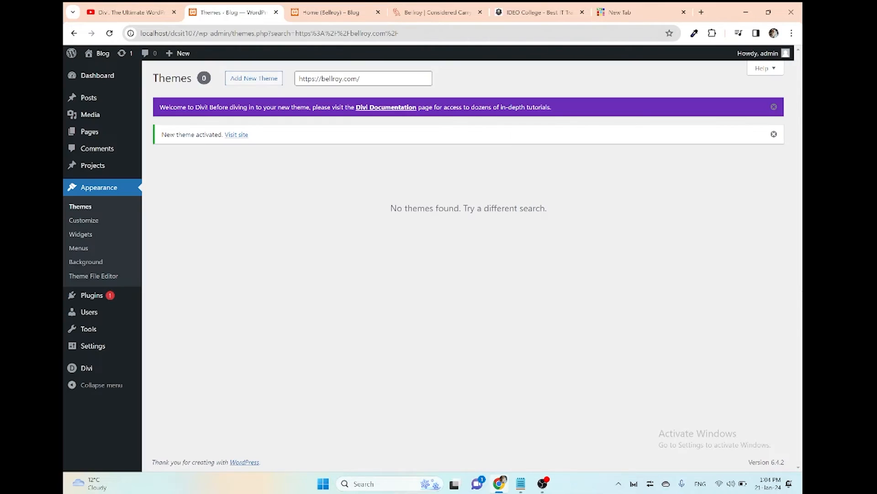
key("ctrl+Tab")
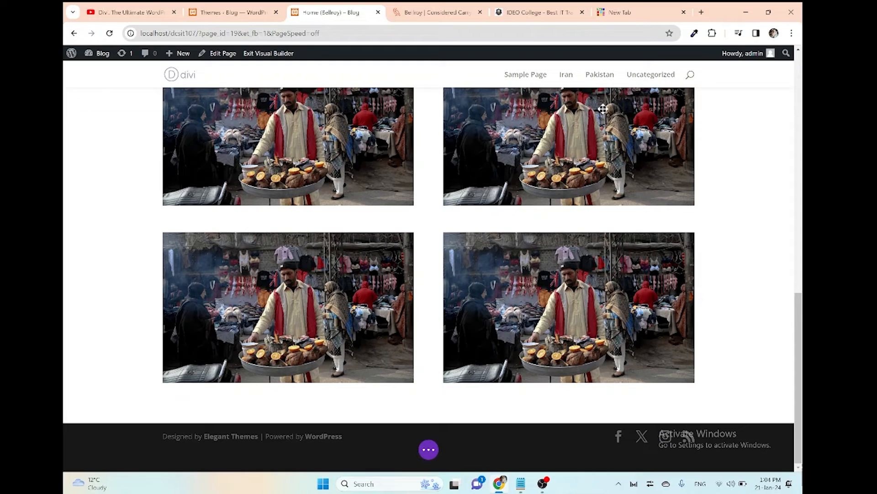
- Delete the placeholder slider in the top row's second column and replace it with a duplicate of the handshake image slider
scroll(503, 168, "up", 10)
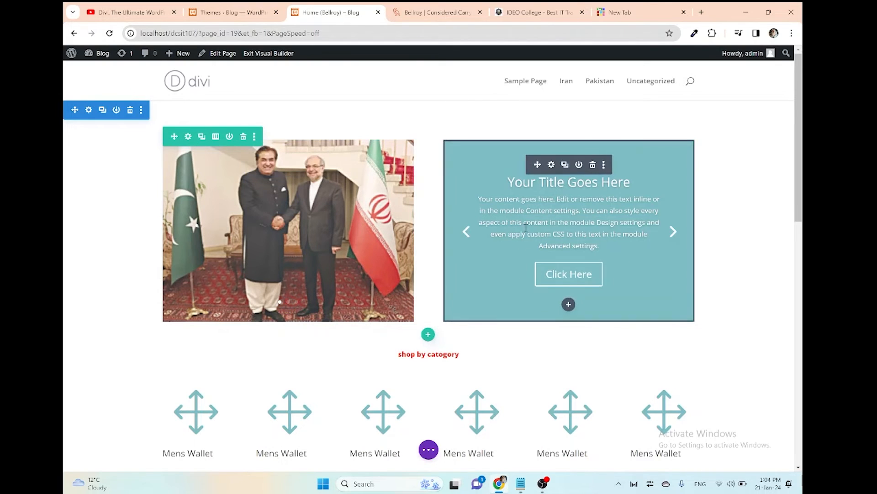
left_click(594, 166)
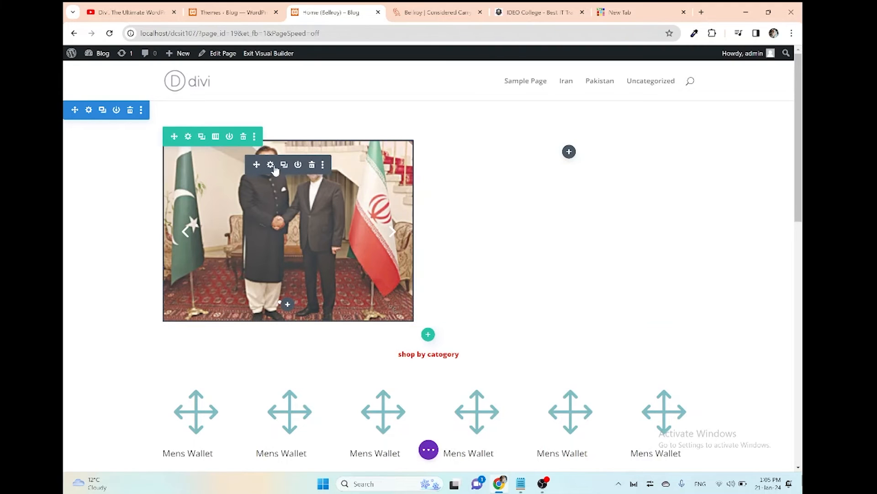
left_click(283, 165)
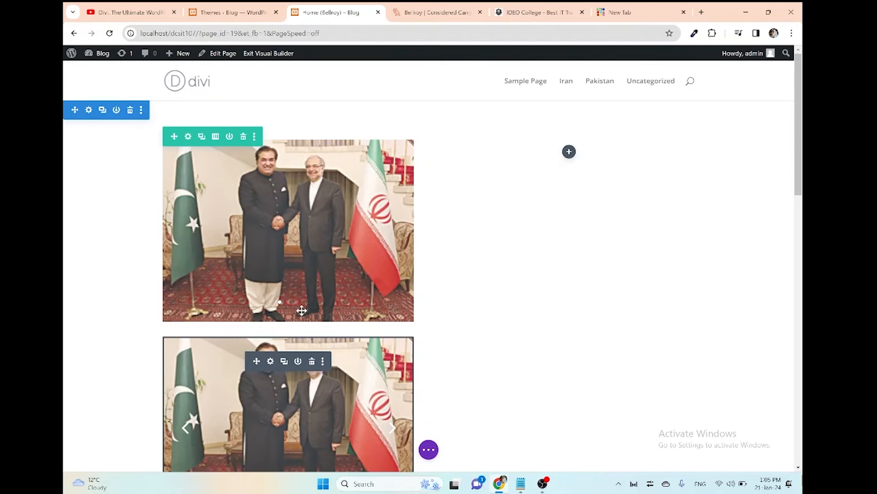
left_click_drag(302, 310, 561, 150)
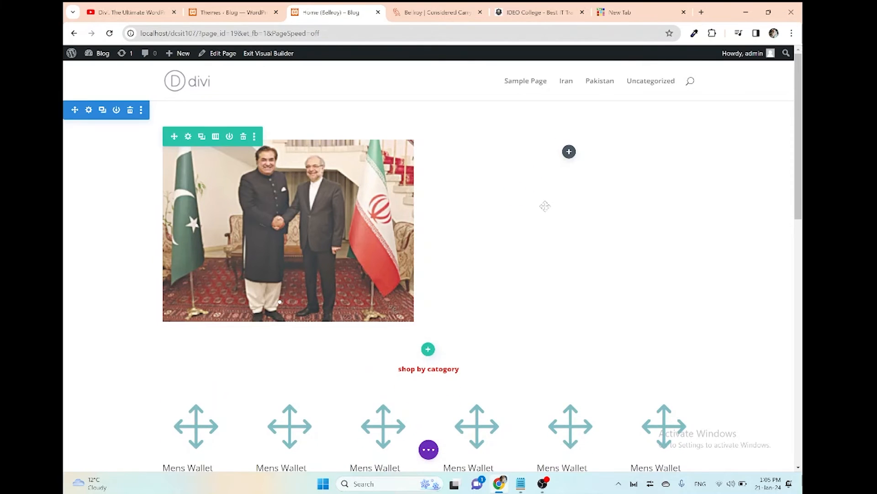
- Turn on a custom gutter width for the handshake slider row and set the gutter width to 1
left_click_drag(545, 206, 544, 206)
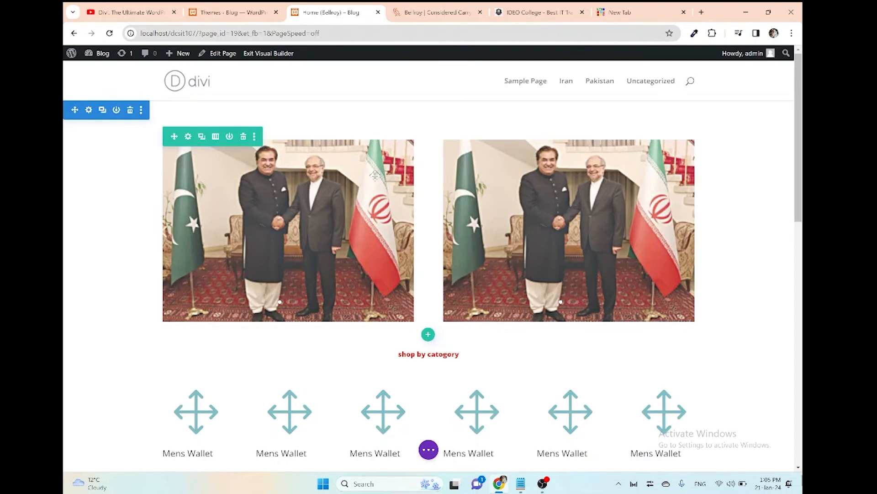
left_click(188, 138)
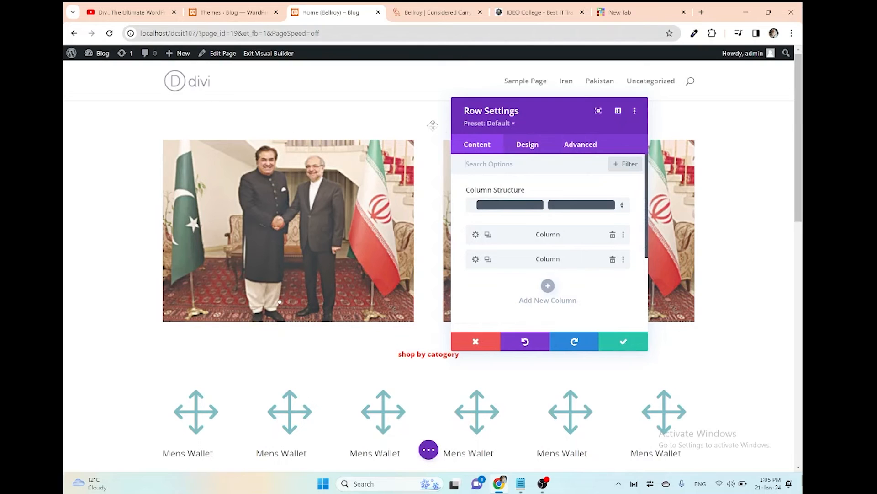
left_click(525, 145)
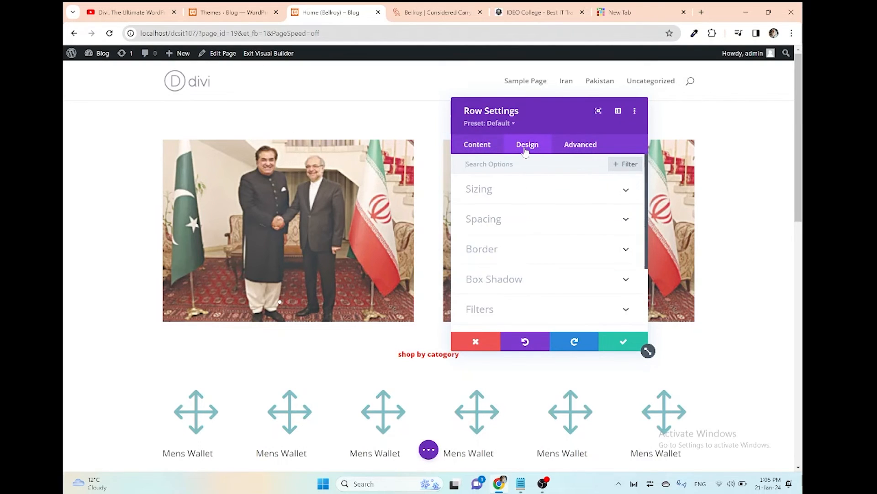
left_click(518, 199)
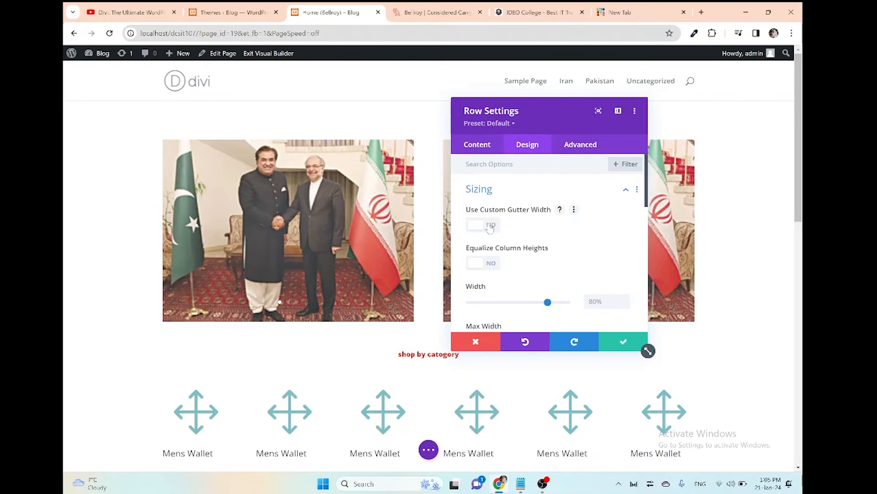
left_click(490, 226)
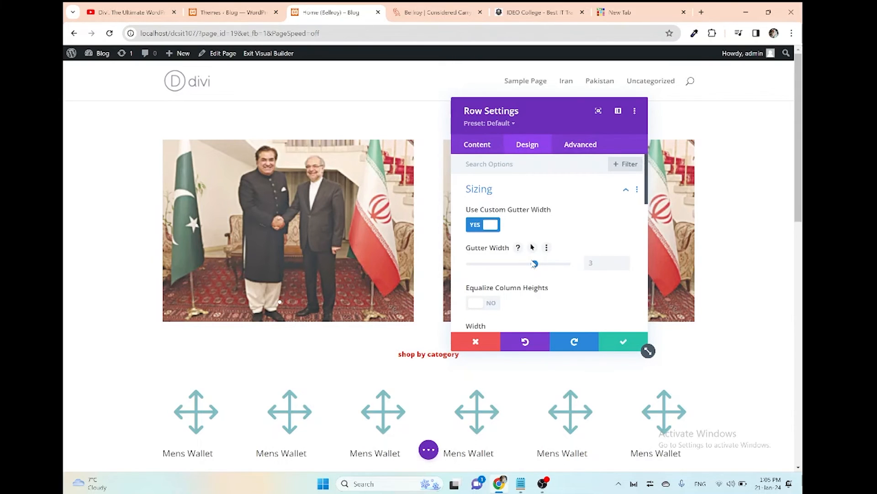
left_click_drag(545, 115, 624, 123)
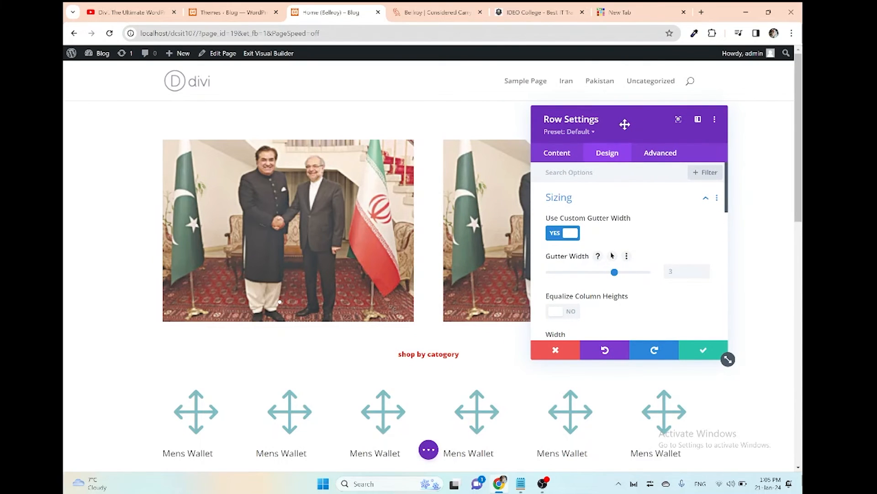
left_click_drag(614, 271, 549, 272)
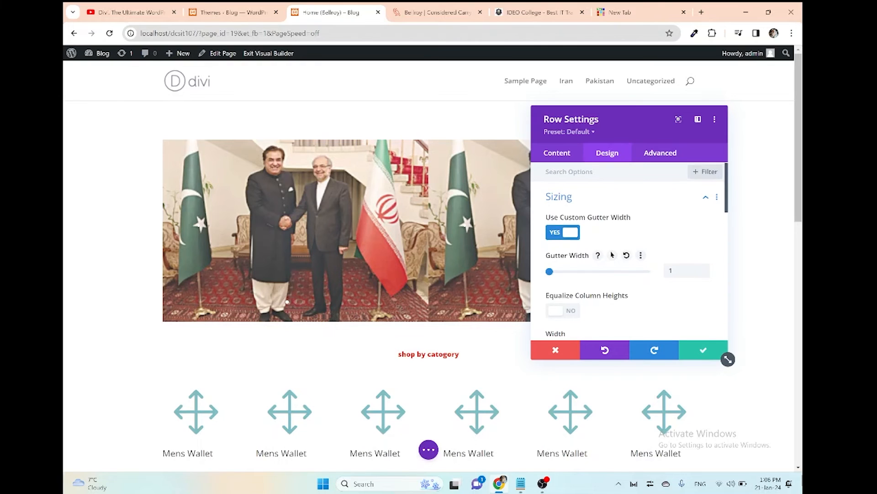
- Equalize the slider row's column heights, set its width to 100% with a 1518px maximum, and make the sliders taller
scroll(629, 250, "down", 1)
left_click(563, 292)
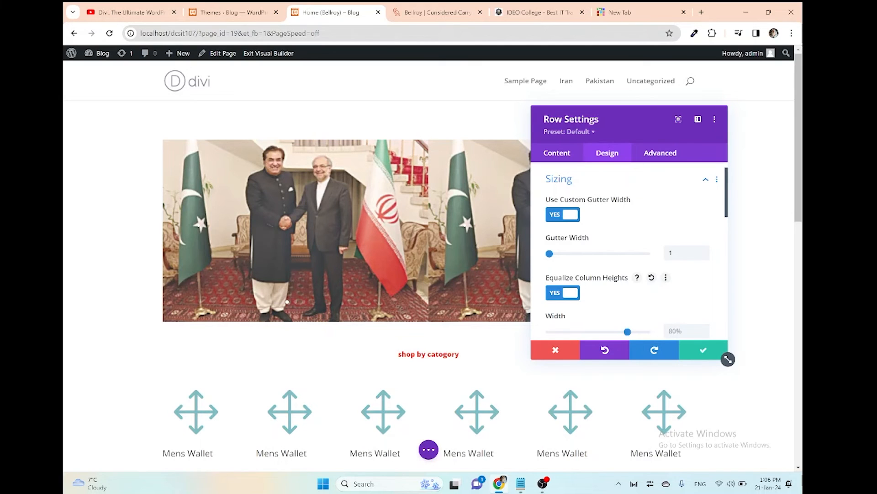
scroll(629, 274, "down", 1)
left_click_drag(628, 309, 647, 308)
scroll(629, 252, "down", 1)
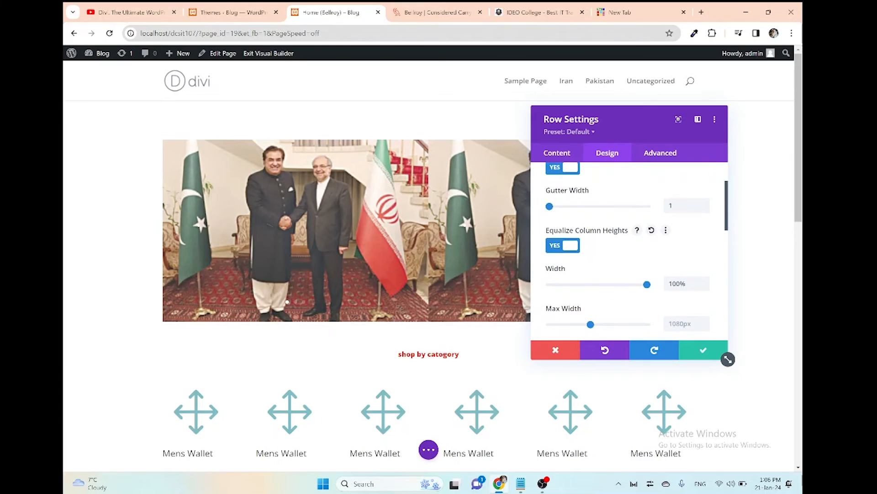
scroll(685, 275, "down", 1)
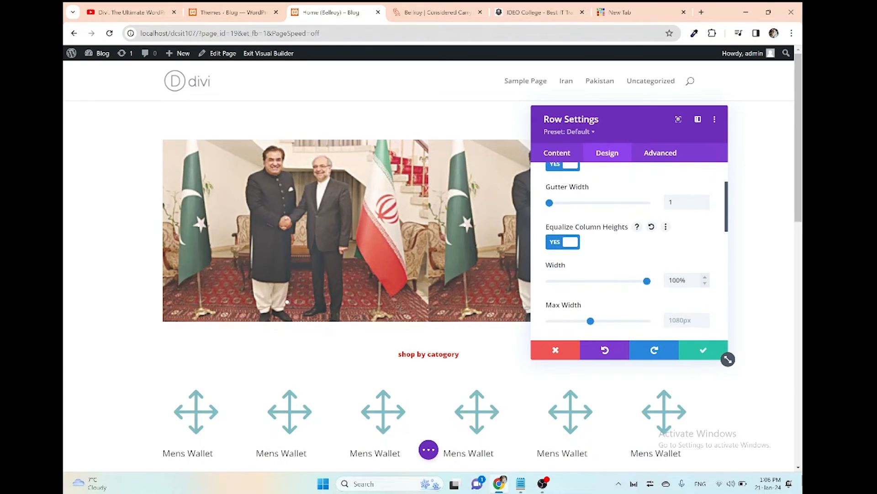
left_click_drag(591, 321, 607, 321)
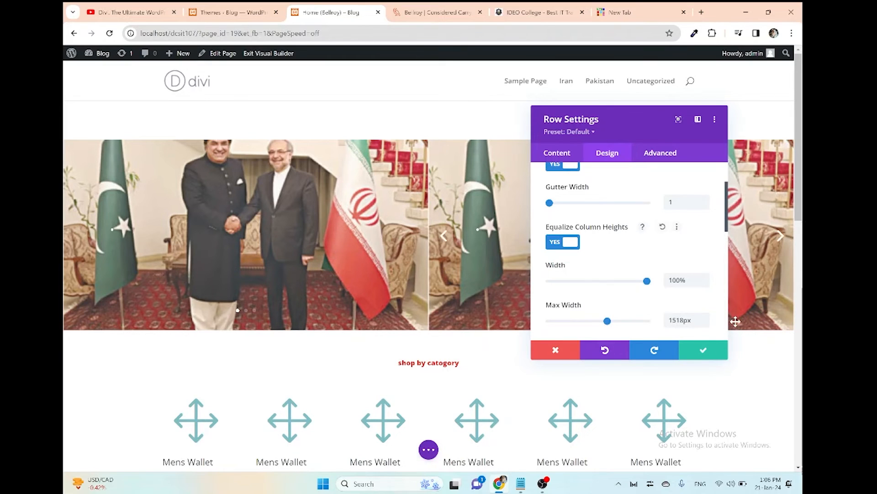
left_click(706, 348)
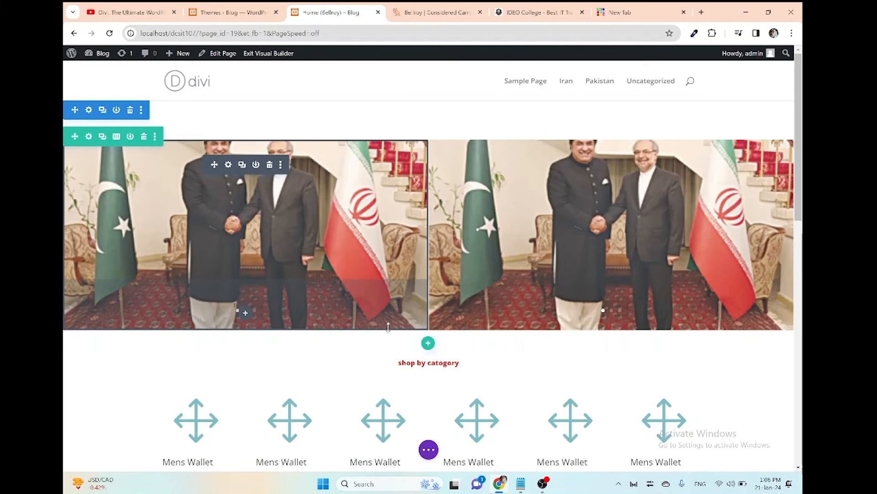
mouse_move(381, 394)
left_mouse_down()
mouse_move(381, 417)
mouse_move(380, 407)
left_mouse_up()
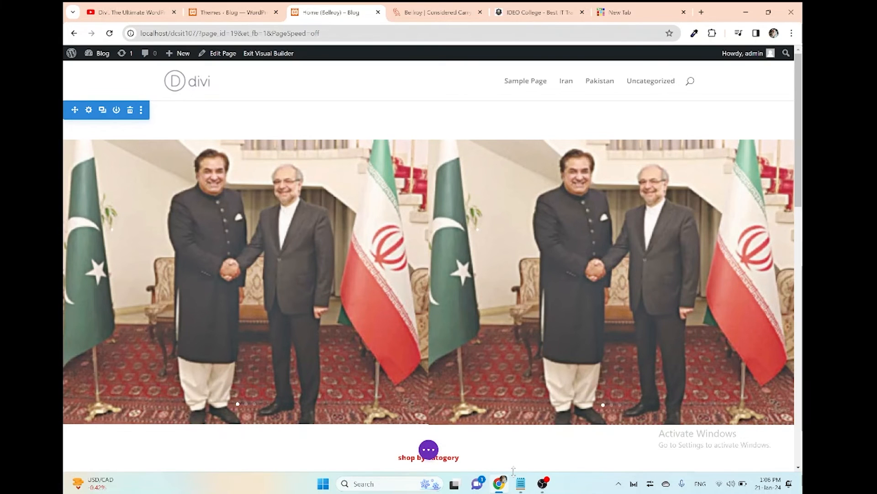
scroll(513, 470, "down", 2)
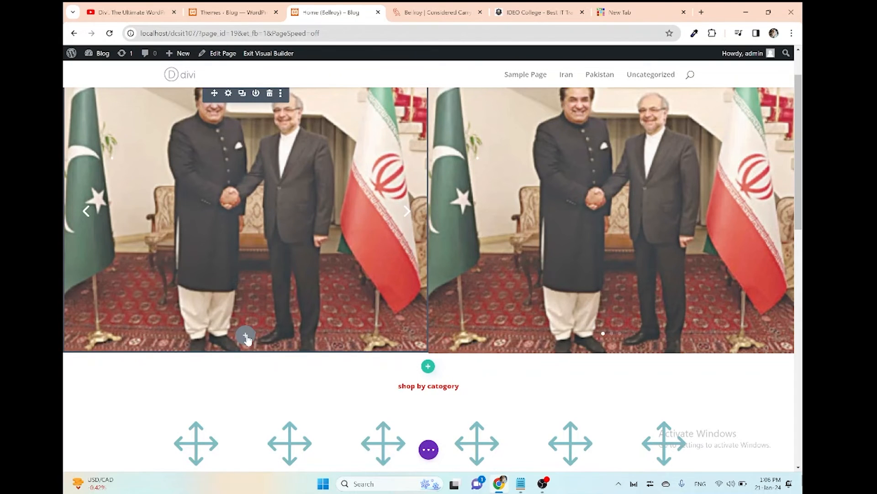
left_click(246, 337)
type("but")
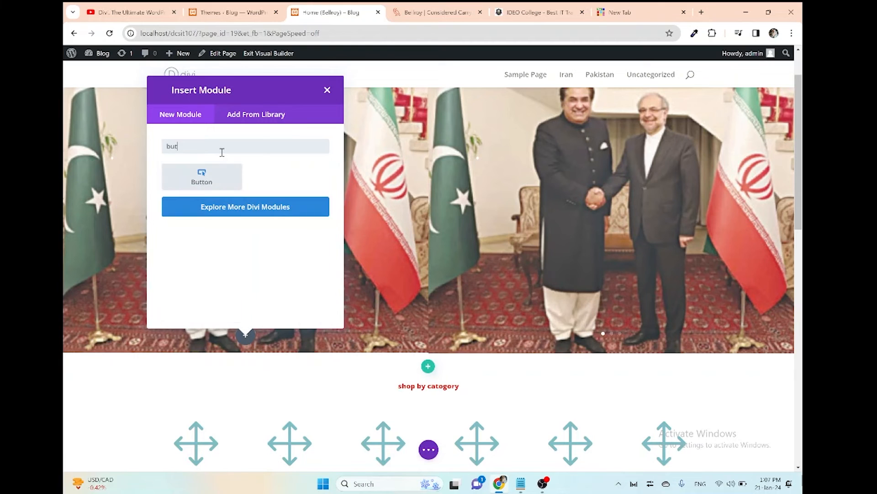
left_click(201, 177)
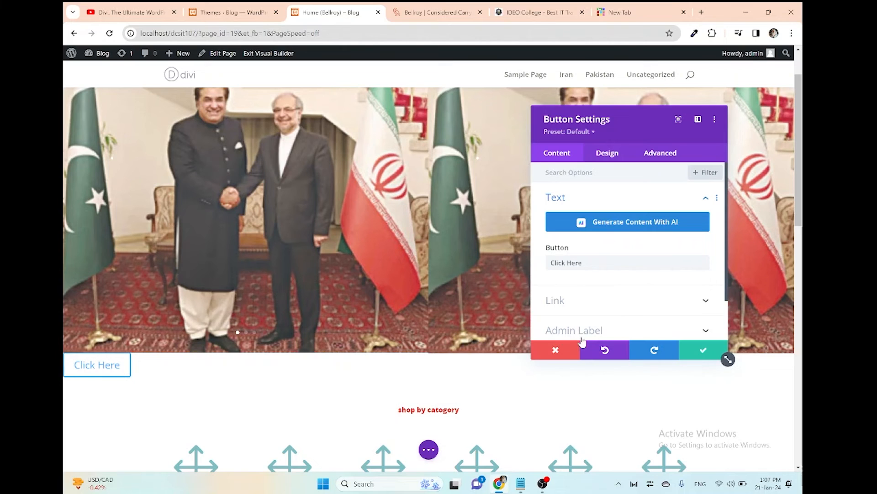
left_click(565, 350)
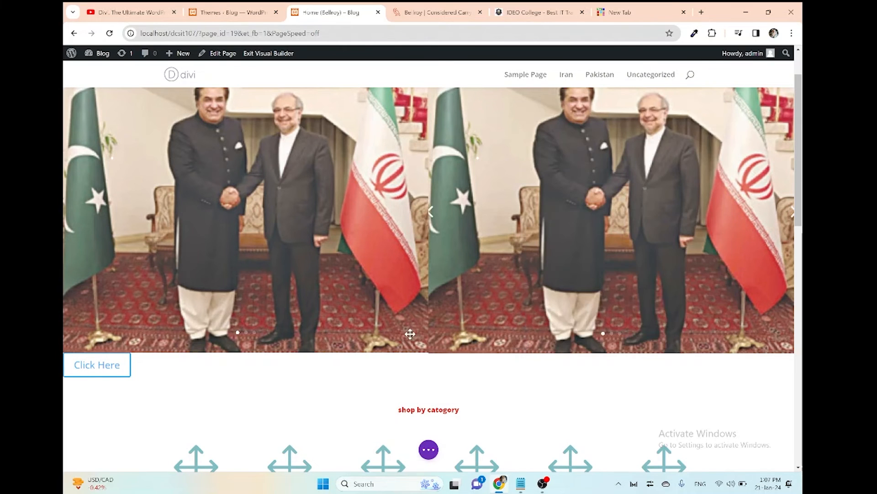
scroll(410, 335, "down", 5)
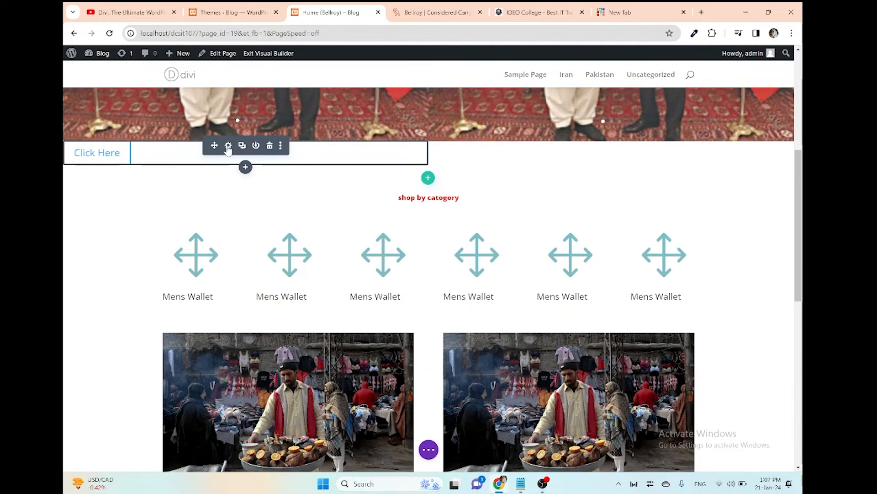
left_click(270, 146)
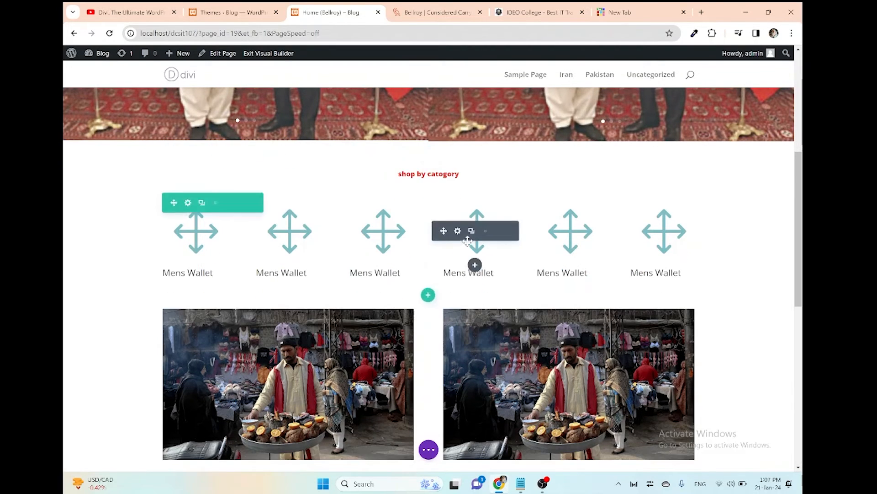
- Turn on a custom gutter width for the first street vendor image row and set the gutter width to 1
scroll(467, 241, "down", 3)
mouse_move(372, 210)
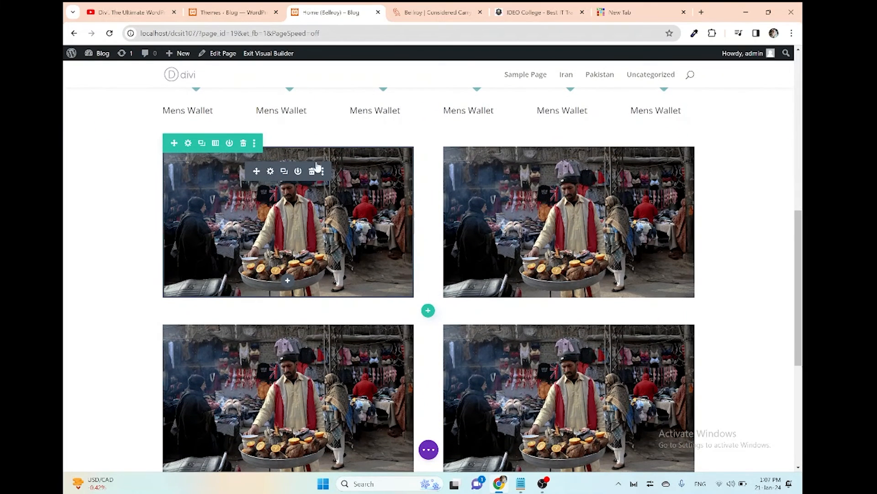
left_click(188, 144)
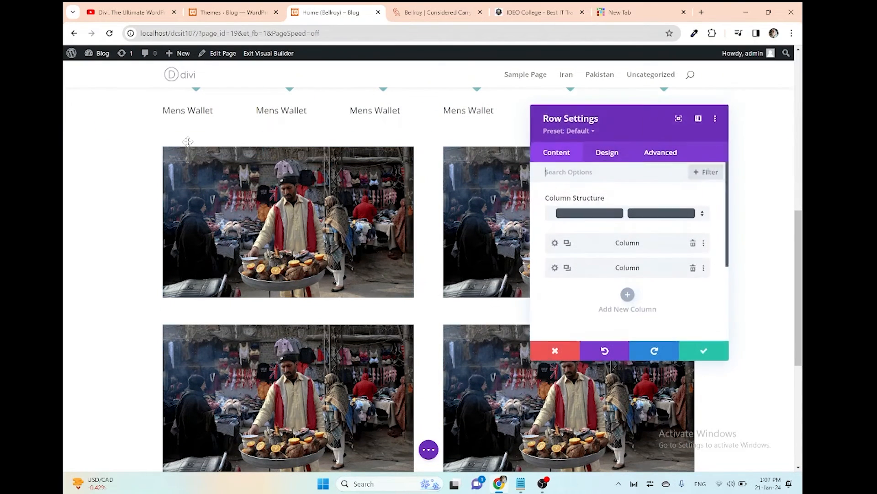
left_click(607, 154)
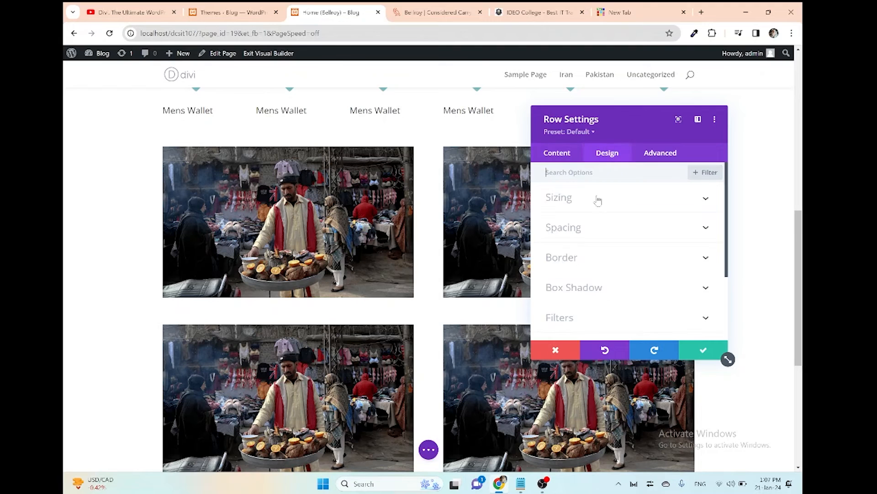
left_click(588, 198)
left_click(563, 234)
left_click(563, 235)
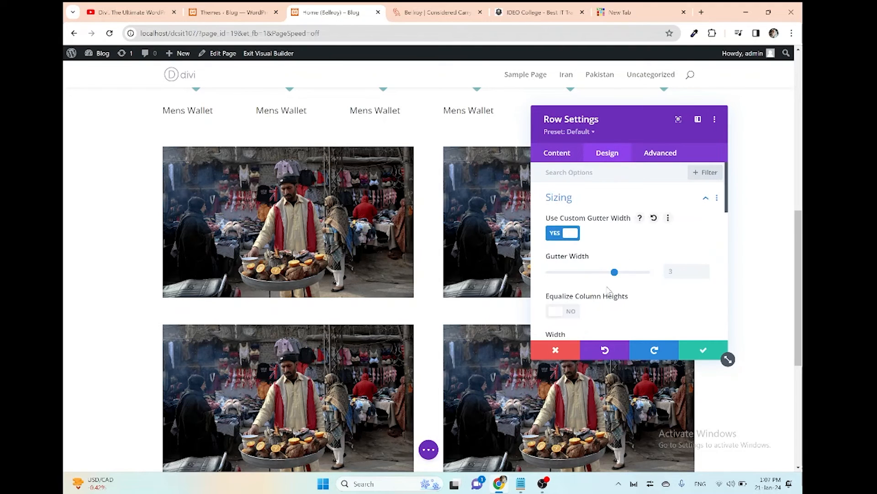
left_click_drag(614, 272, 550, 272)
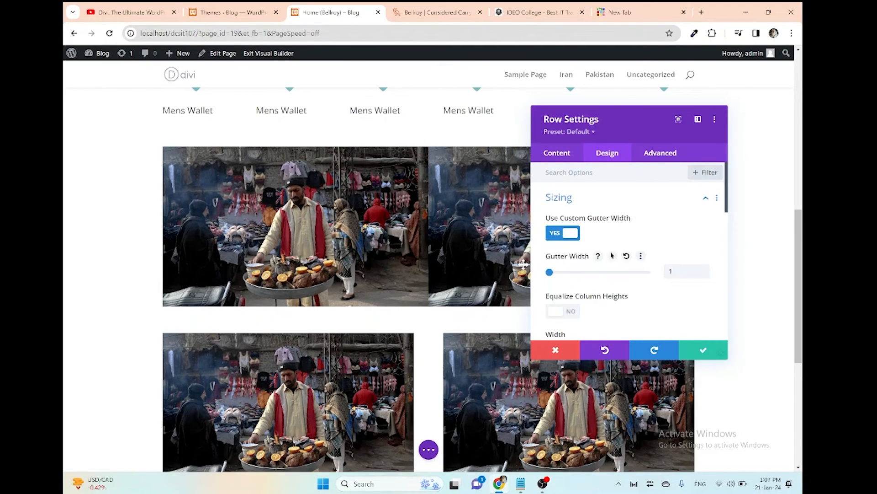
- Equalize the image row's column heights, set its width to 100% and maximum width to 1583px, and save the row settings
left_click(558, 314)
scroll(559, 315, "down", 1)
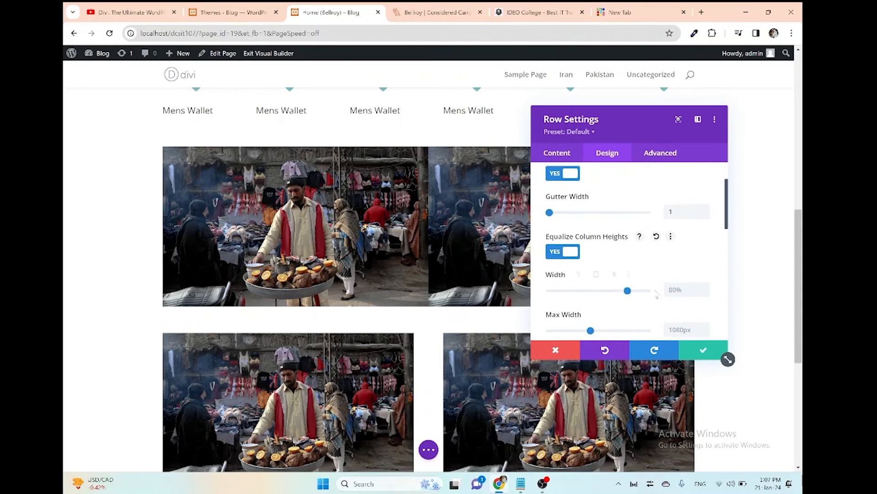
left_click_drag(628, 291, 648, 292)
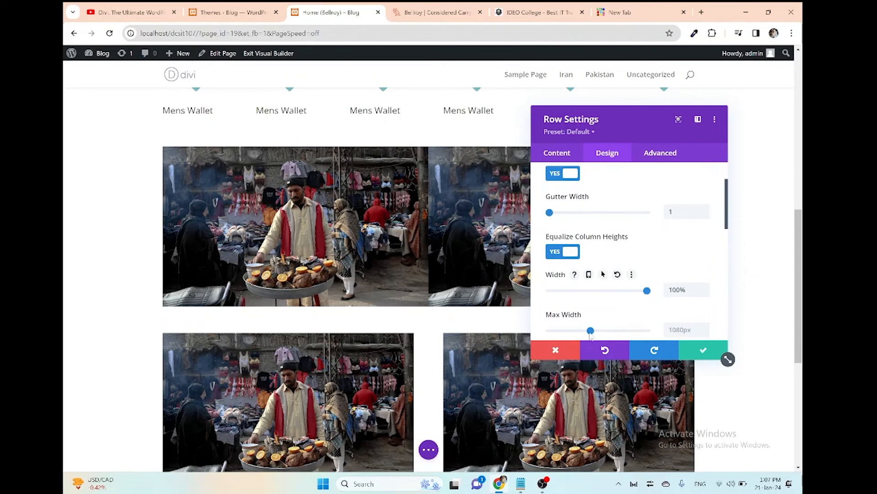
left_click_drag(591, 330, 606, 330)
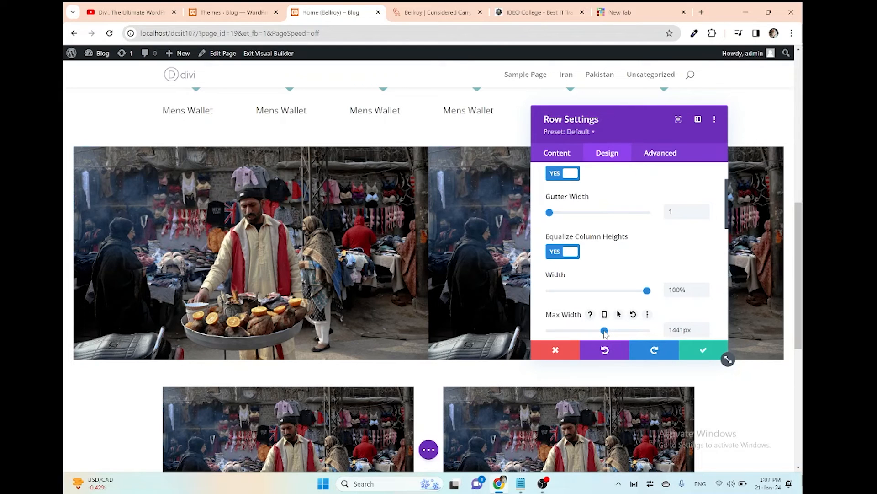
left_click_drag(605, 330, 609, 330)
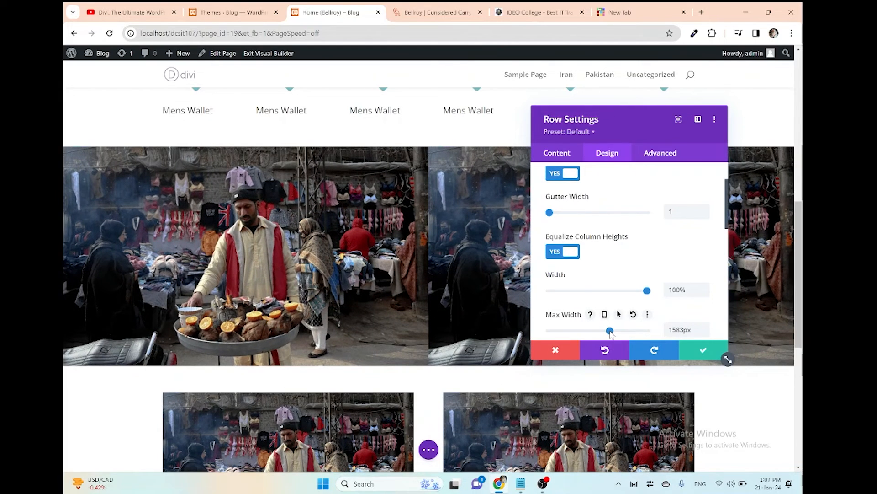
left_click(699, 352)
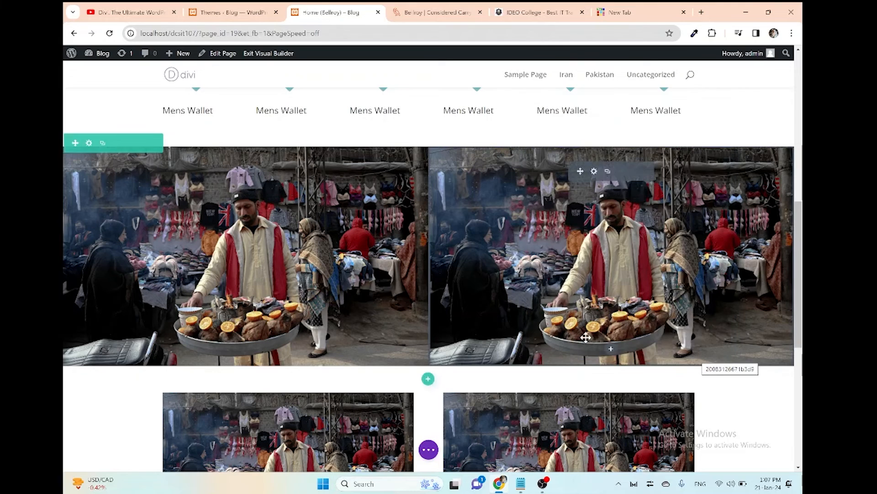
- Delete the two narrower street vendor image rows and replace them with duplicates of the full-width image row
scroll(507, 332, "down", 4)
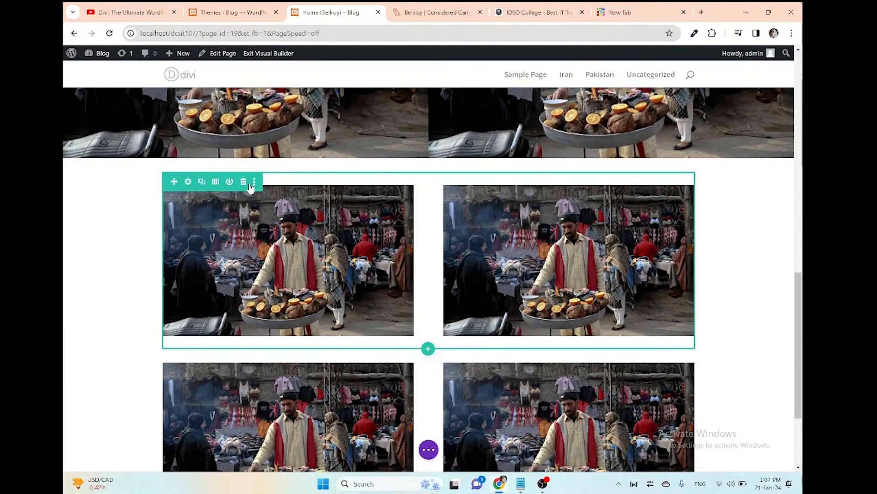
left_click(247, 182)
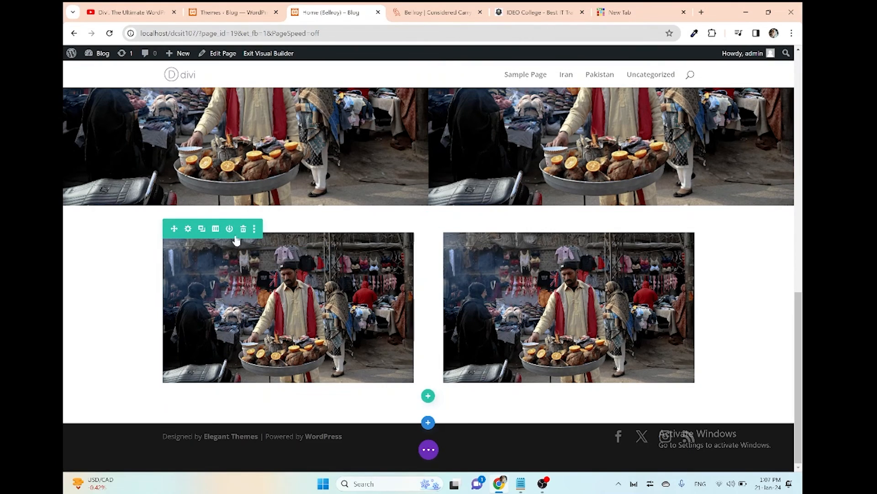
left_click(246, 231)
scroll(229, 229, "up", 4)
scroll(119, 283, "down", 2)
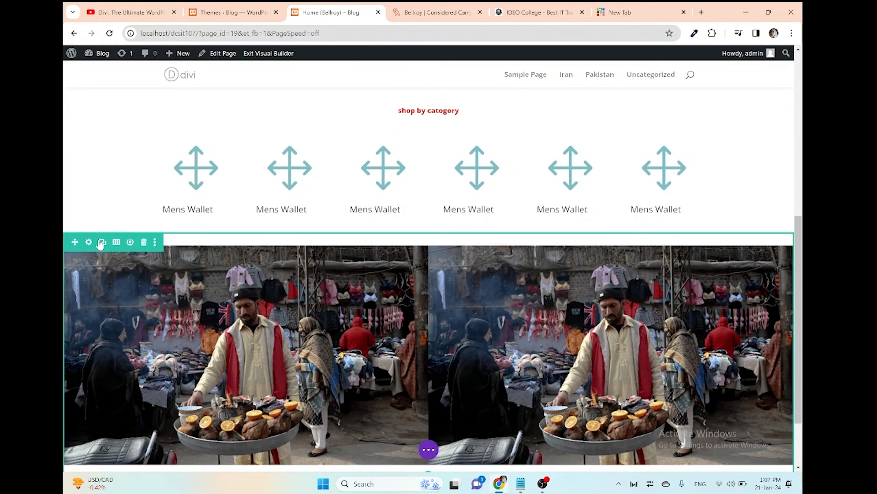
left_click(109, 247)
scroll(356, 382, "down", 5)
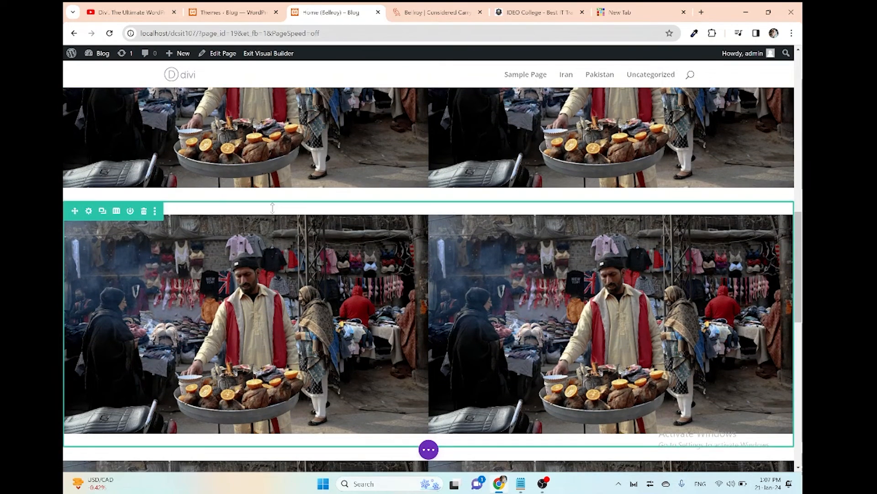
- Pull both images of the second street vendor row upward to close the gap beneath the first image row
left_click_drag(276, 196, 279, 195)
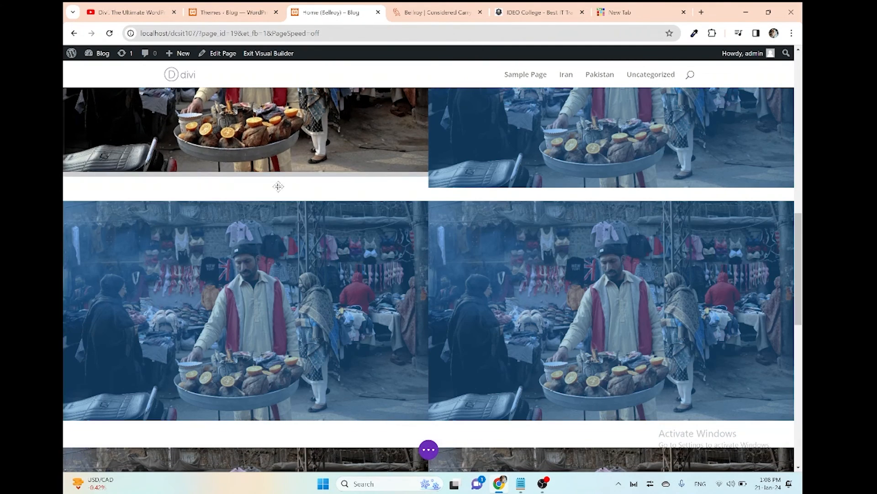
left_click_drag(278, 190, 280, 185)
double_click(284, 191)
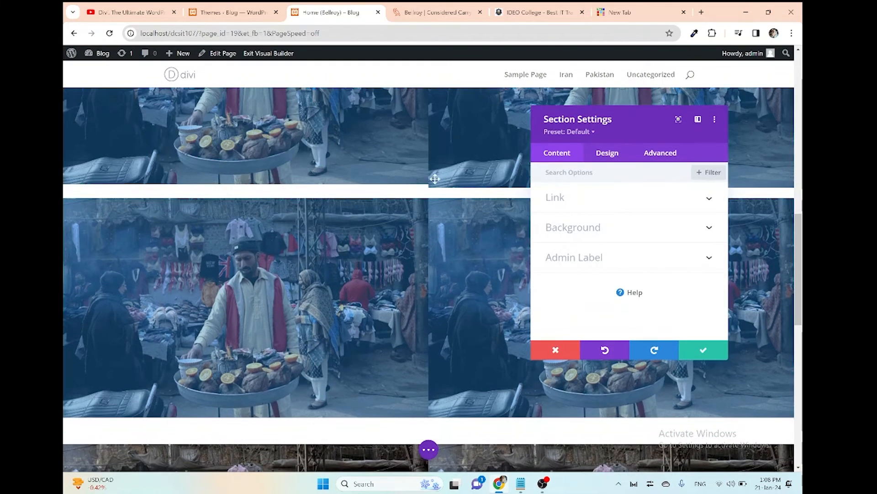
left_click(556, 350)
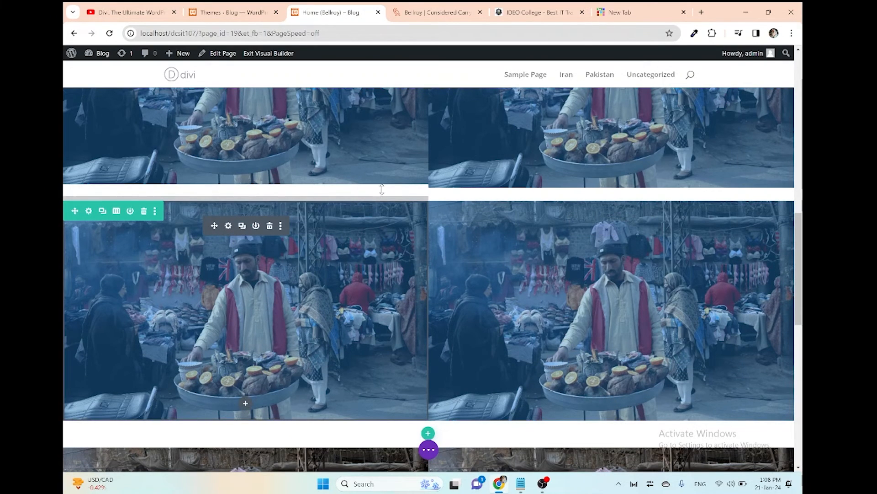
left_click_drag(381, 189, 378, 175)
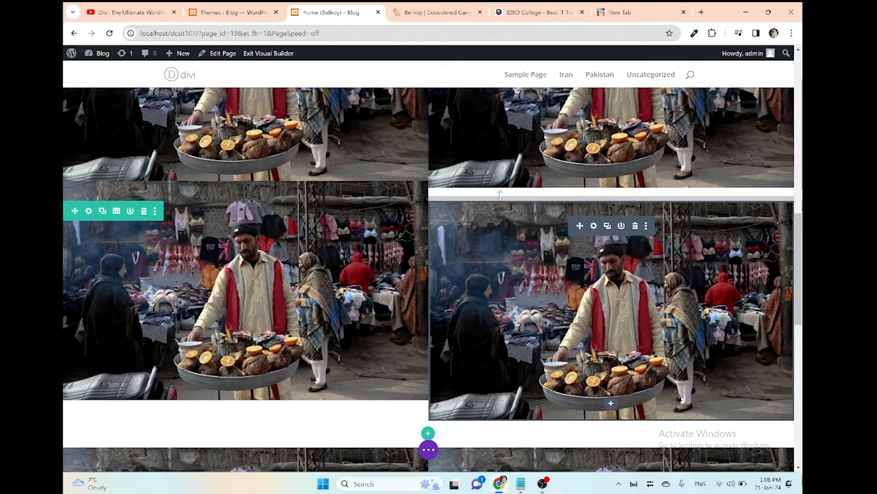
left_click_drag(500, 191, 503, 176)
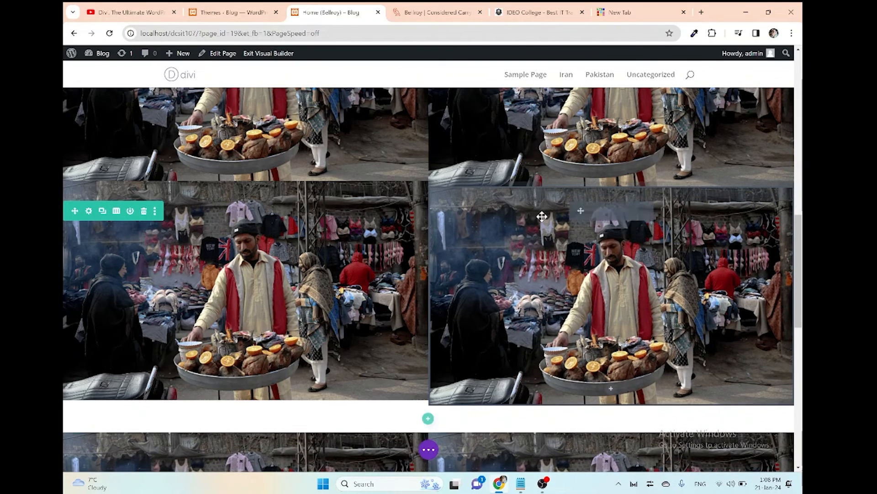
scroll(542, 216, "up", 4)
scroll(542, 216, "down", 2)
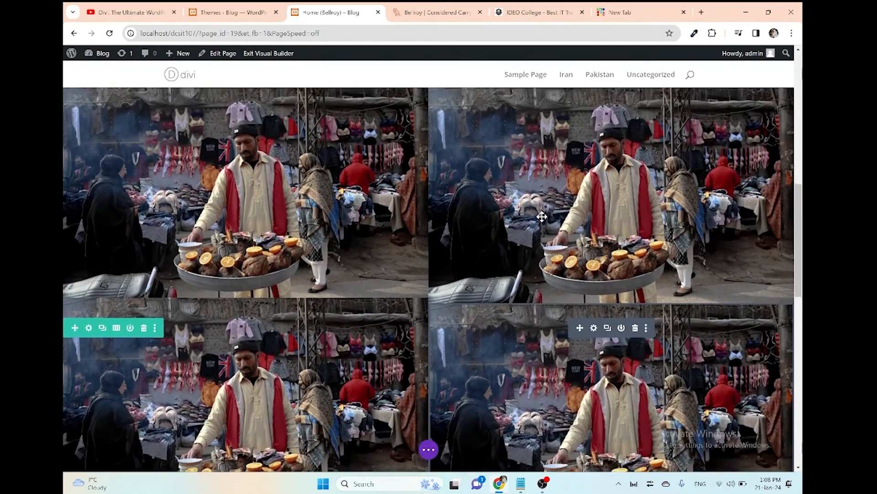
- Compare the image grid with Bellroy's and open the link options of the first row's left street vendor image
left_click(452, 6)
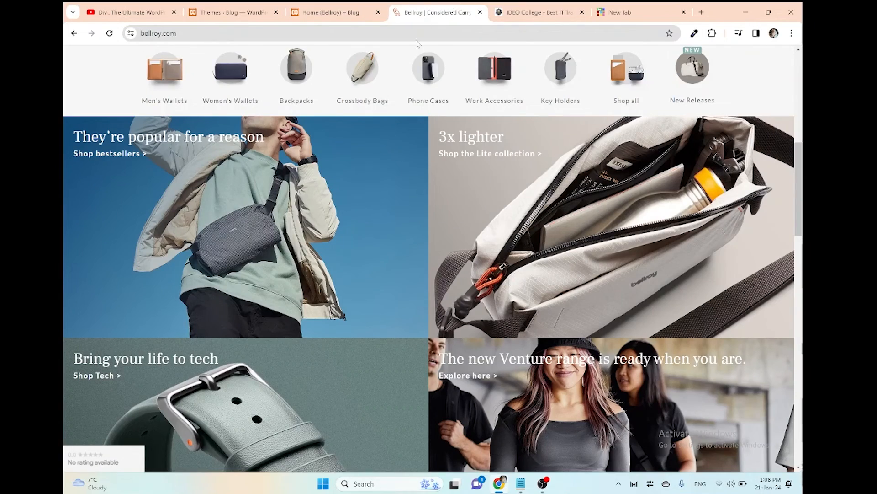
left_click(358, 6)
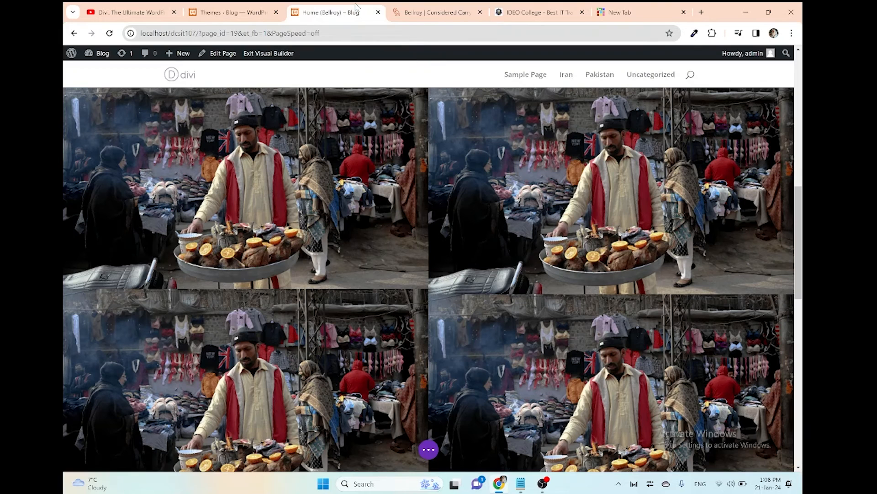
mouse_move(252, 116)
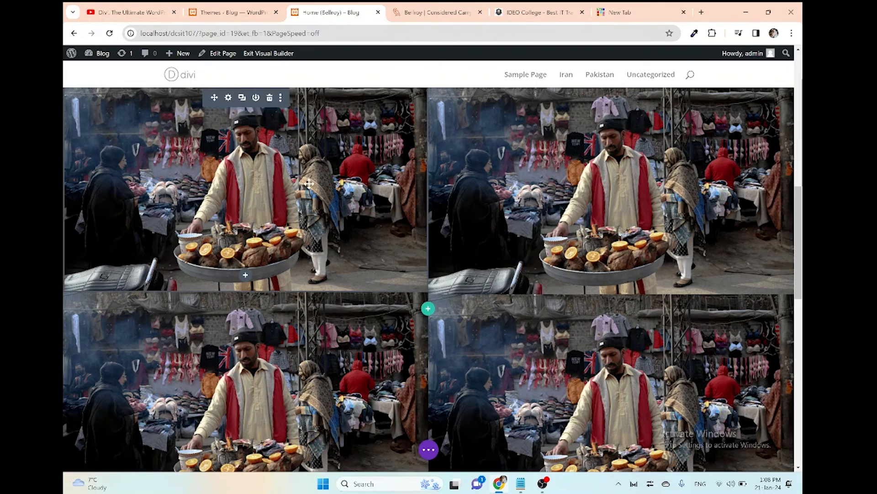
left_click(230, 105)
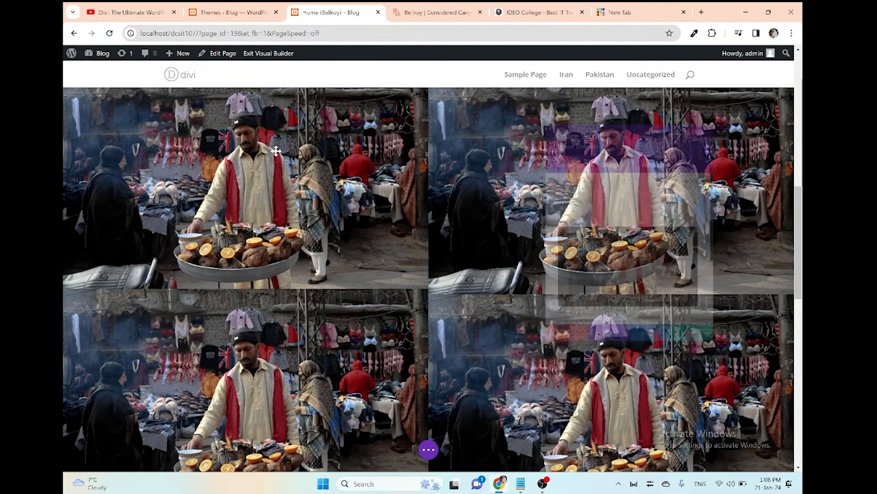
scroll(624, 286, "down", 1)
scroll(624, 287, "down", 1)
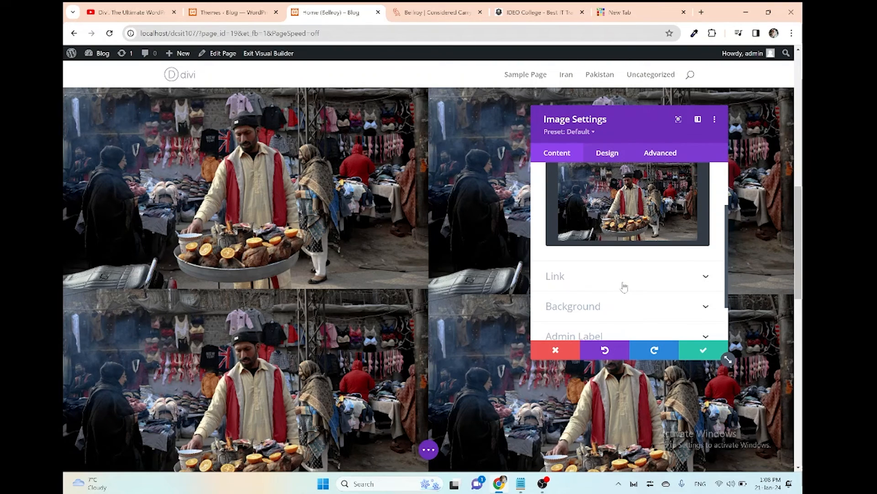
left_click(624, 287)
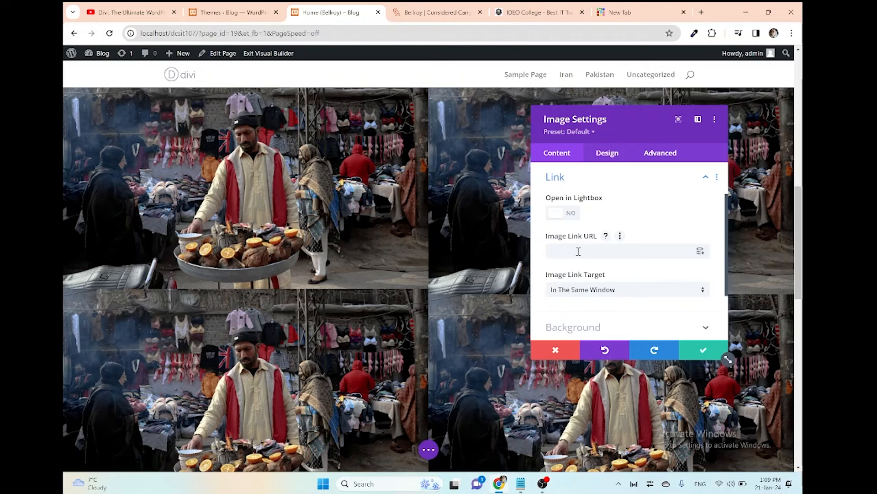
- Compare the page's hero sliders with Bellroy's hero banner and close the image settings
left_click(433, 5)
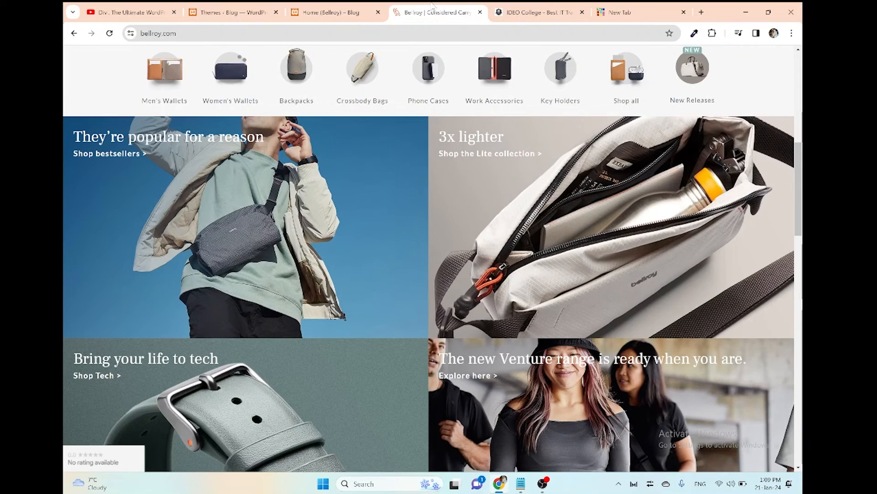
left_click(331, 13)
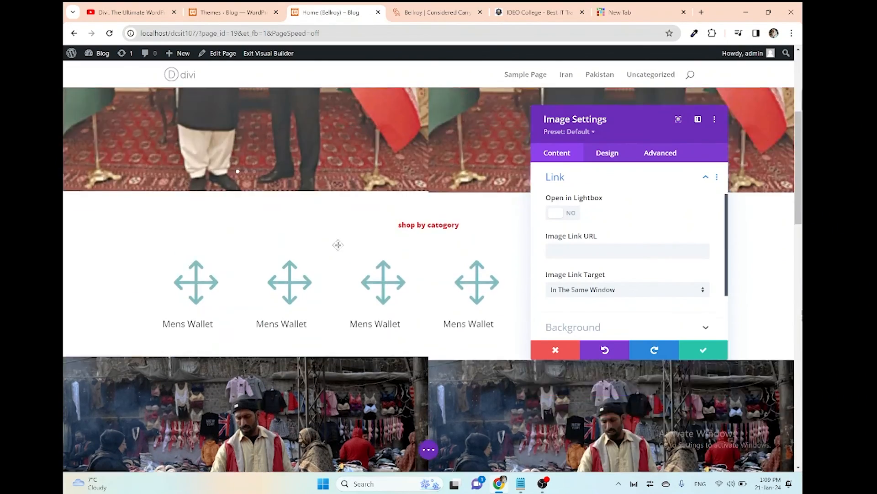
scroll(338, 245, "up", 5)
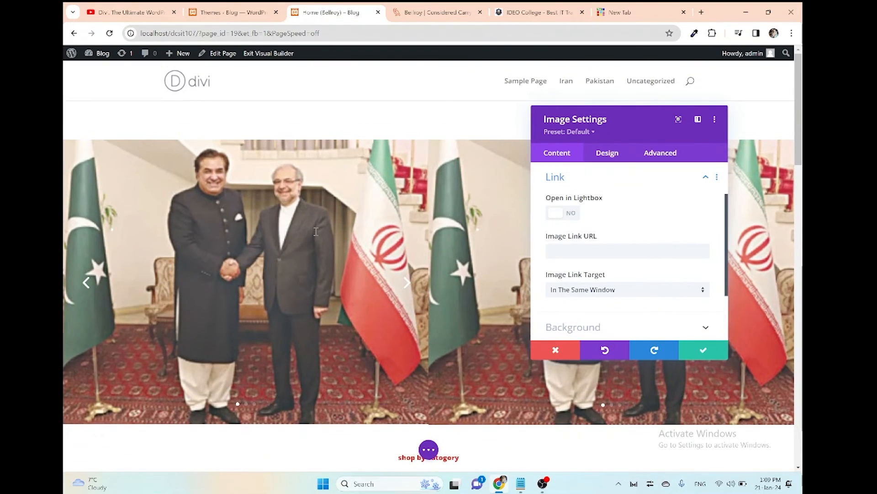
left_click(450, 6)
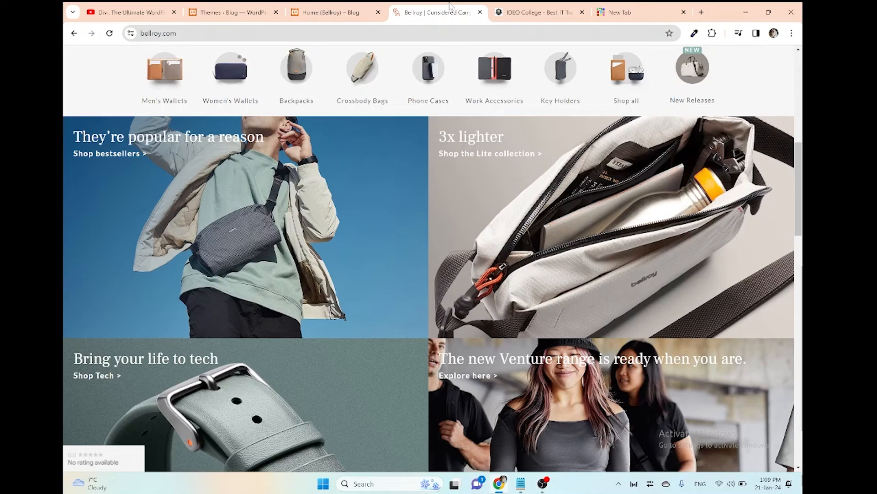
scroll(313, 256, "up", 8)
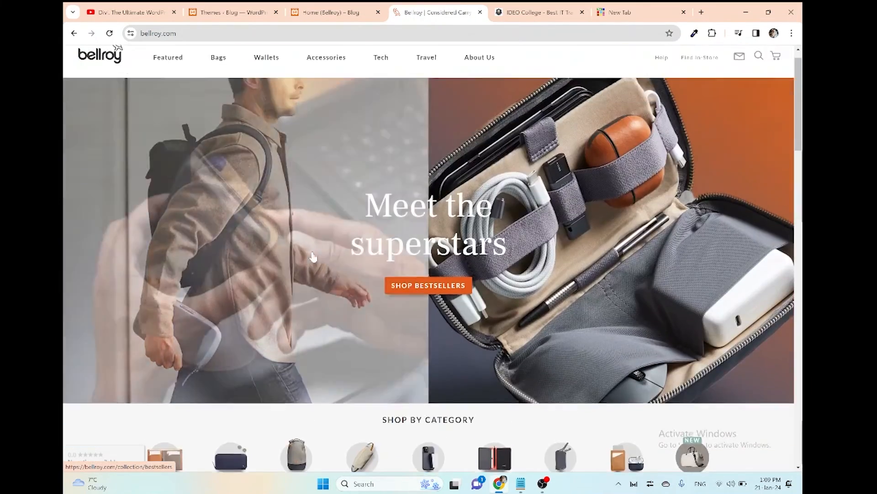
left_click(353, 7)
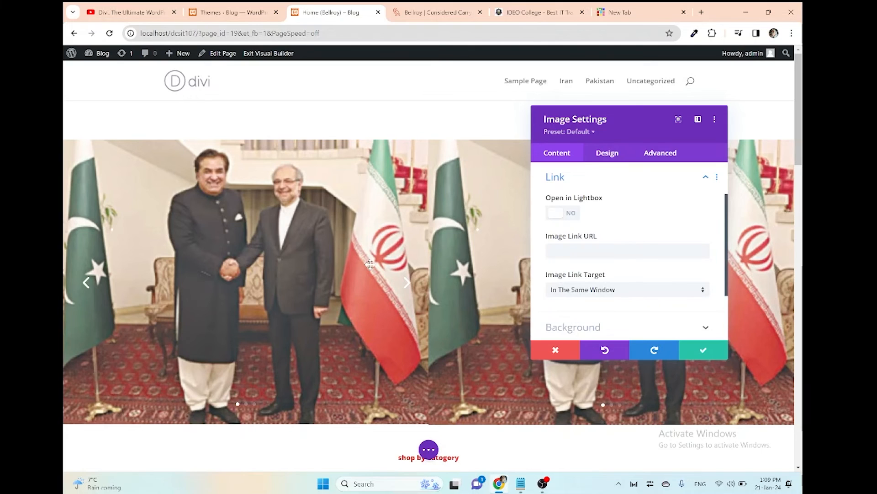
key("Escape")
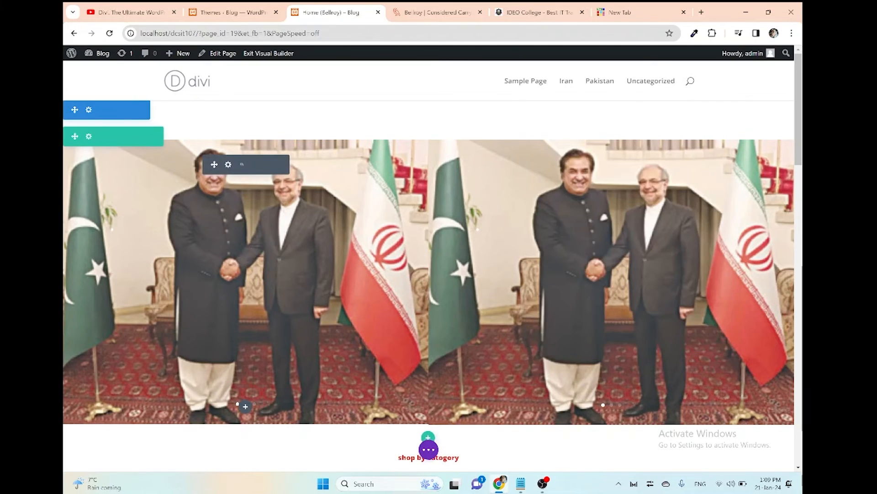
- Review the page from the hero sliders down to the lowest image rows and check it against the Bellroy homepage
scroll(429, 265, "down", 3)
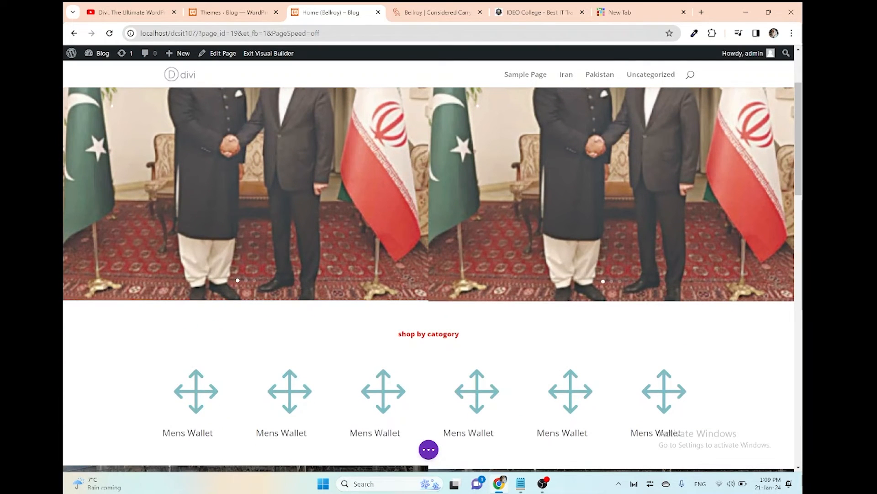
scroll(428, 279, "down", 5)
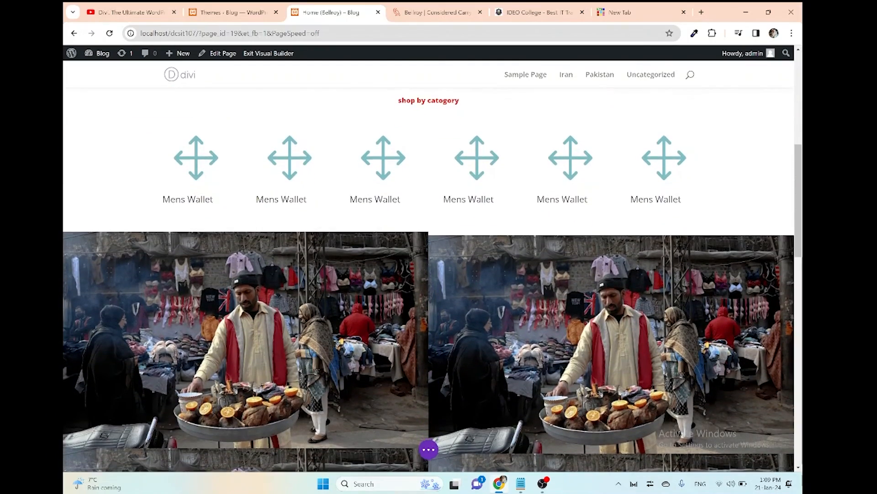
scroll(429, 279, "down", 1)
scroll(429, 279, "down", 4)
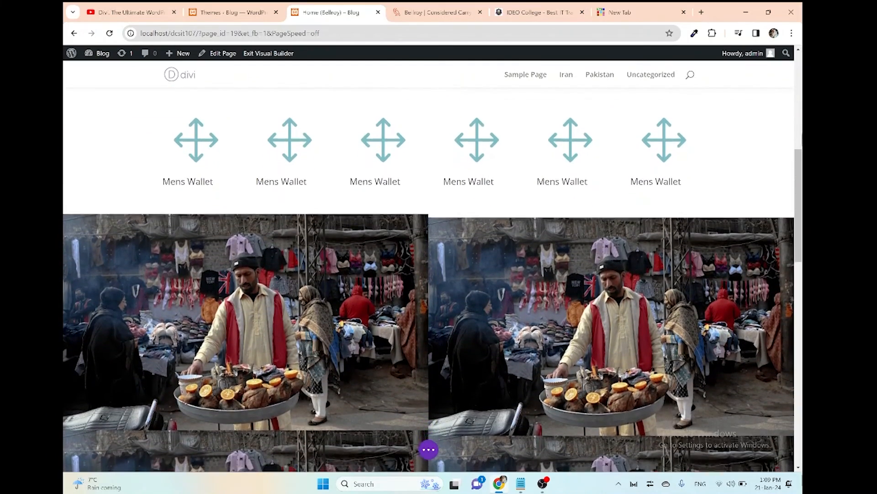
scroll(429, 279, "down", 5)
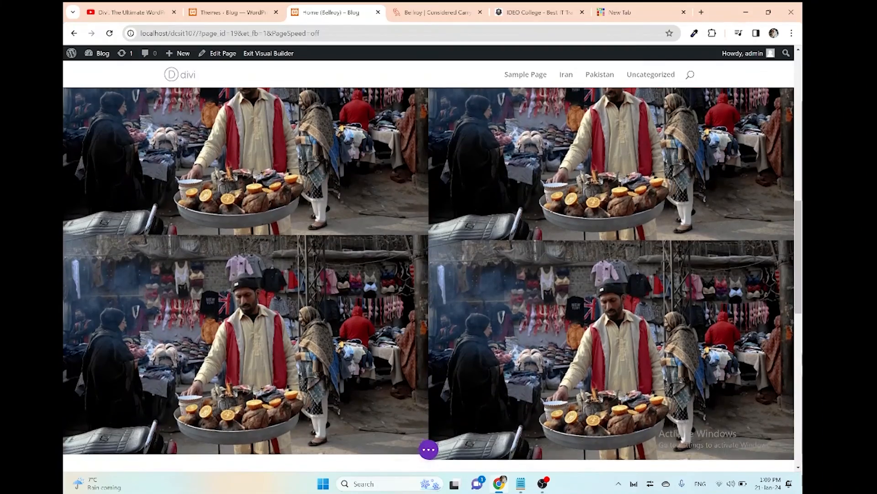
scroll(428, 279, "down", 5)
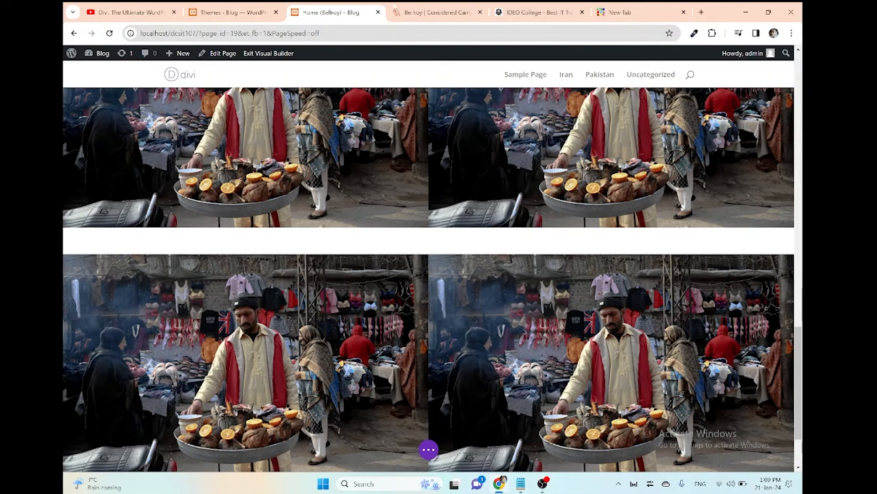
left_click(432, 12)
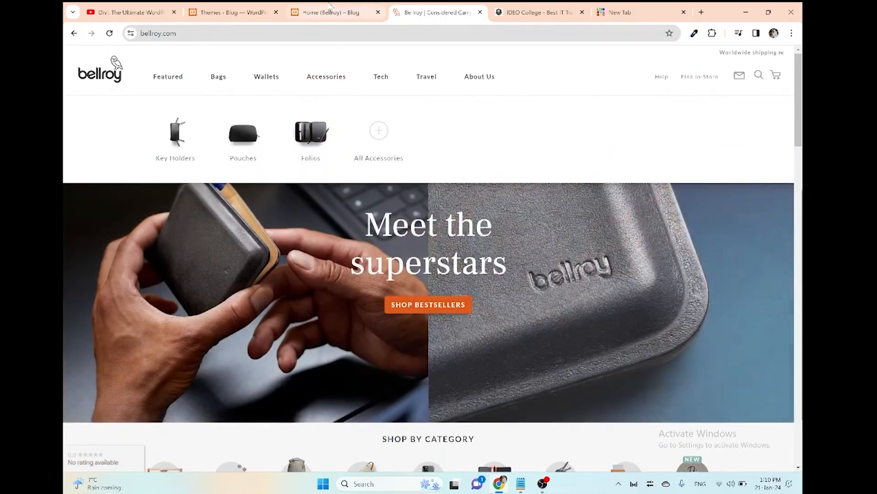
left_click(330, 5)
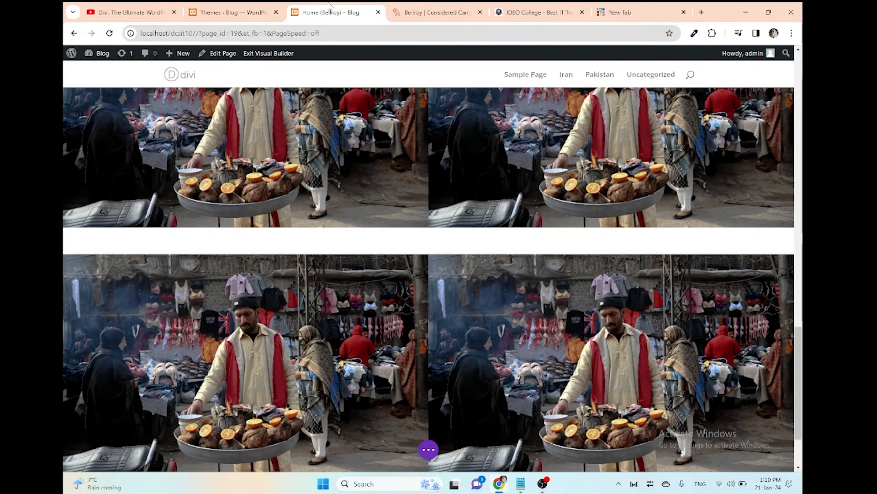
scroll(337, 221, "up", 15)
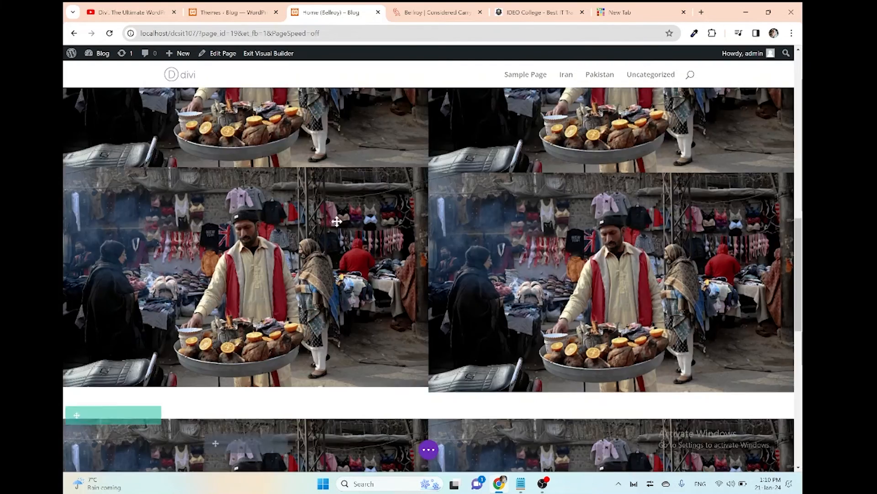
scroll(337, 221, "up", 1)
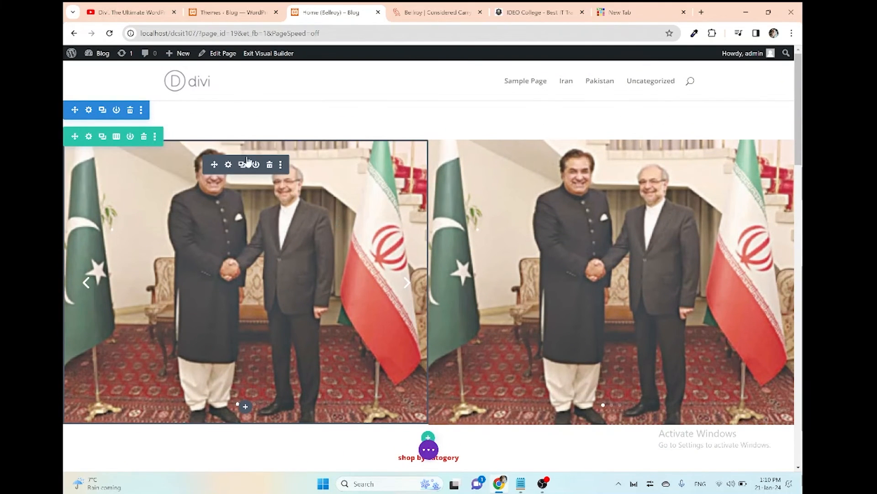
- Inspect the content options of the left hero slider's second slide, including image, link and background, and close its settings
left_click(228, 165)
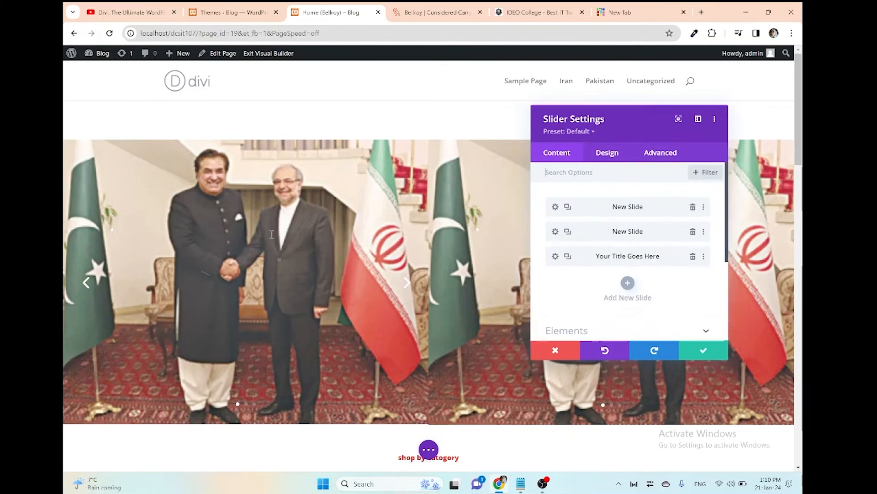
left_click(556, 231)
scroll(610, 284, "down", 3)
scroll(611, 284, "down", 1)
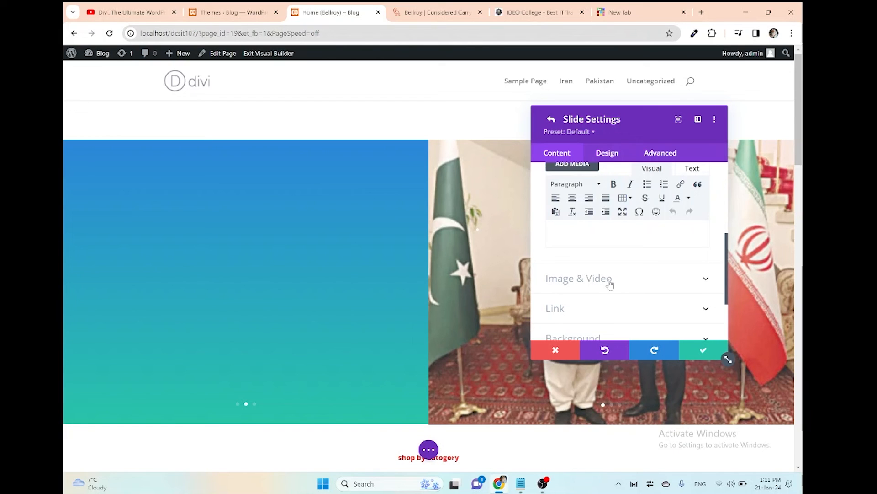
left_click(704, 350)
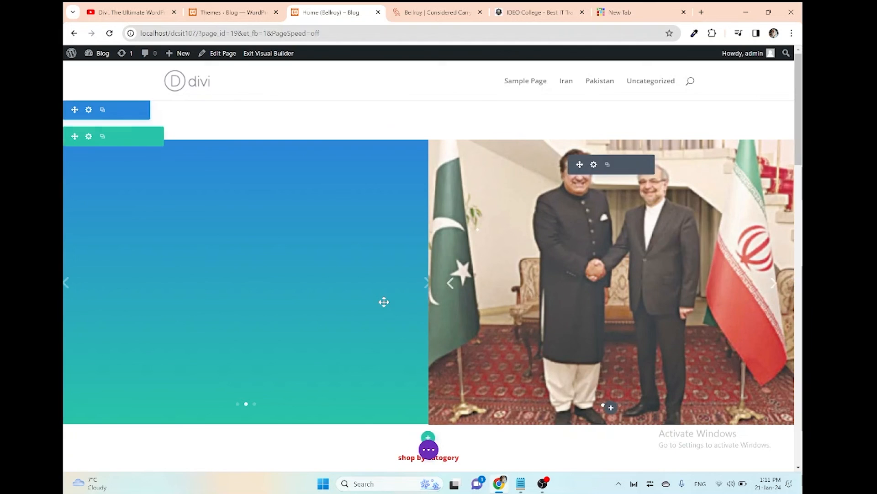
- Open the settings of the image grid's upper-left street vendor image and examine its content options
scroll(384, 299, "down", 4)
scroll(384, 302, "down", 5)
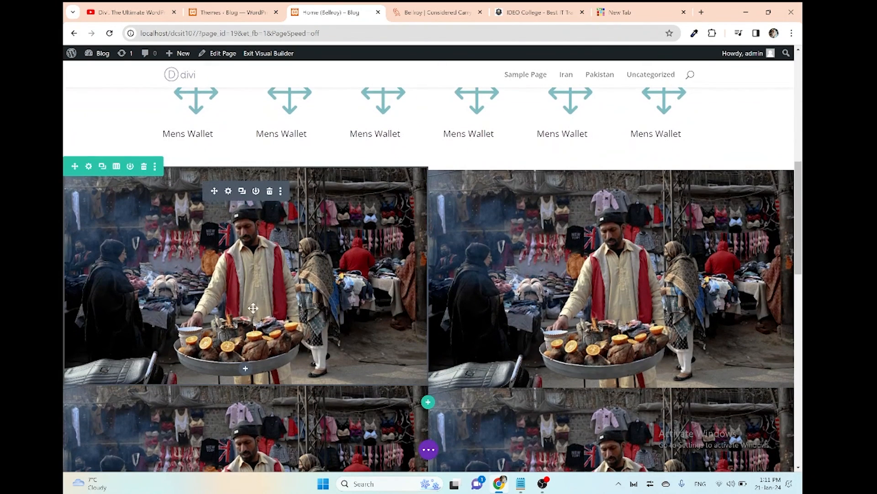
left_click(229, 192)
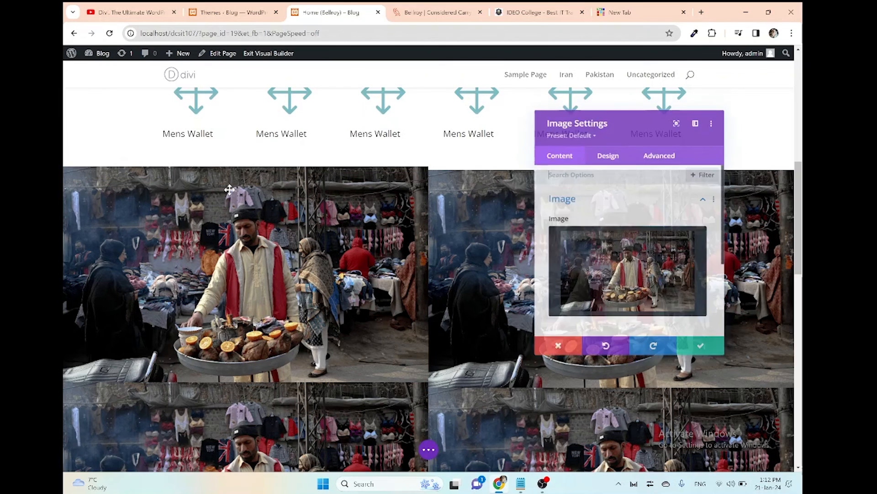
scroll(593, 271, "down", 1)
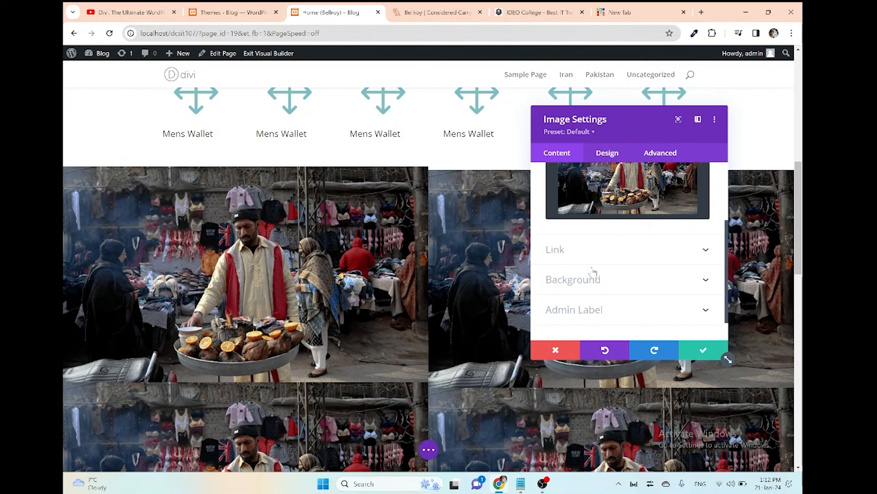
- Review the Bellroy homepage from the hero banner through Shop by Category to the two-column image grid
key("ctrl+Tab")
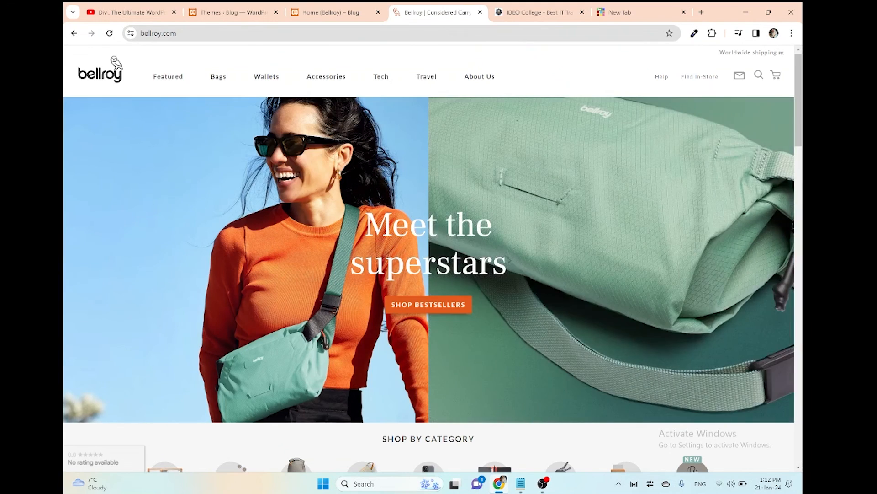
scroll(432, 258, "down", 2)
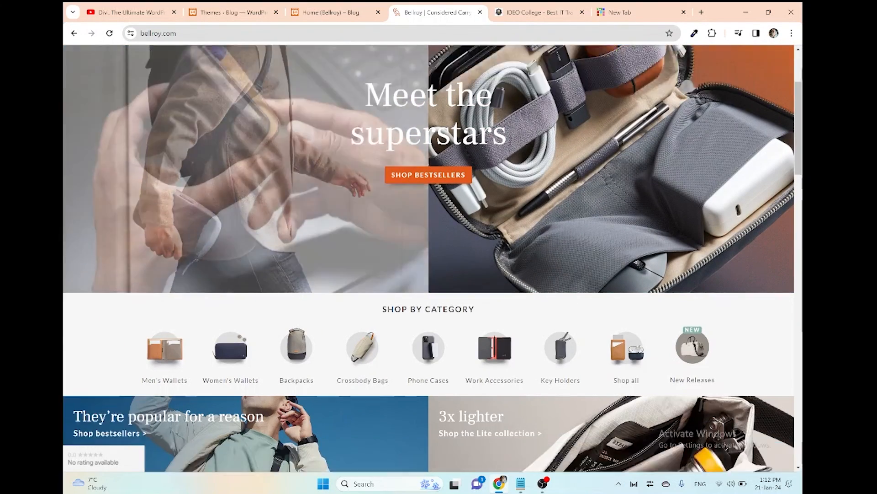
scroll(428, 258, "down", 3)
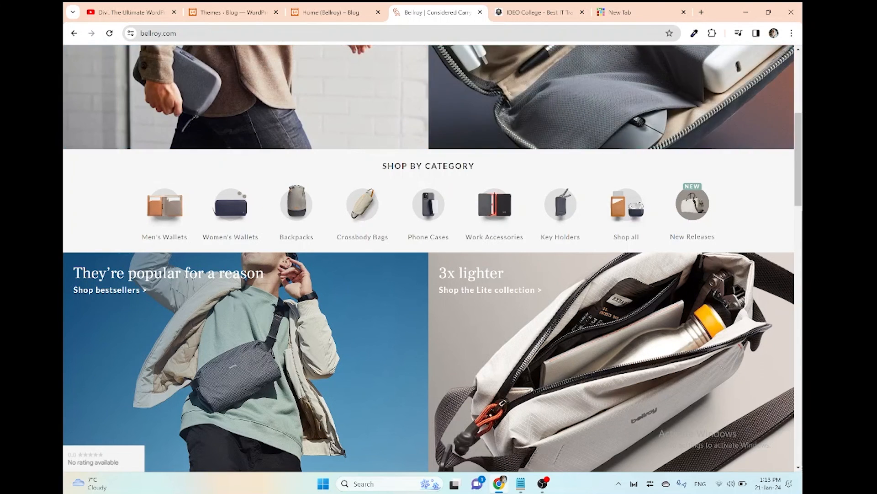
scroll(429, 257, "down", 4)
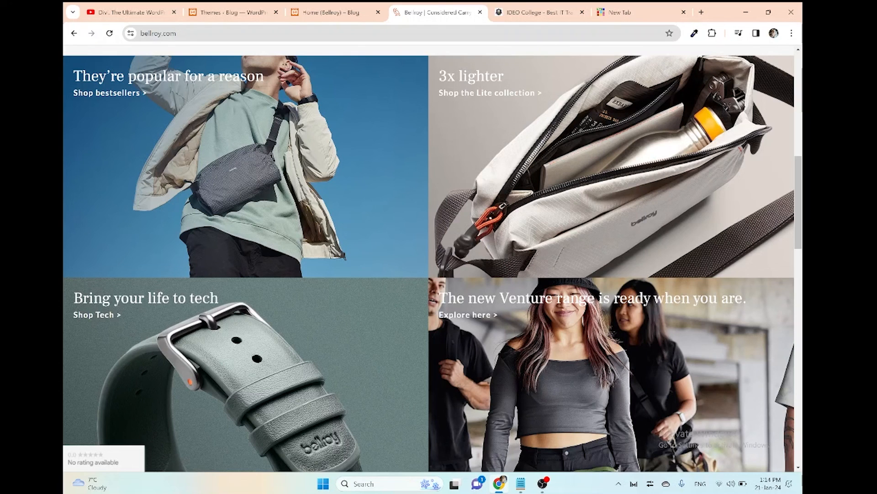
- Examine the IDEO College homepage's layout from the hero section down through the classroom and branch sections, and return to its beginning
key("ctrl+Tab")
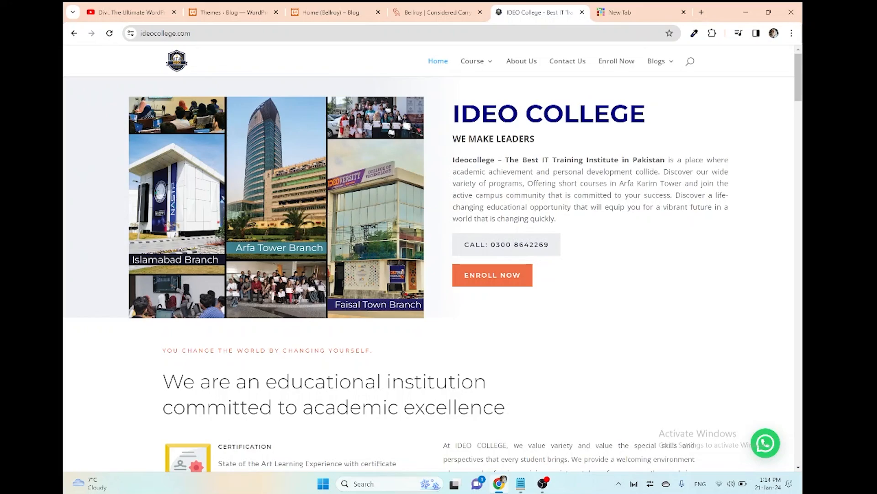
scroll(433, 256, "down", 7)
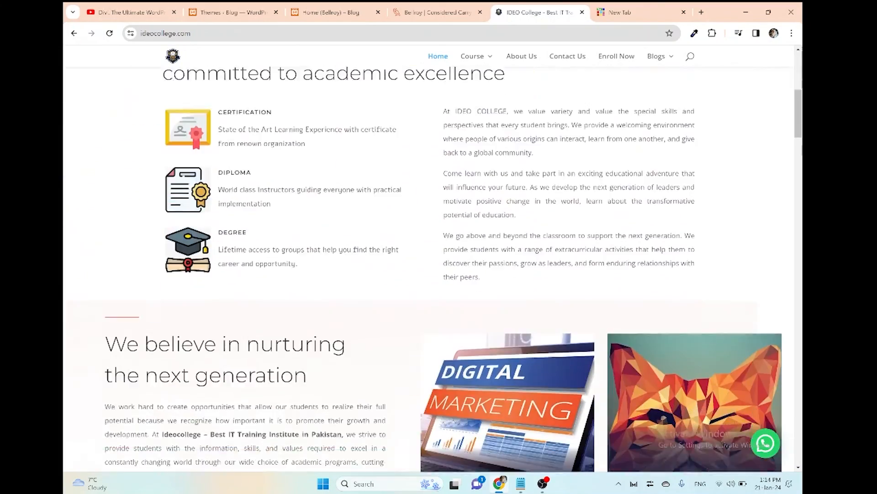
scroll(433, 270, "down", 10)
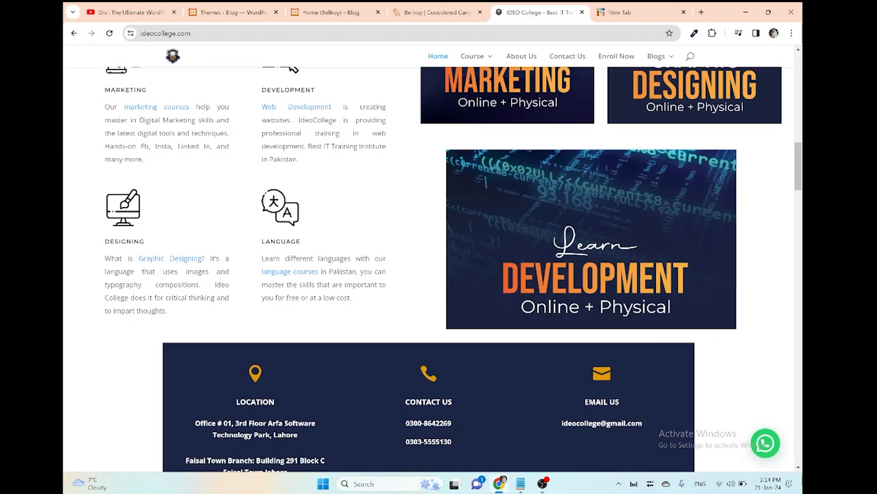
scroll(432, 270, "down", 12)
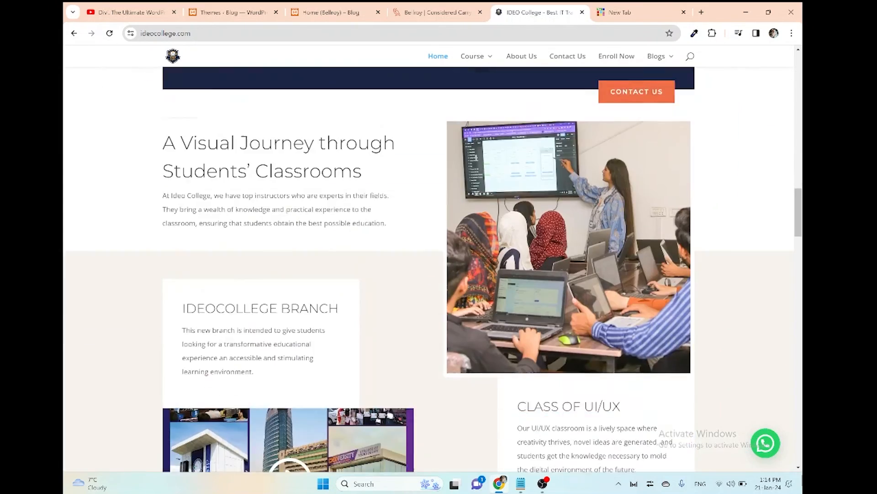
scroll(433, 269, "down", 3)
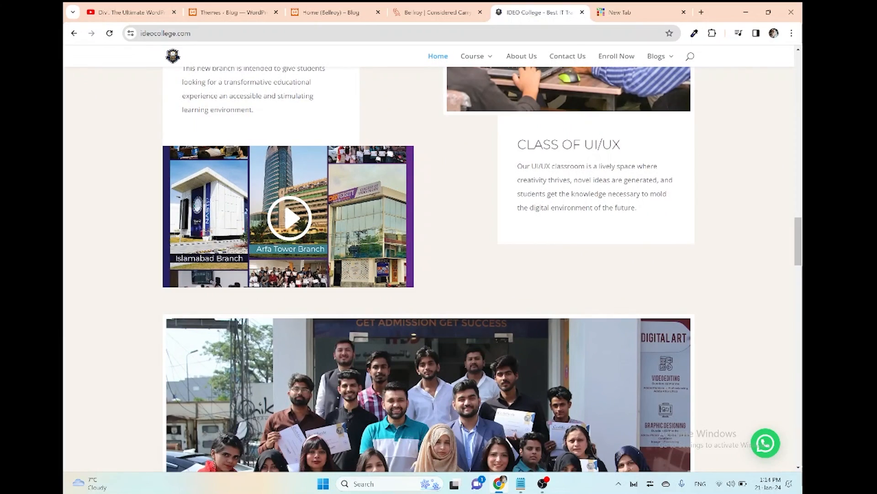
scroll(432, 270, "down", 8)
scroll(433, 270, "up", 15)
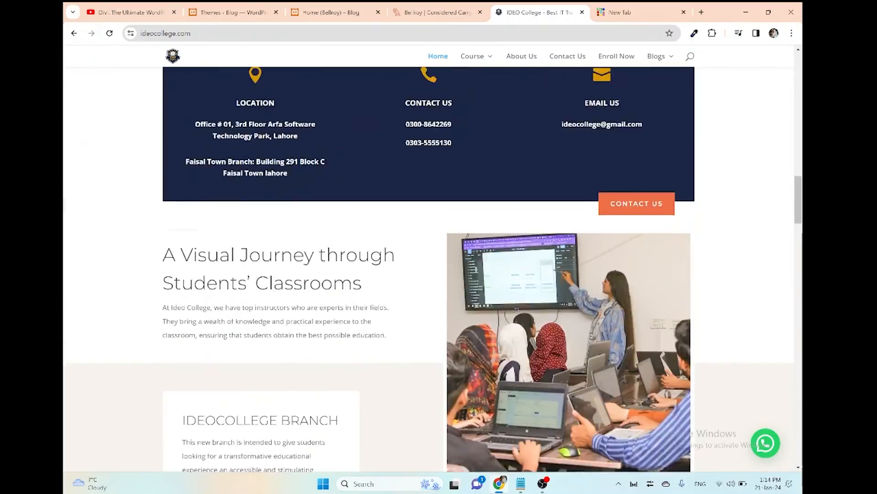
scroll(432, 270, "up", 10)
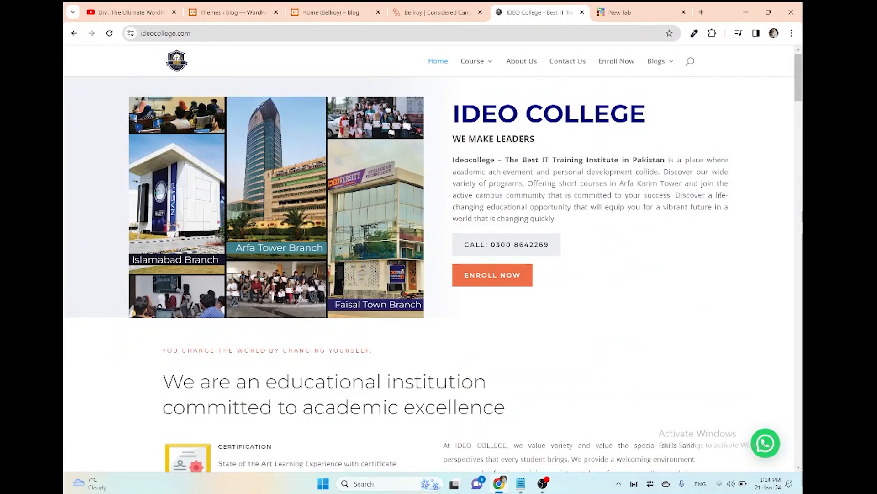